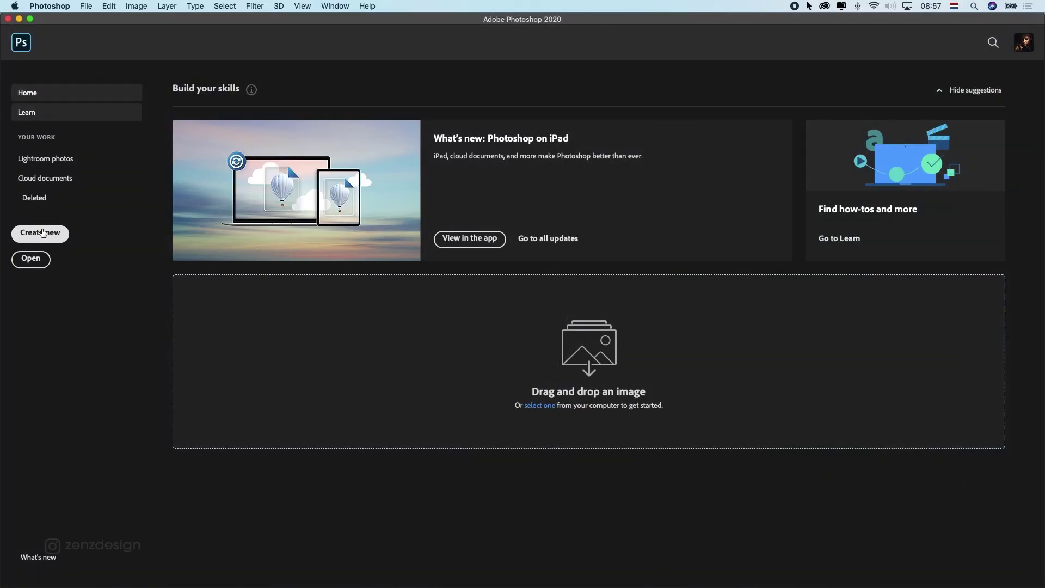
Create a new RGB document 2160 pixels wide and 2700 pixels high at 72 pixels per inch
left_click(654, 189)
left_click(653, 221)
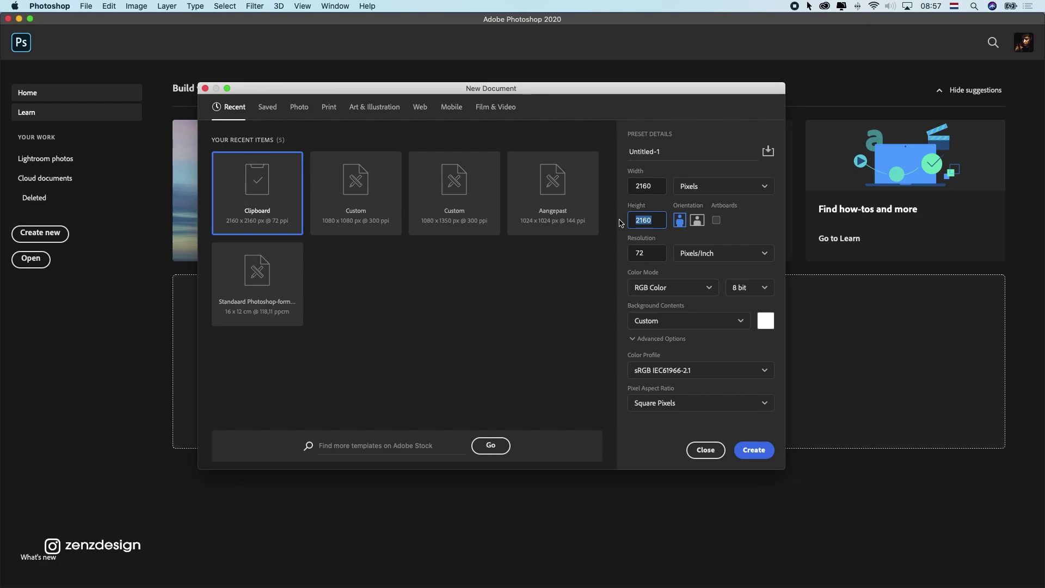
type("2700")
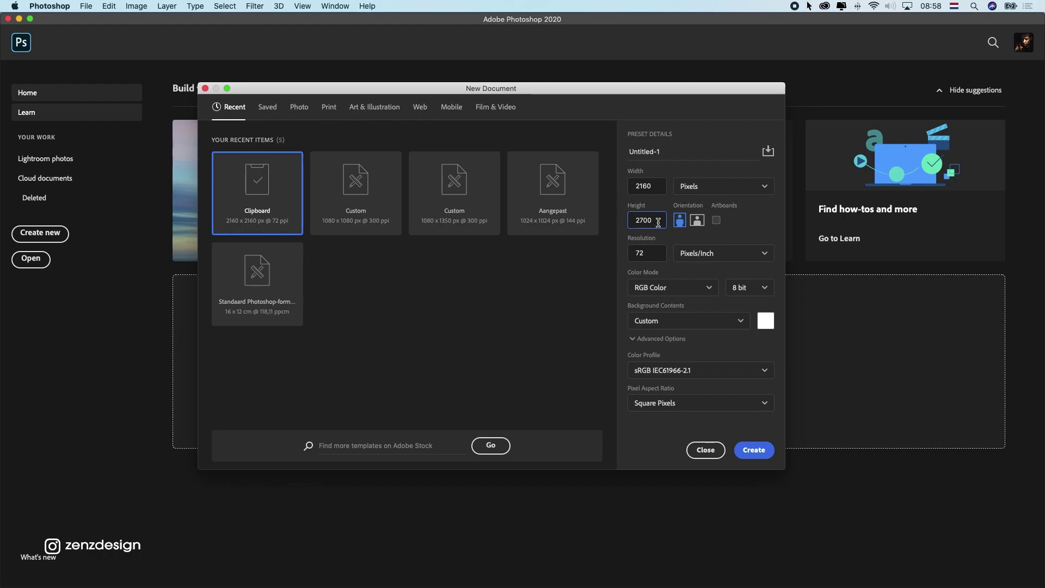
left_click_drag(651, 187, 645, 186)
key("Tab")
key("Tab")
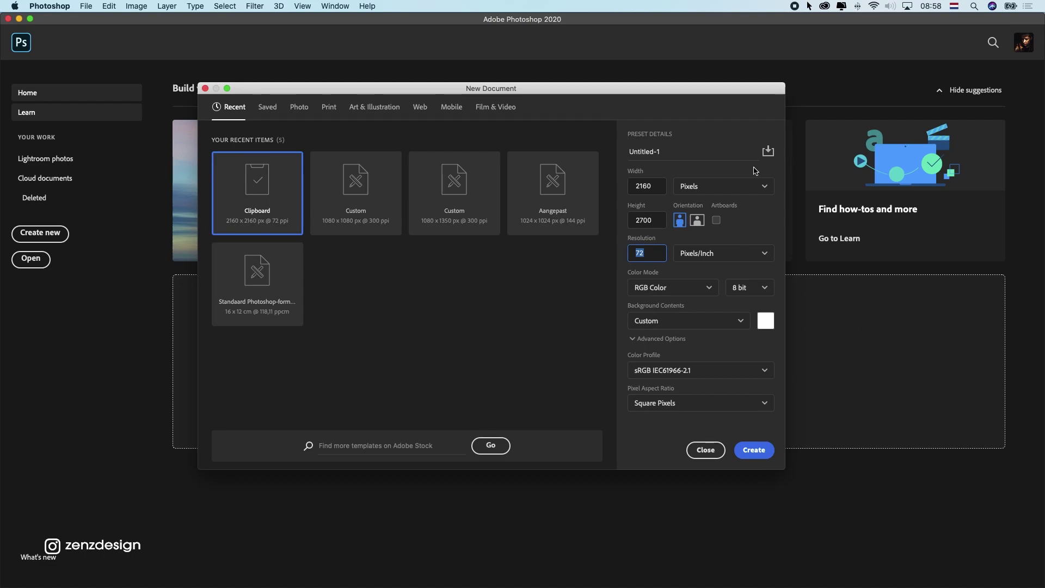
left_click(754, 287)
left_click(741, 317)
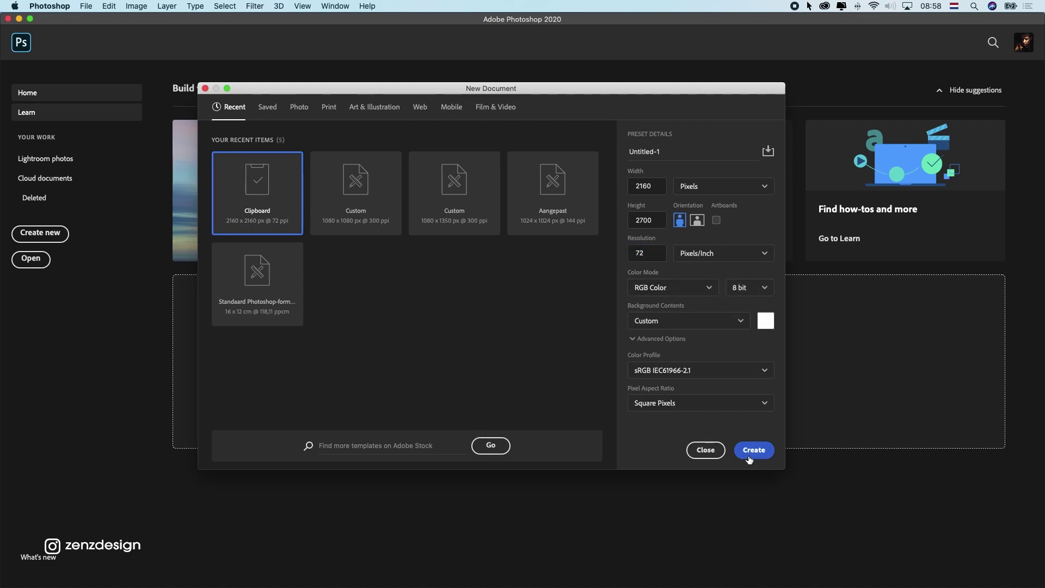
left_click(753, 450)
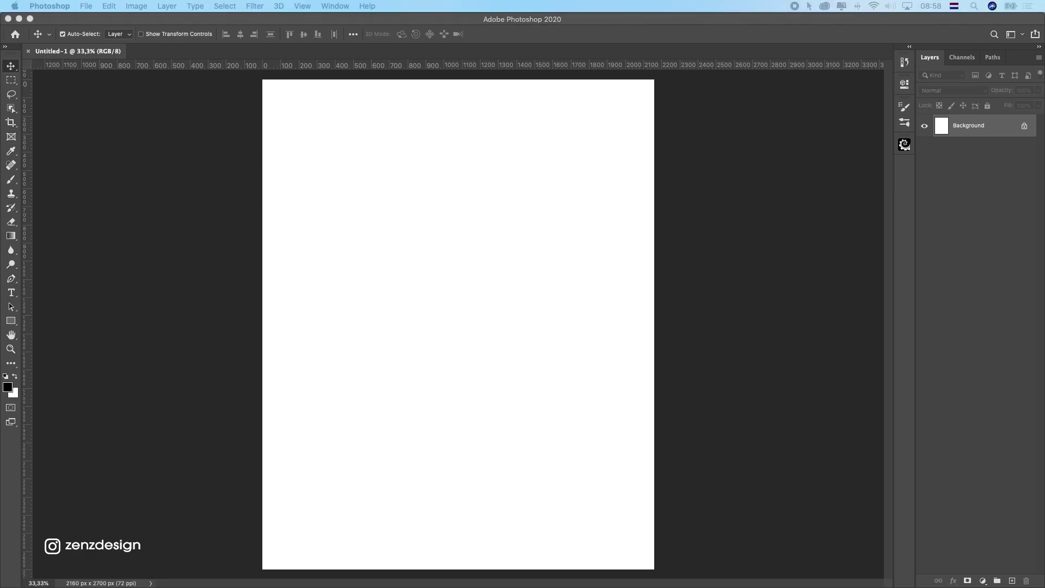
Place the lion photo in the document and scale it to about 202% so it covers the whole canvas
left_click_drag(697, 322, 378, 251)
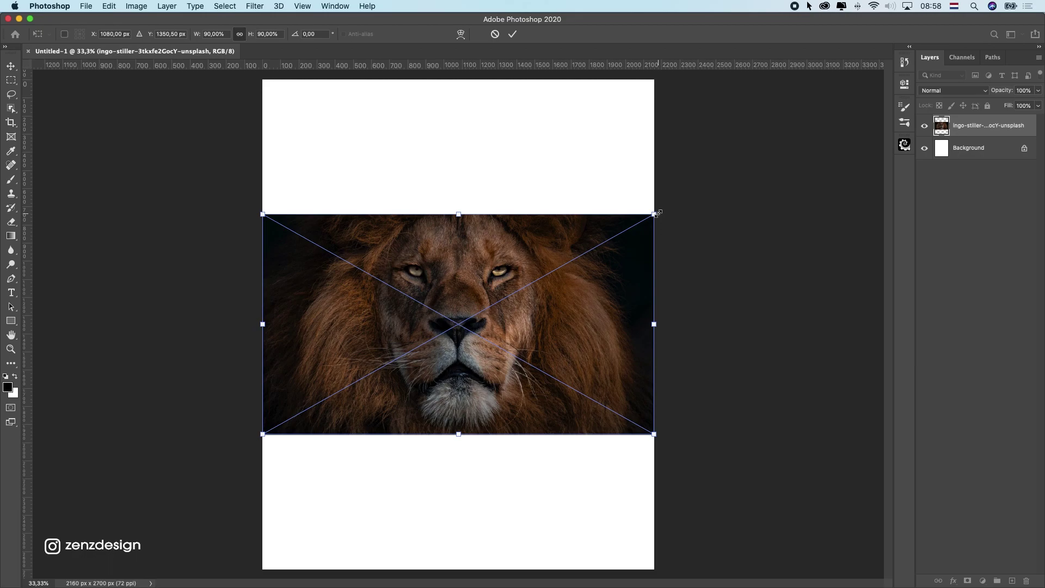
left_click_drag(652, 215, 899, 75)
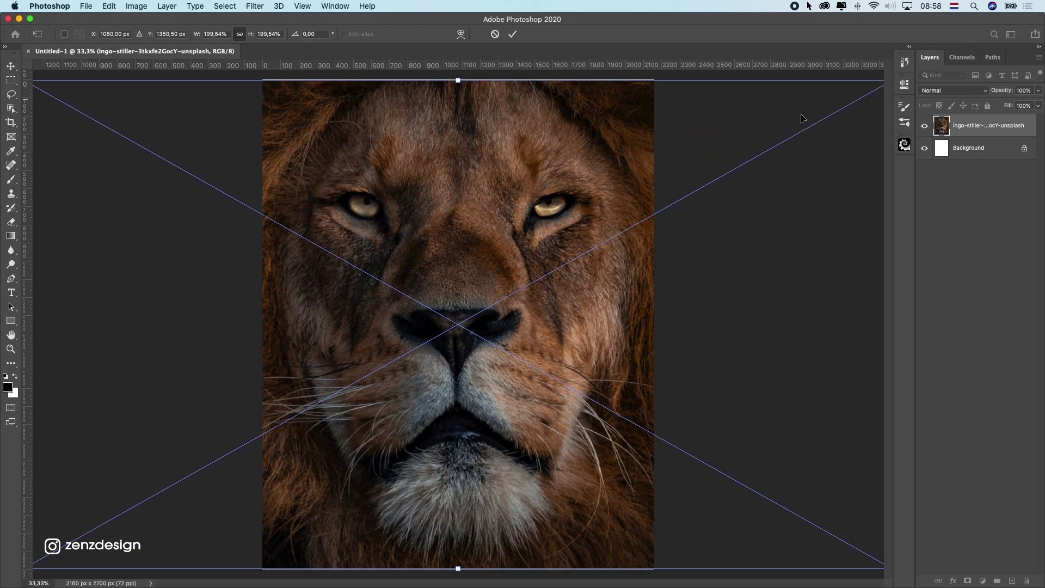
key("super+0")
left_click_drag(653, 210, 662, 213)
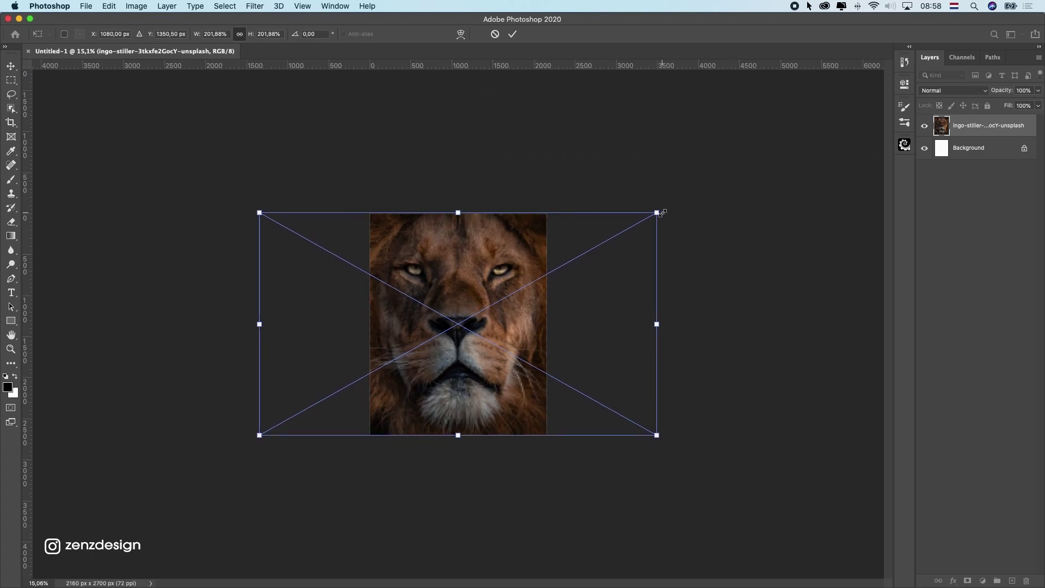
scroll(662, 213, "up", 3)
key("Return")
key("super+t")
mouse_move(819, 121)
left_mouse_down()
mouse_move(827, 114)
mouse_move(819, 123)
left_mouse_up()
key("Return")
Create a second blank white document measuring 2160 by 2160 pixels
left_click(980, 148)
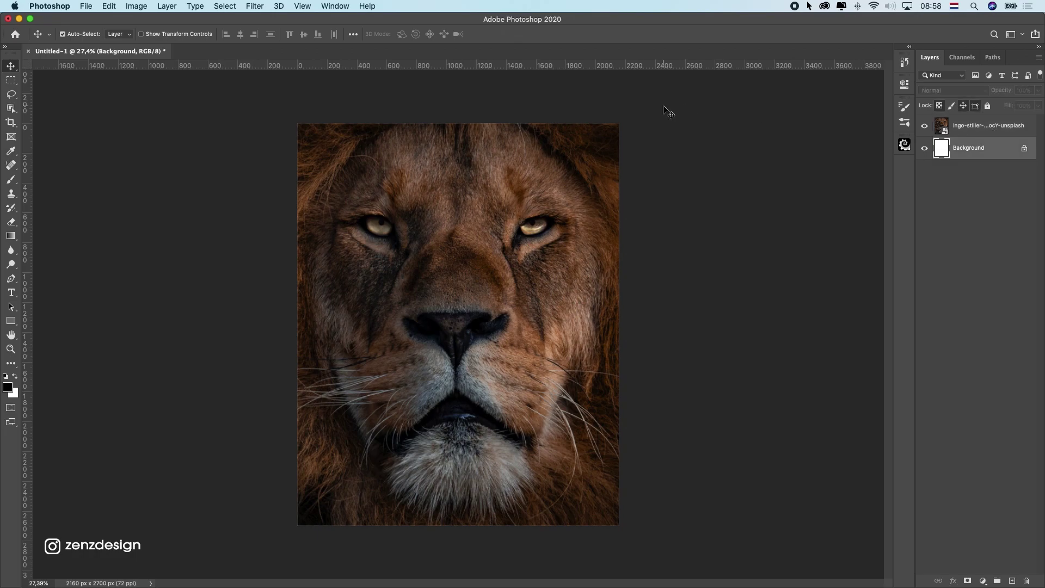
key("super+a")
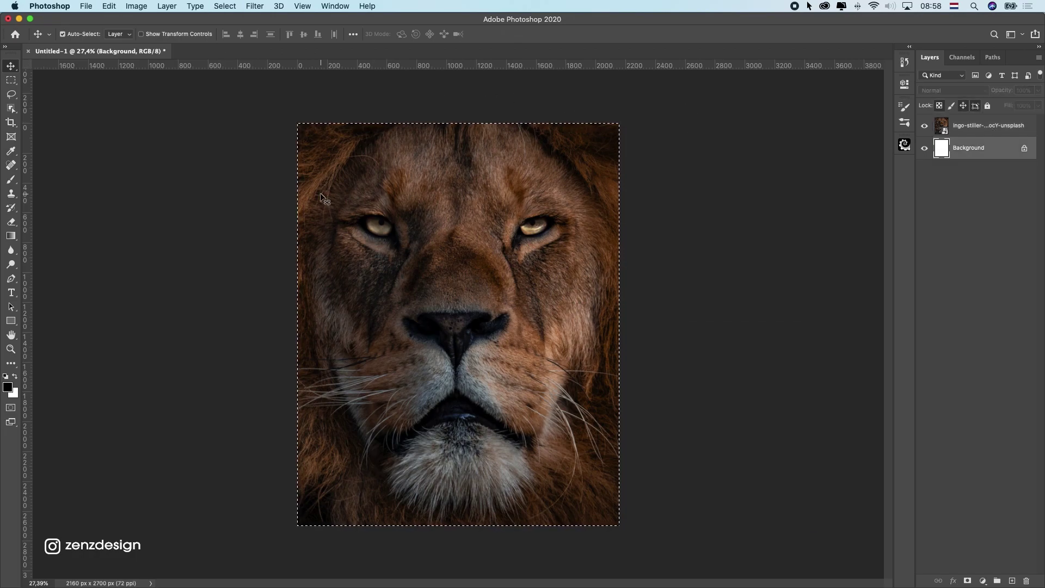
key("super+n")
double_click(650, 186)
double_click(648, 220)
type("2160")
left_click(754, 451)
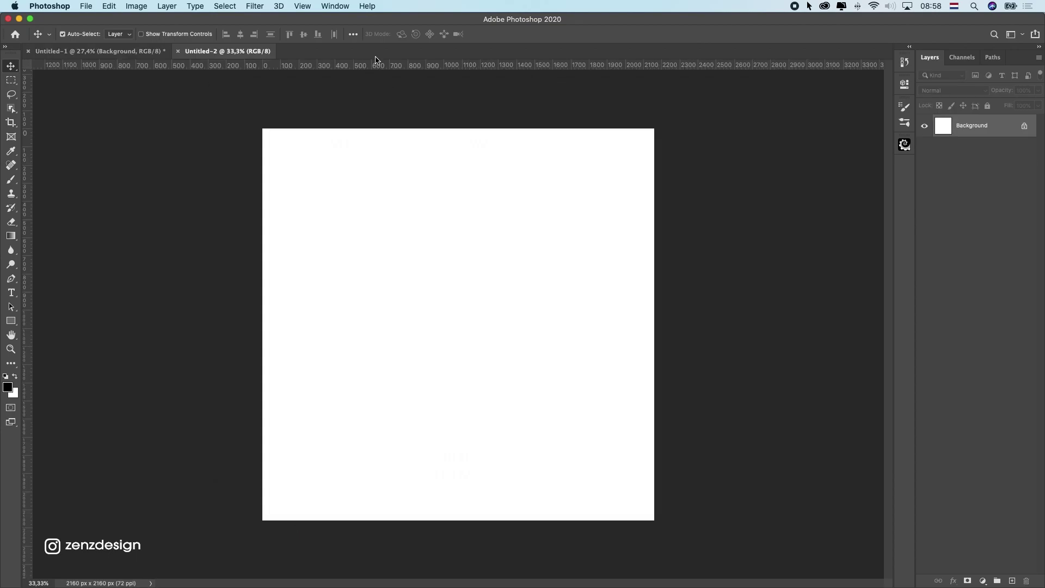
Close the square document and paste its white square as a new layer above the lion photo
left_click(177, 51)
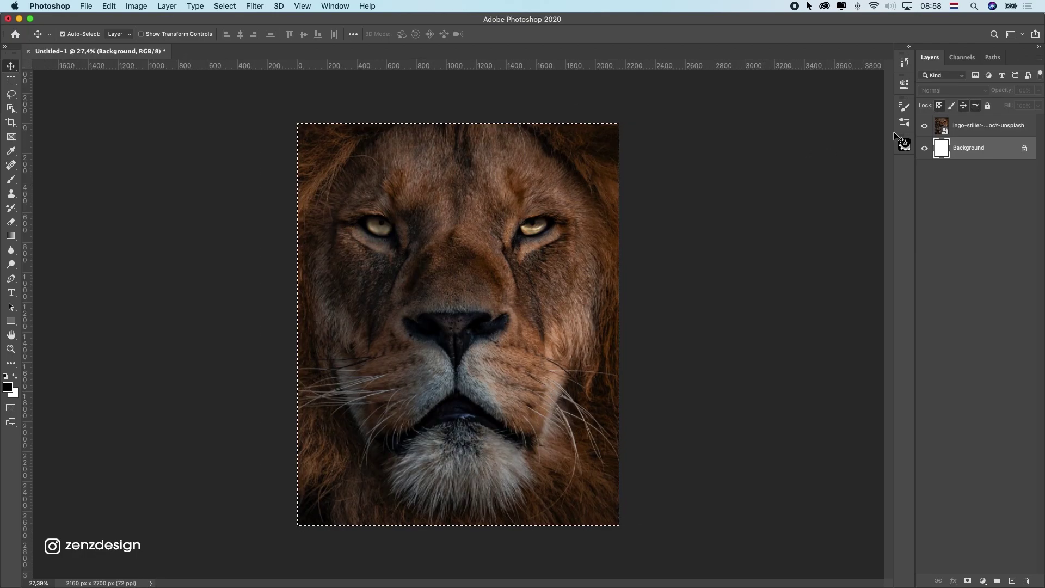
left_click(953, 132)
key("super+v")
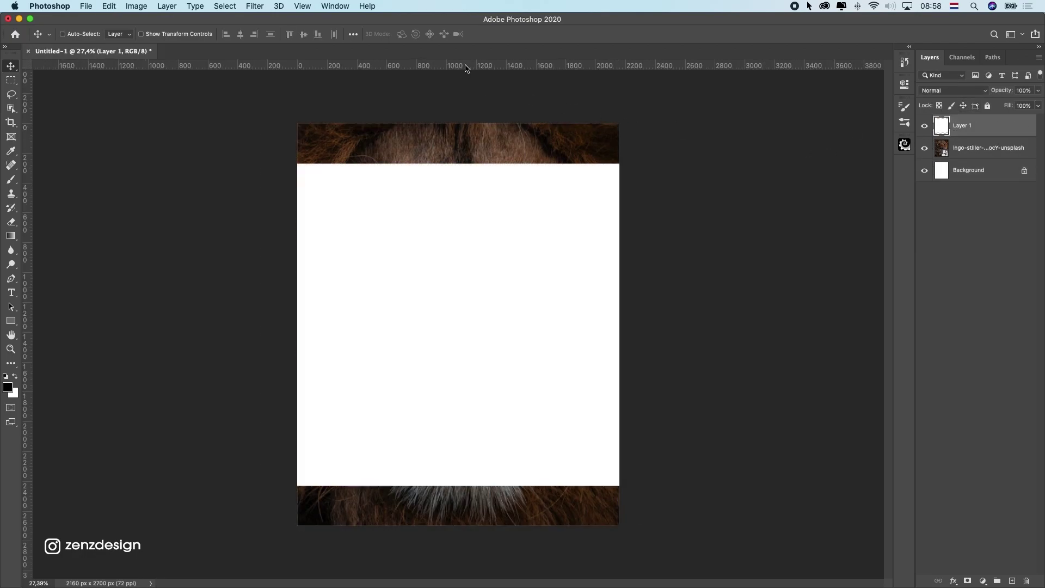
Place horizontal guides along the white square's upper and lower edges, and delete the white square layer
key("super+r")
key("super+r")
key("super+r")
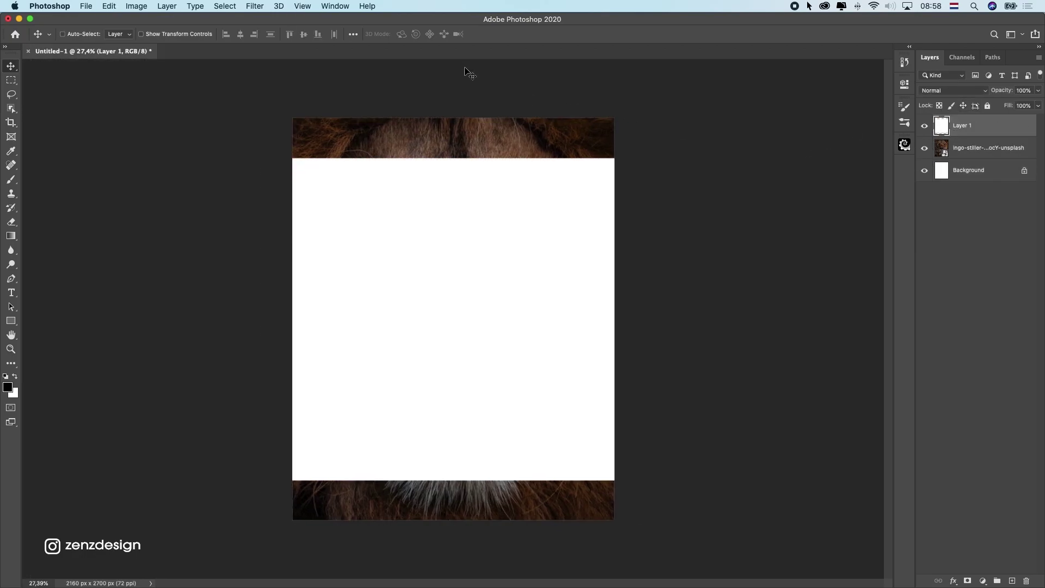
key("super+r")
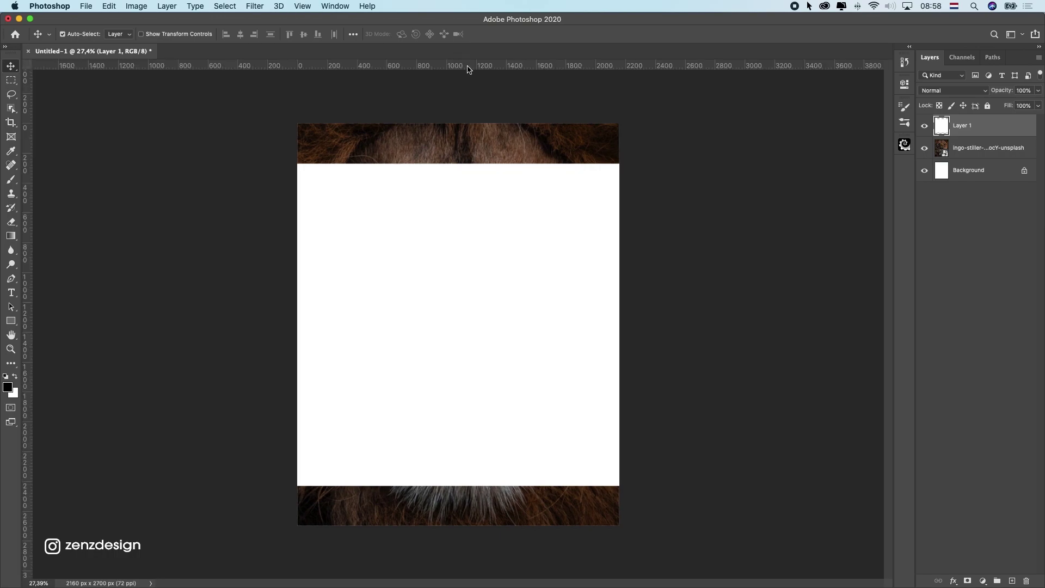
left_click_drag(468, 69, 490, 163)
left_click_drag(455, 69, 513, 485)
left_click_drag(981, 128, 1026, 581)
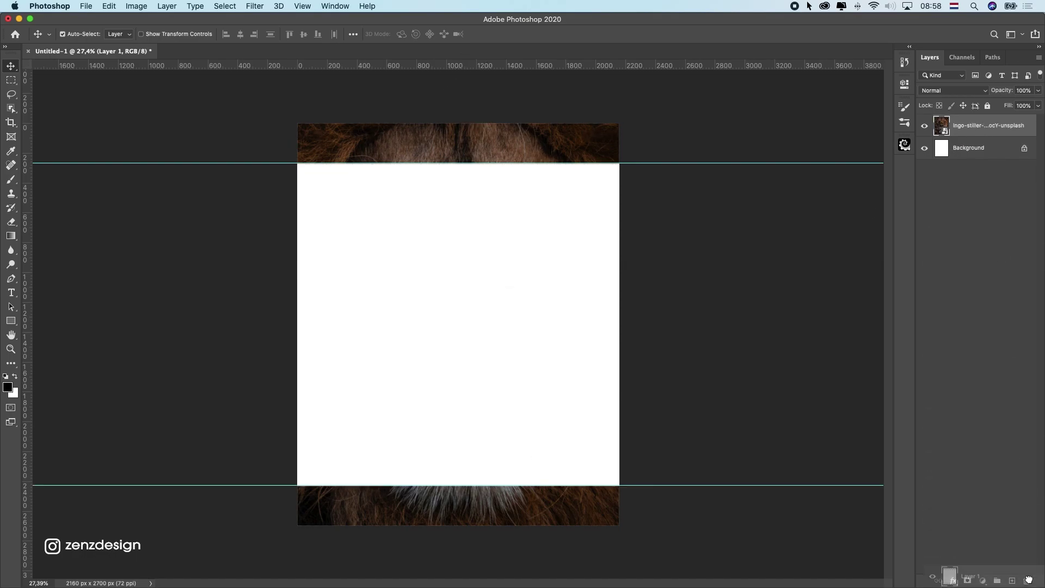
scroll(462, 321, "down", 3)
scroll(461, 319, "up", 3)
left_click_drag(483, 232, 505, 225)
left_click_drag(426, 250, 438, 232)
key("super+z")
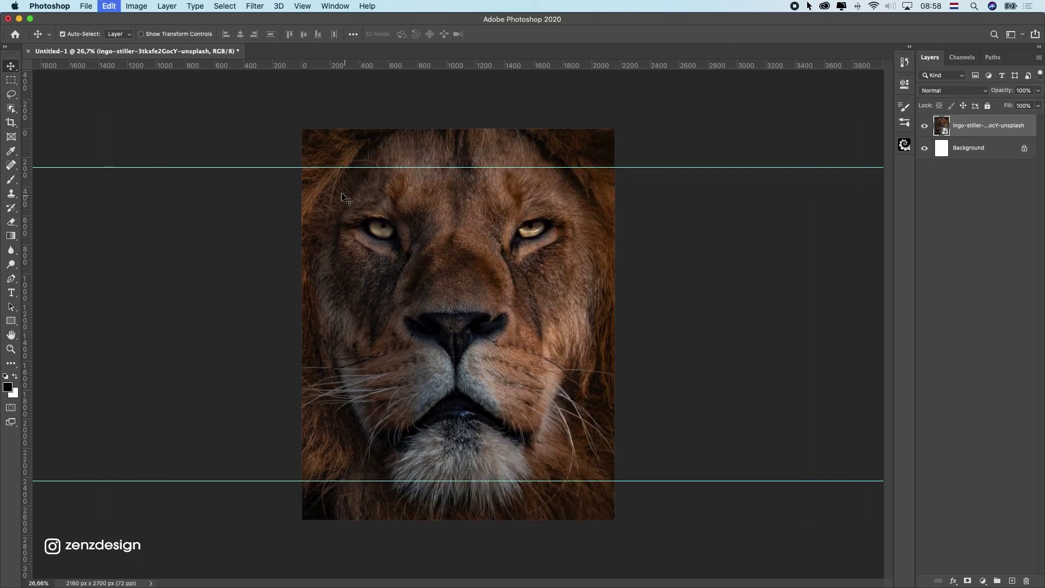
Switch to Finder and place the tiger photo into the document as a layer above the lion
scroll(549, 240, "down", 2)
scroll(684, 267, "up", 3)
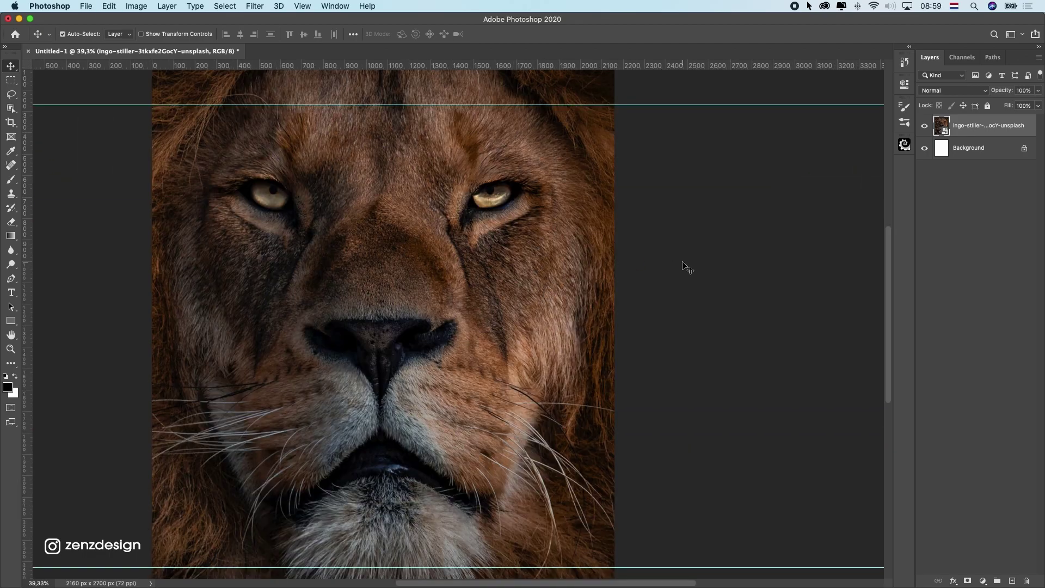
scroll(536, 300, "down", 1)
key("super+Tab")
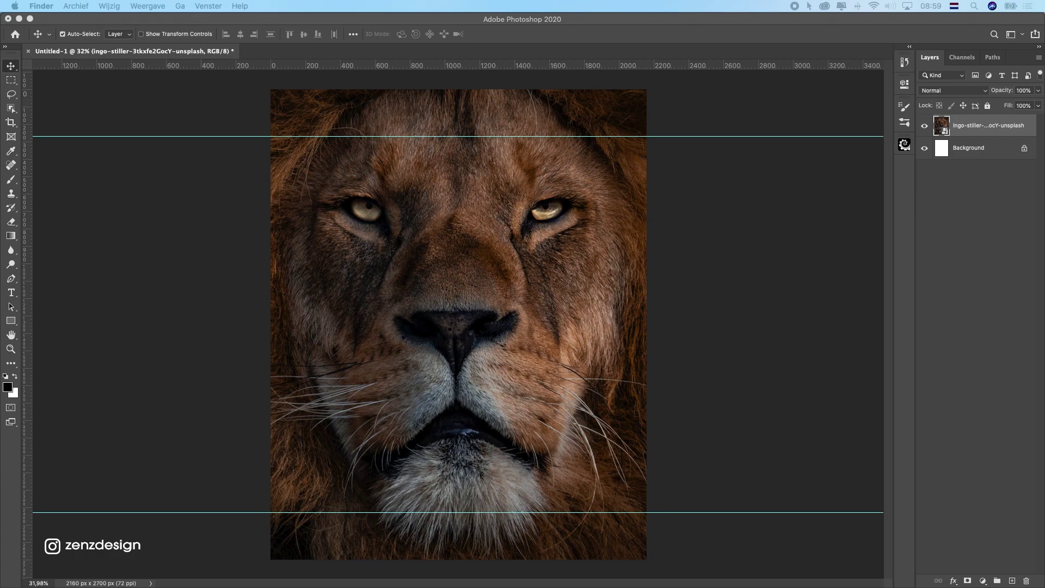
left_click_drag(559, 294, 526, 282)
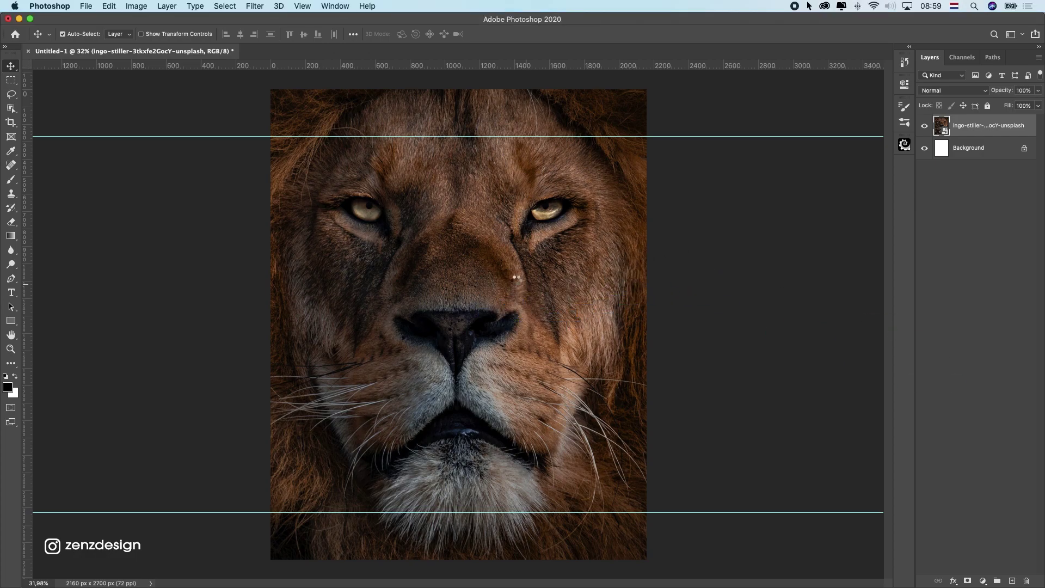
scroll(569, 265, "down", 5)
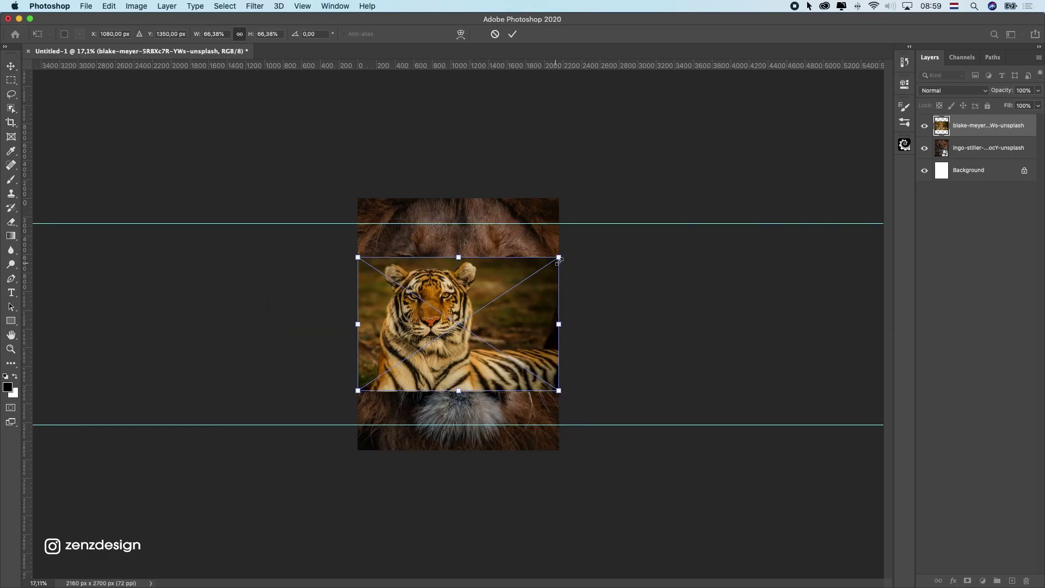
Enlarge the tiger photo to about 214.5% and move it so the tiger's face fills the canvas
left_click_drag(560, 259, 730, 147)
left_click_drag(436, 257, 551, 295)
left_click_drag(304, 182, 181, 158)
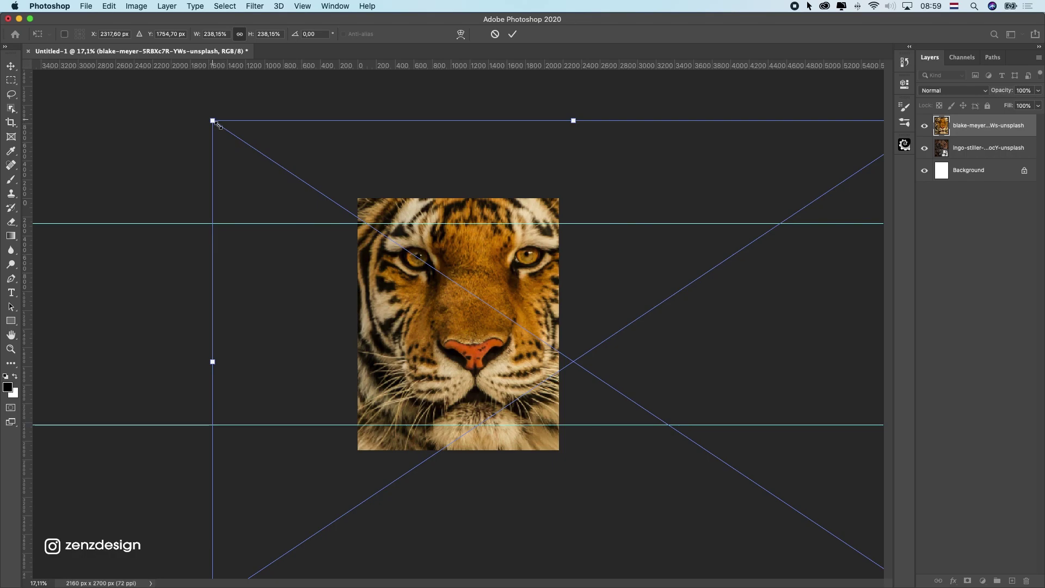
left_click_drag(213, 120, 247, 145)
scroll(507, 303, "up", 2)
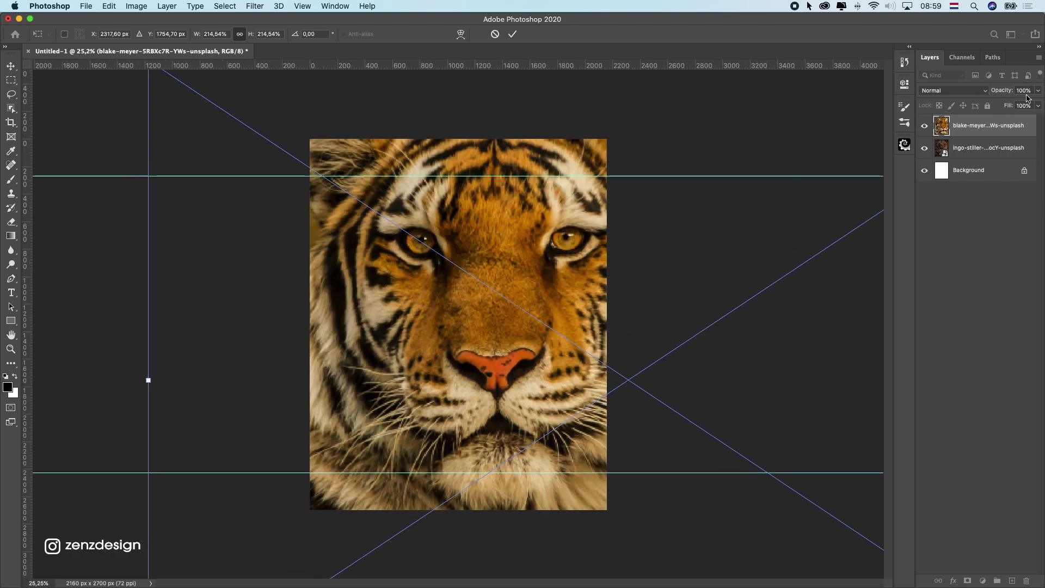
Lower the tiger layer's opacity to 48% and move the tiger's face roughly over the lion's eyes and nose
left_click_drag(1037, 94, 1013, 103)
left_click_drag(608, 224, 623, 278)
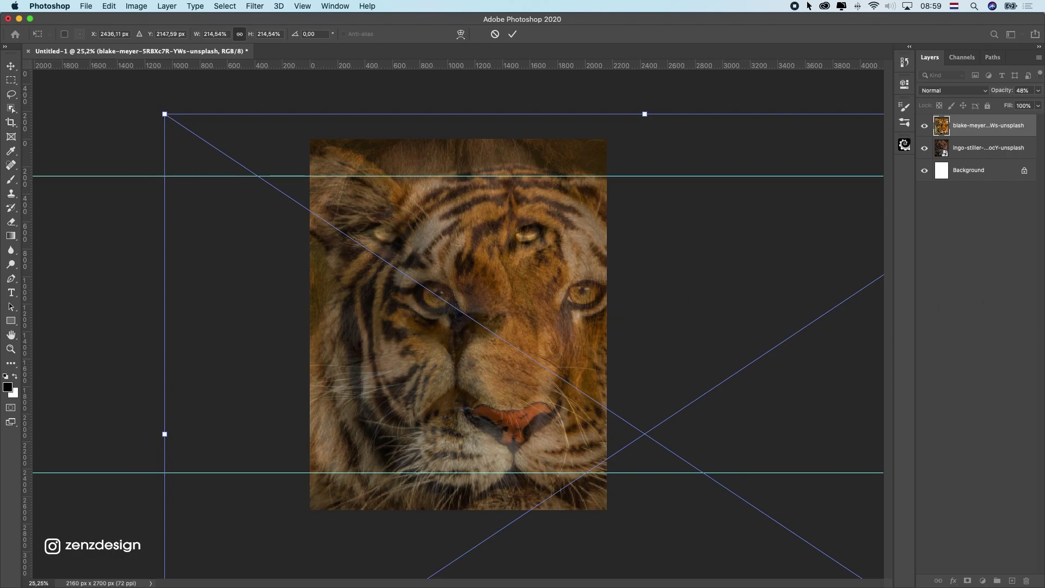
left_click_drag(673, 313, 637, 283)
left_click(812, 7)
left_click(818, 18)
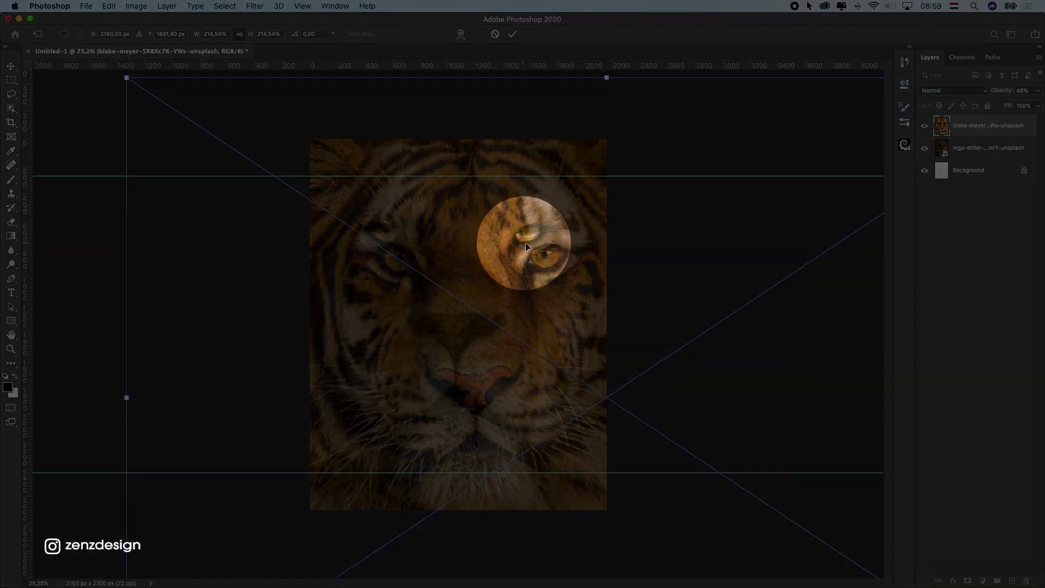
left_click_drag(531, 239, 516, 212)
Reduce the tiger photo proportionally to about 199.6% and reposition it so its eyes match the lion's
scroll(487, 256, "down", 2)
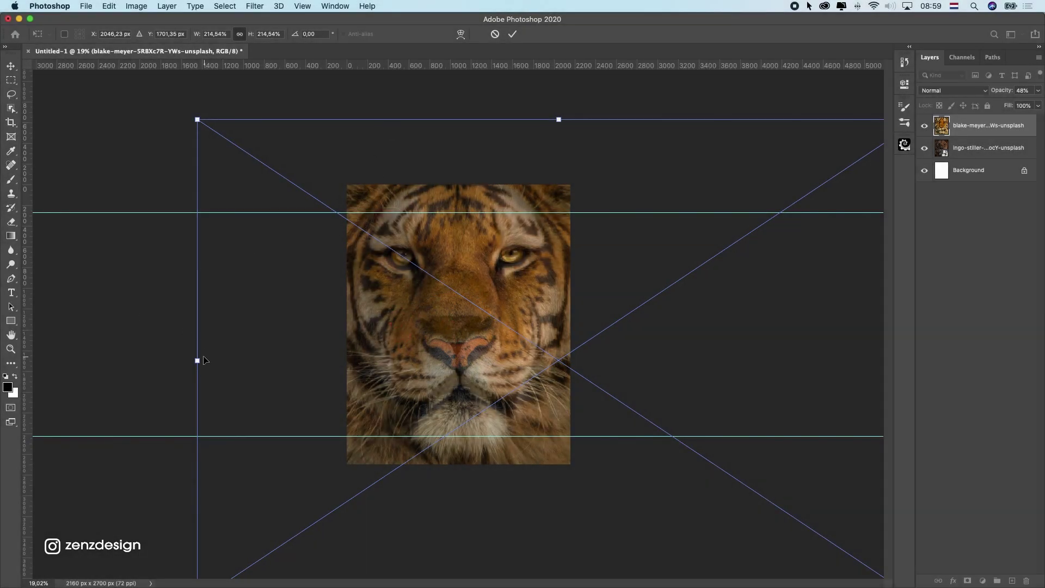
left_click_drag(459, 315, 455, 301)
left_click_drag(195, 104, 243, 138)
left_click_drag(456, 227, 438, 225)
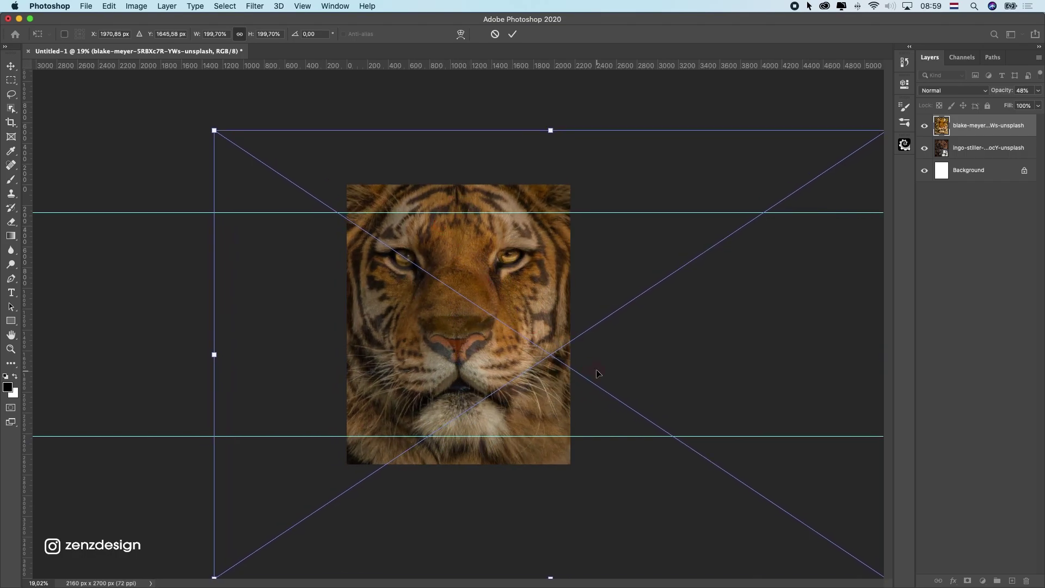
mouse_move(220, 136)
left_mouse_down()
mouse_move(201, 121)
mouse_move(217, 140)
mouse_move(214, 131)
left_mouse_up()
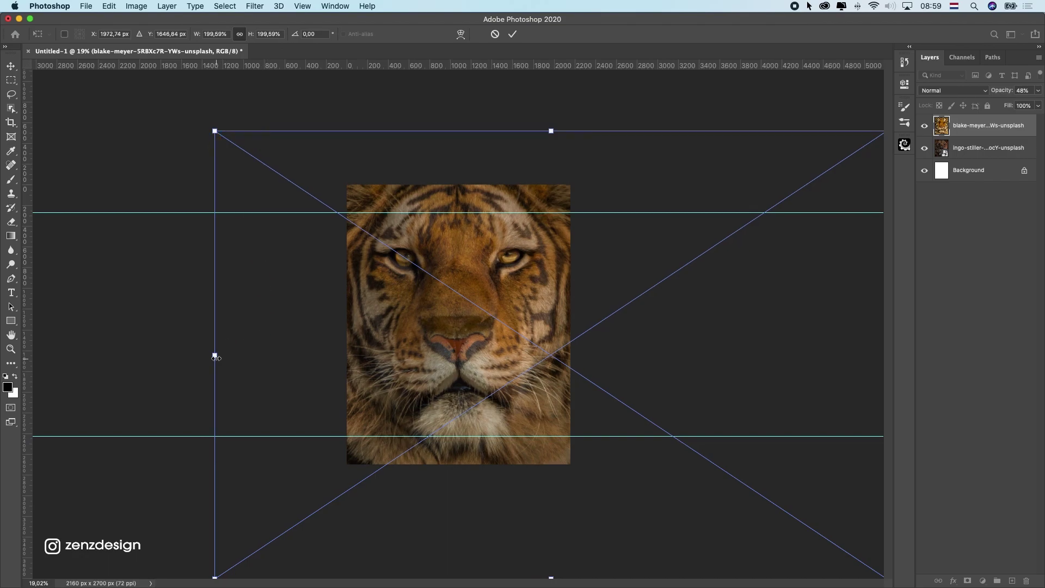
Adjust the tiger photo's width independently to about 197.7% and nudge it 20 pixels to the left
left_click_drag(215, 356, 229, 354)
left_click_drag(487, 300, 479, 303)
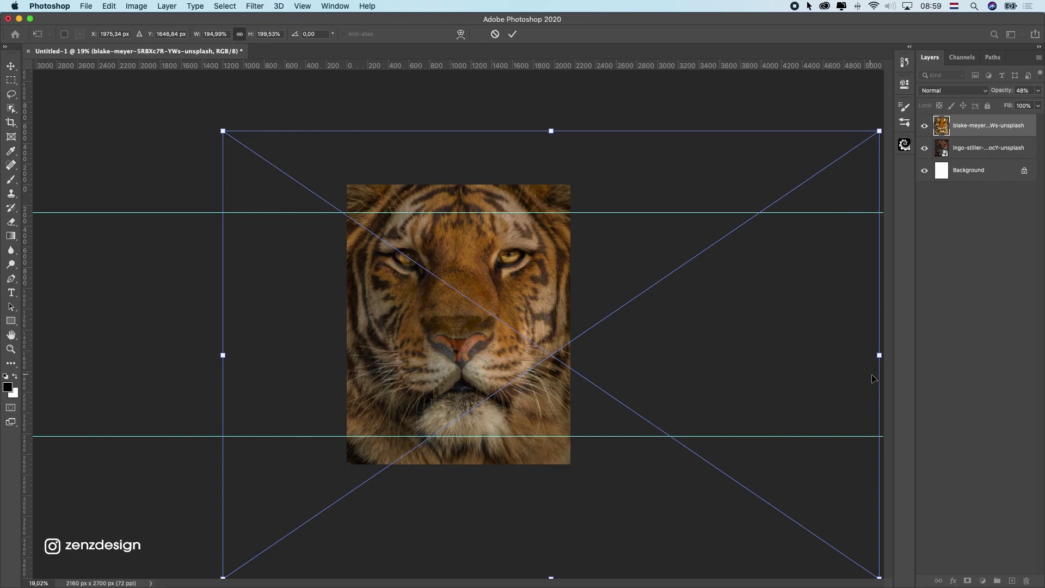
left_click_drag(880, 360, 889, 356)
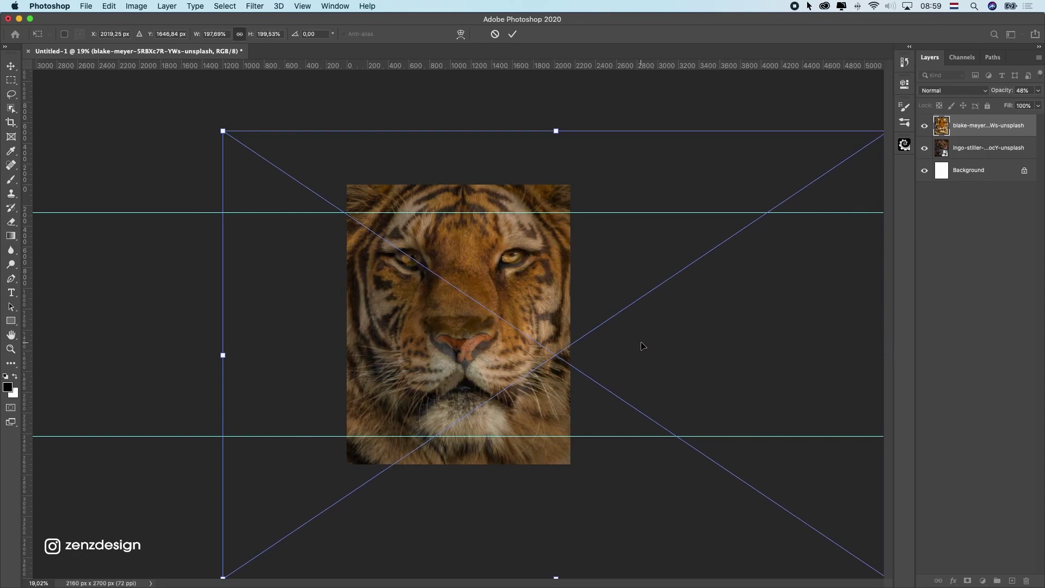
key("shift+Left")
key("shift+Left")
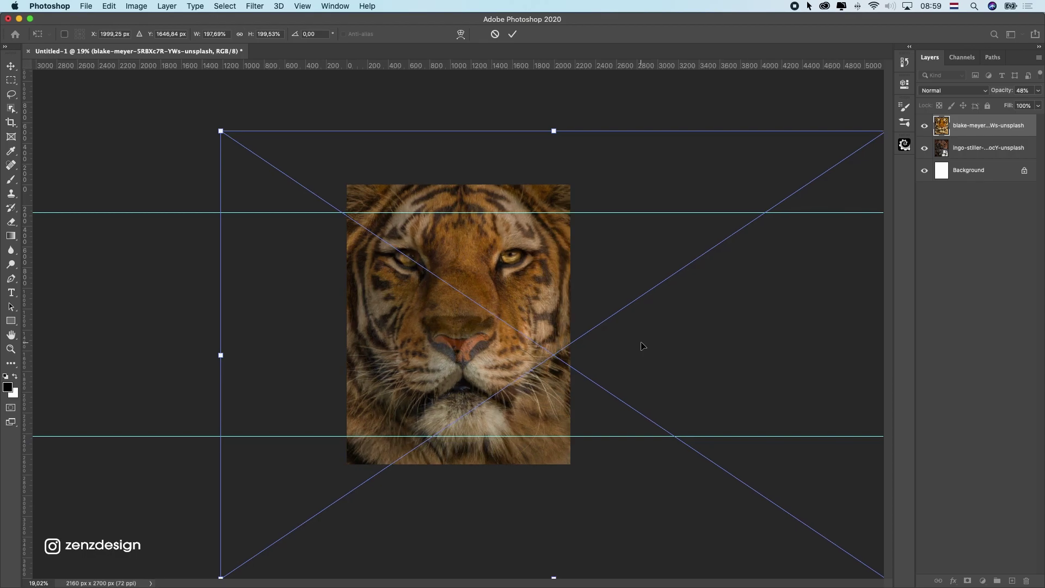
Fine-tune the tiger photo to about 197.1% width and 193.3% height, align it with the lion's face, and apply the transform
left_click_drag(223, 356, 218, 355)
left_click_drag(485, 321, 481, 321)
left_click_drag(212, 355, 217, 355)
left_click_drag(391, 322, 395, 316)
left_click_drag(550, 124, 550, 138)
mouse_move(494, 254)
left_mouse_down()
mouse_move(494, 244)
mouse_move(504, 267)
left_mouse_up()
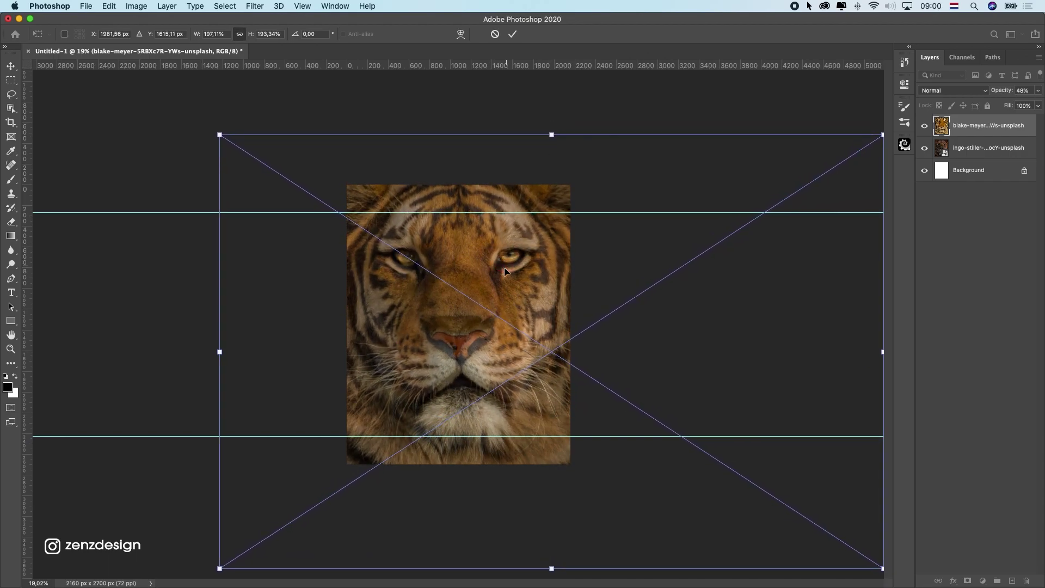
scroll(504, 267, "up", 3)
key("Return")
Add a layer mask to the tiger layer
scroll(535, 221, "down", 3)
scroll(490, 254, "up", 2)
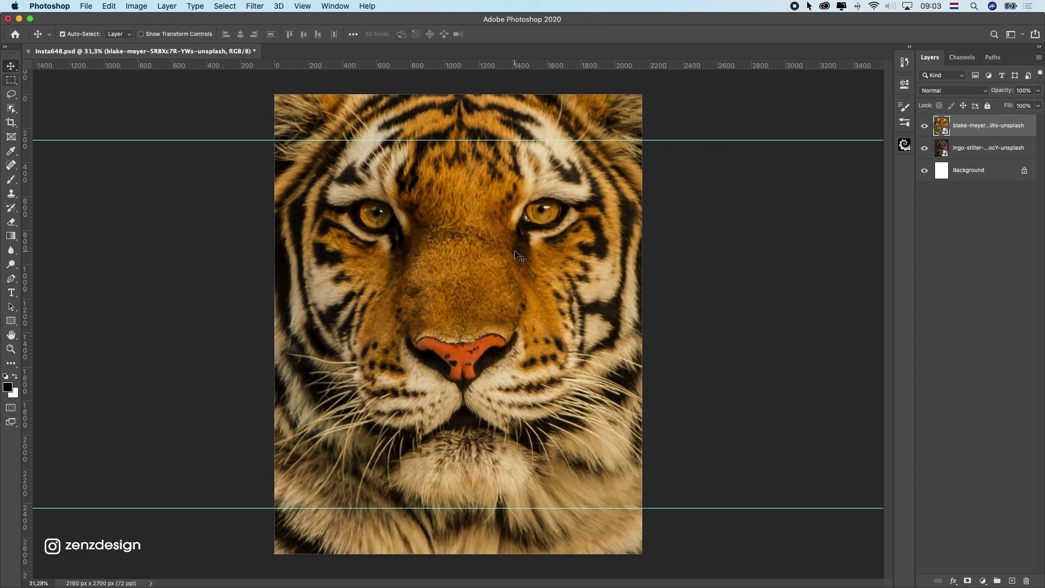
key("super")
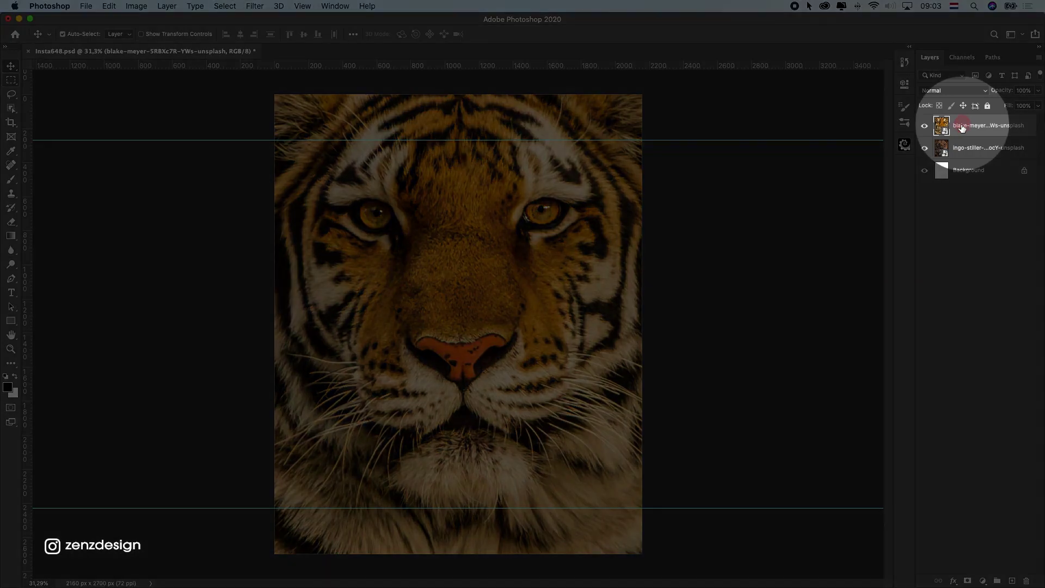
key("super")
left_click(968, 581)
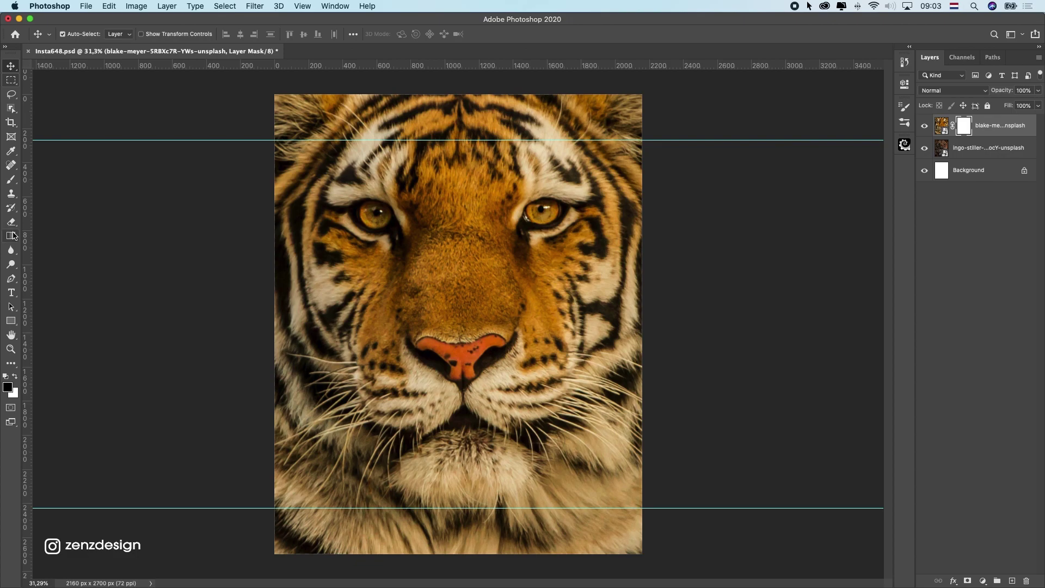
Draw a short black-and-white linear gradient across the nose on the tiger mask, blending the left lion half into the right tiger half
left_click(11, 236)
left_click(54, 235)
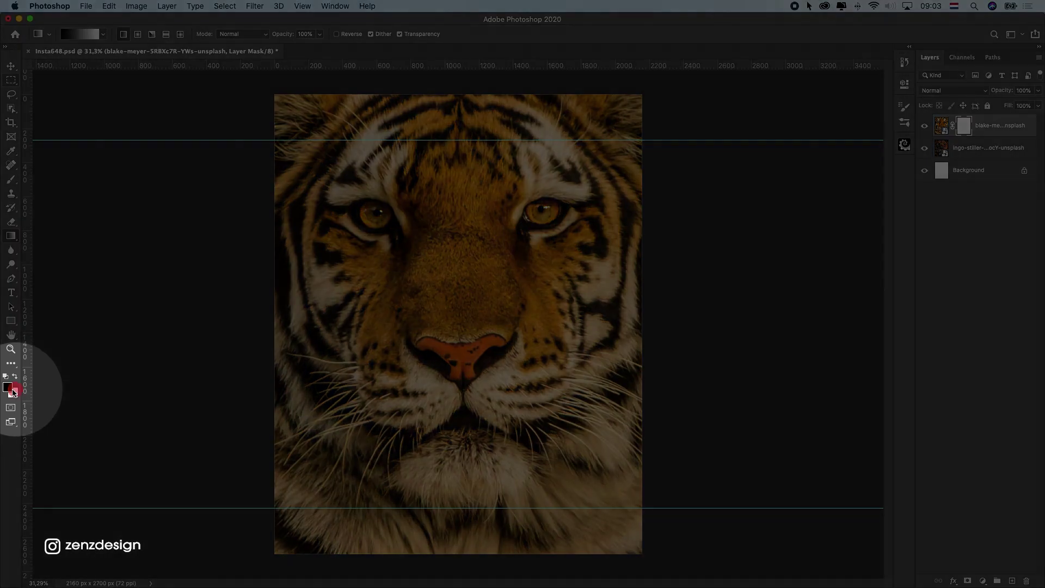
key("x")
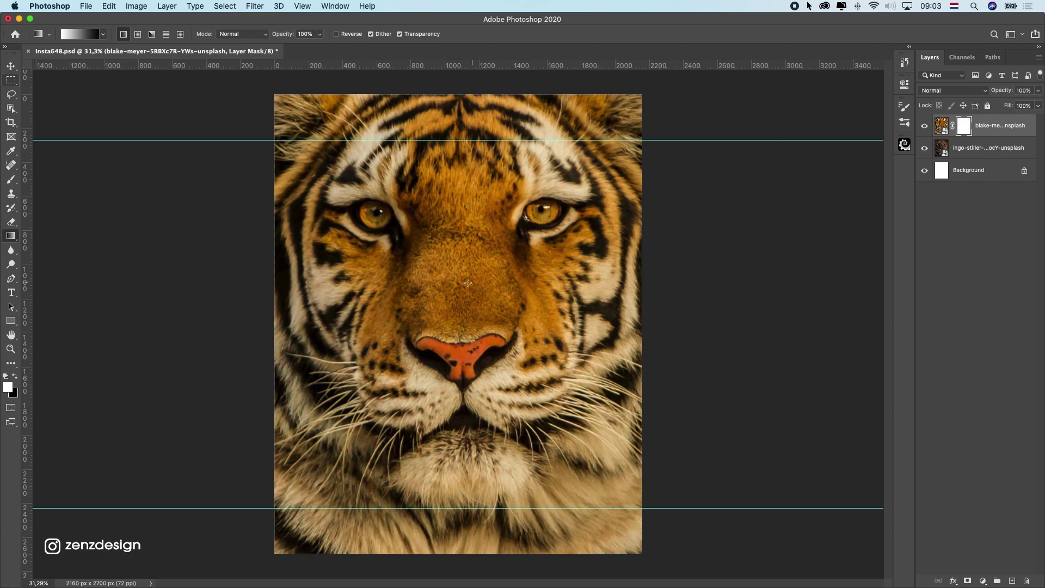
left_click_drag(480, 291, 557, 303)
key("super+z")
left_click_drag(429, 289, 456, 286)
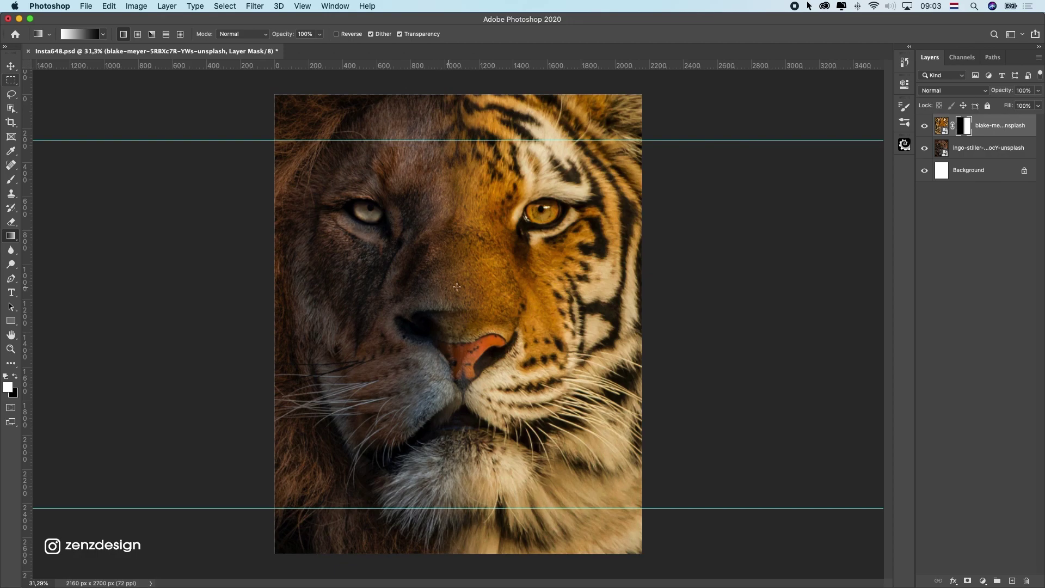
scroll(492, 277, "down", 3)
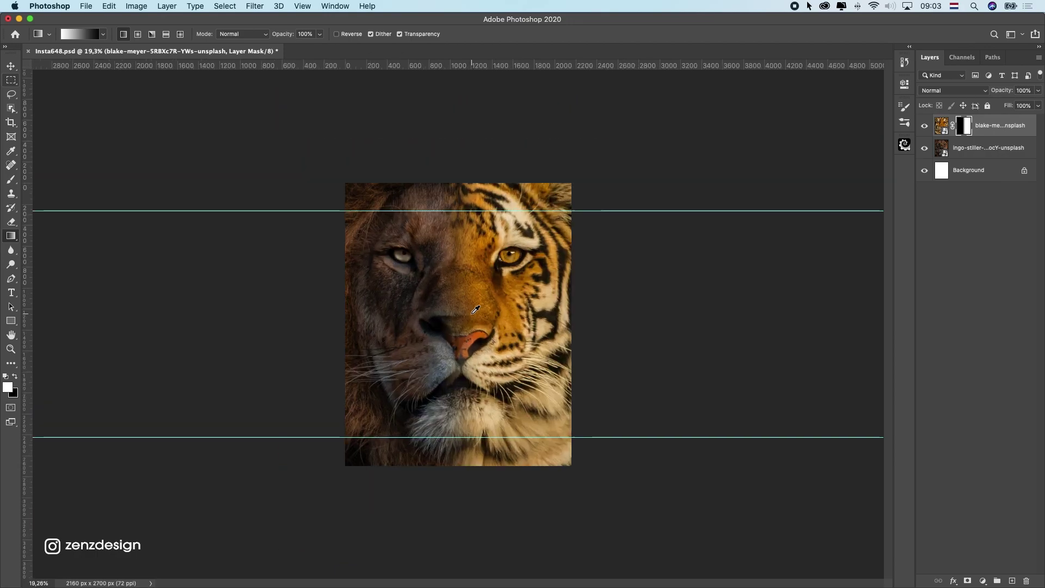
scroll(483, 341, "up", 2)
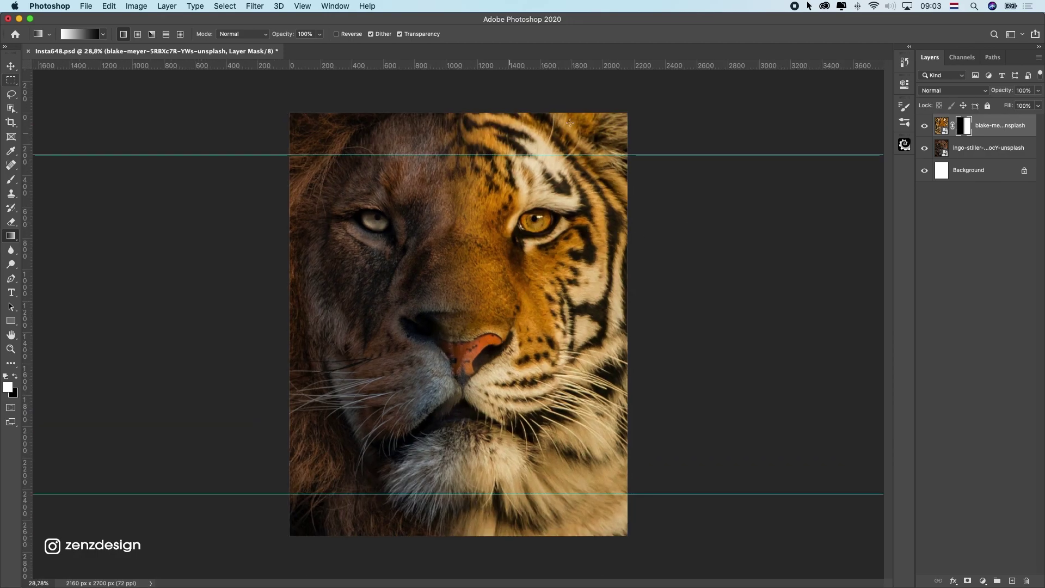
Apply a Camera Raw filter to the tiger image with a sharpening amount of 140 and luminance noise reduction of 25
left_click(12, 65)
left_click(933, 130)
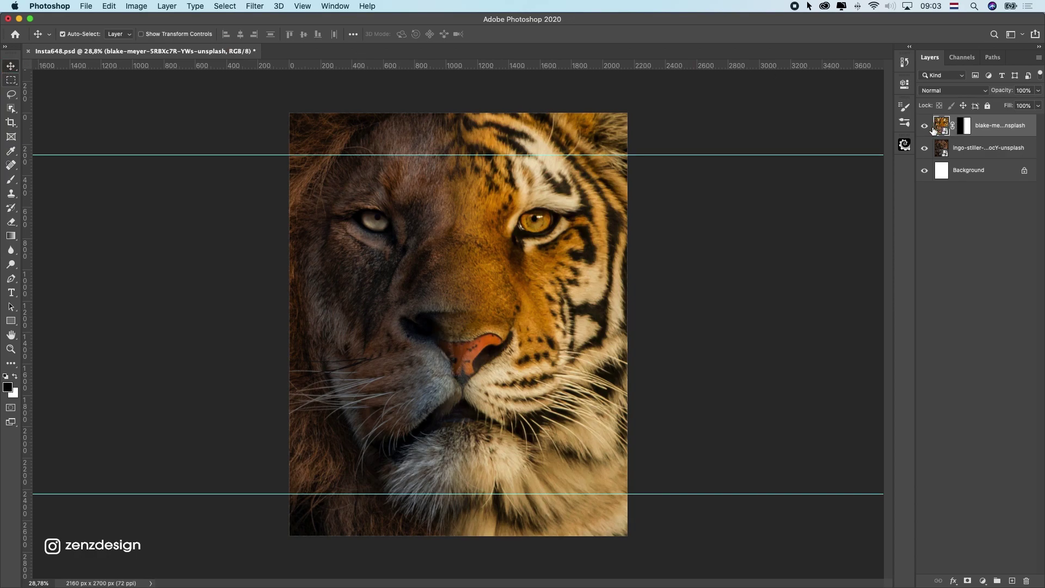
scroll(511, 190, "up", 3)
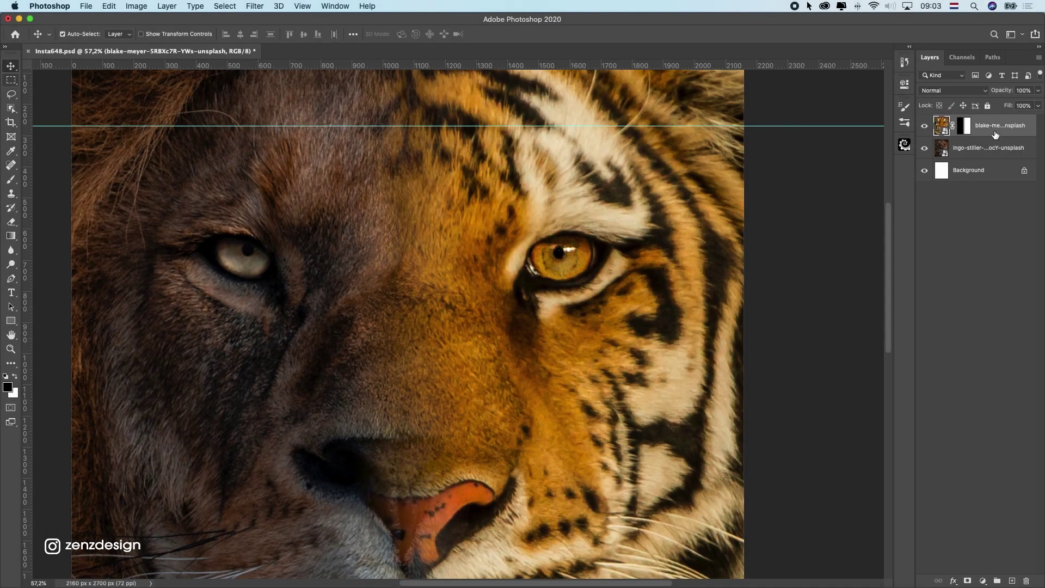
left_click(254, 6)
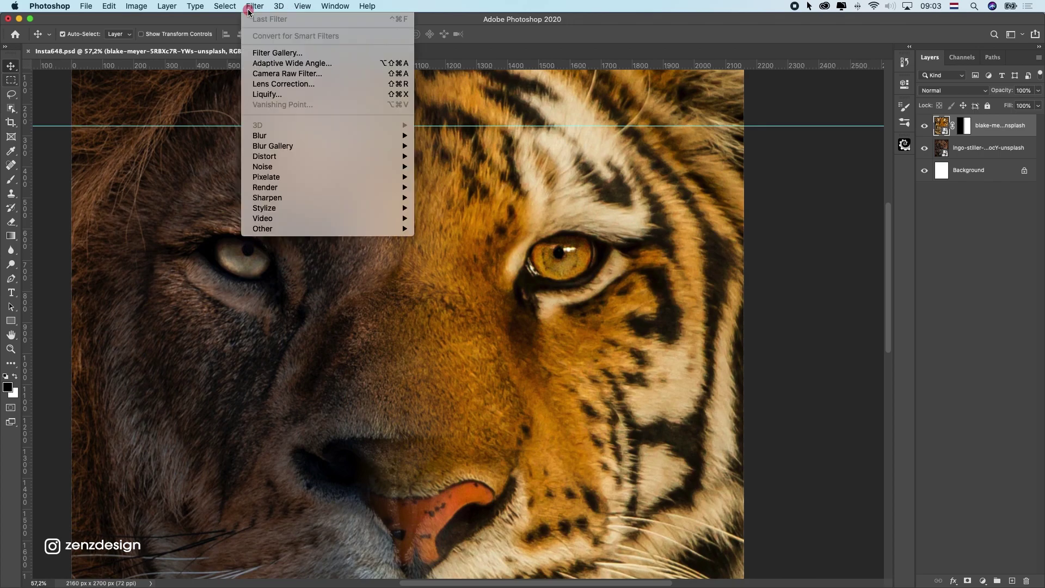
left_click(289, 85)
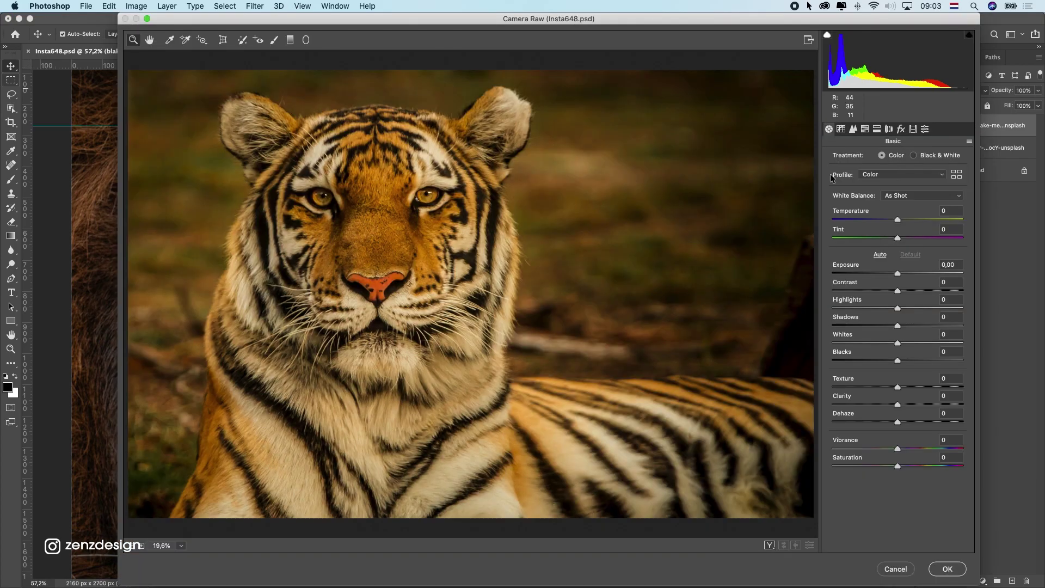
left_click(416, 213)
left_click(395, 220)
left_click(554, 311)
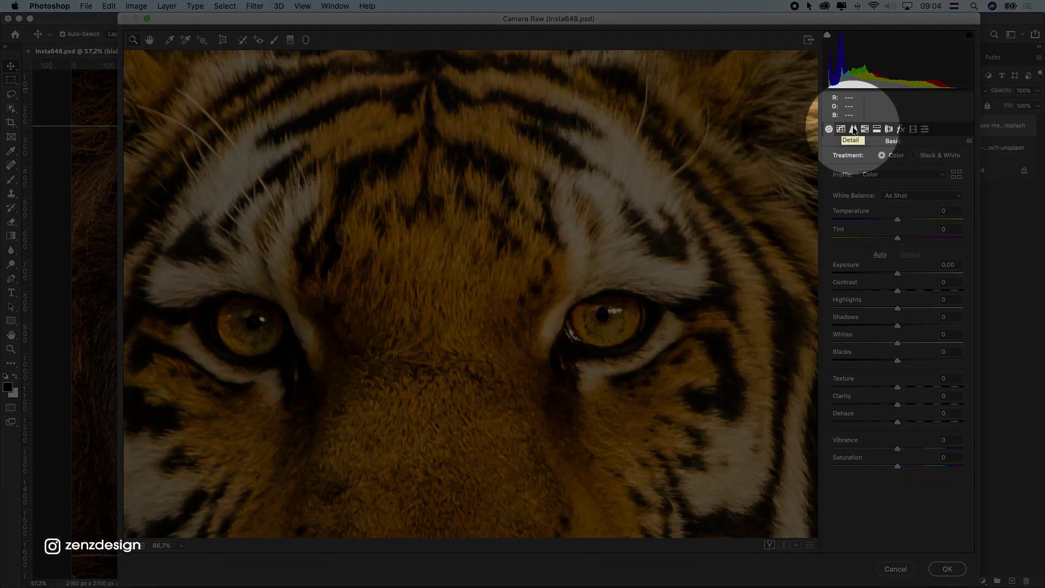
left_click(853, 129)
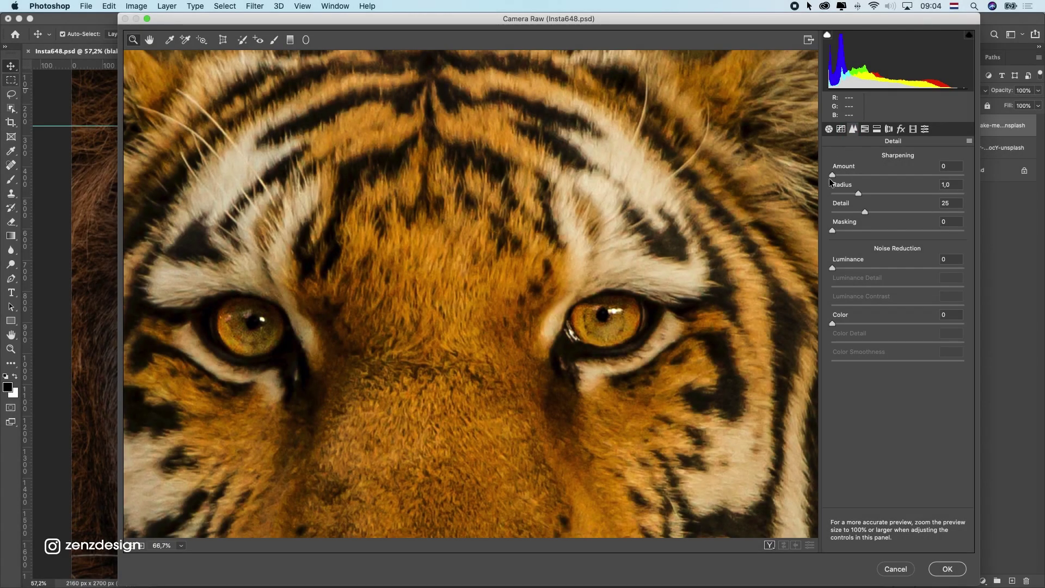
left_click_drag(847, 174, 938, 170)
left_click_drag(839, 267, 860, 270)
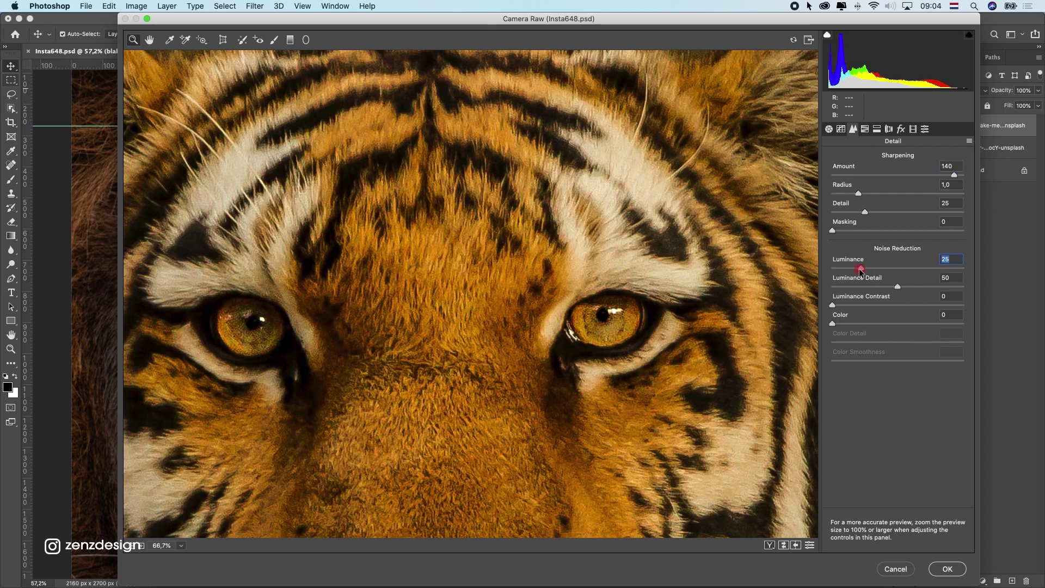
left_click(937, 568)
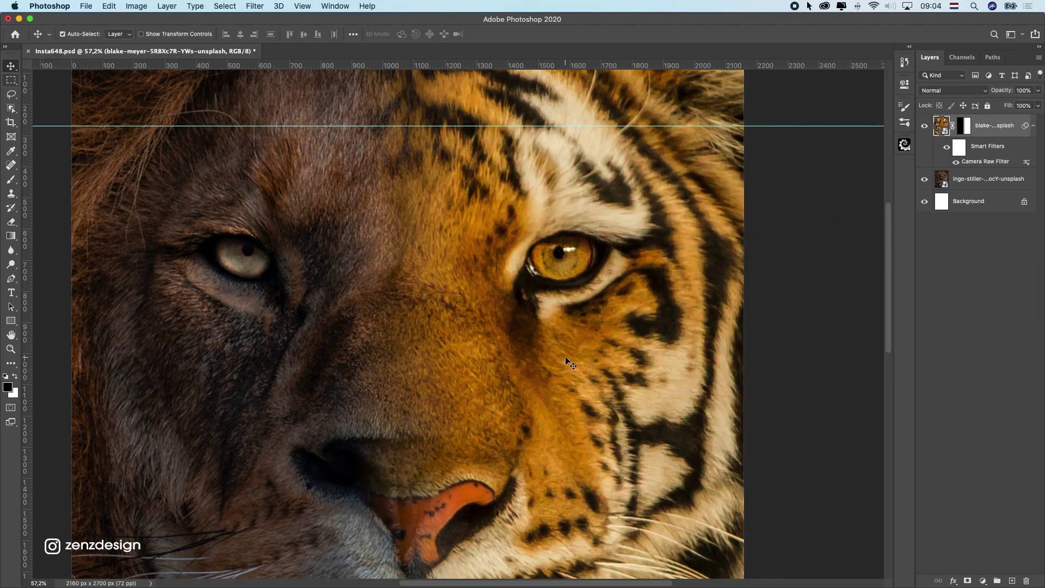
Transform the tiger layer to about 95.7% width and 89% height and reposition it against the lion's nose and eye
scroll(419, 264, "down", 5)
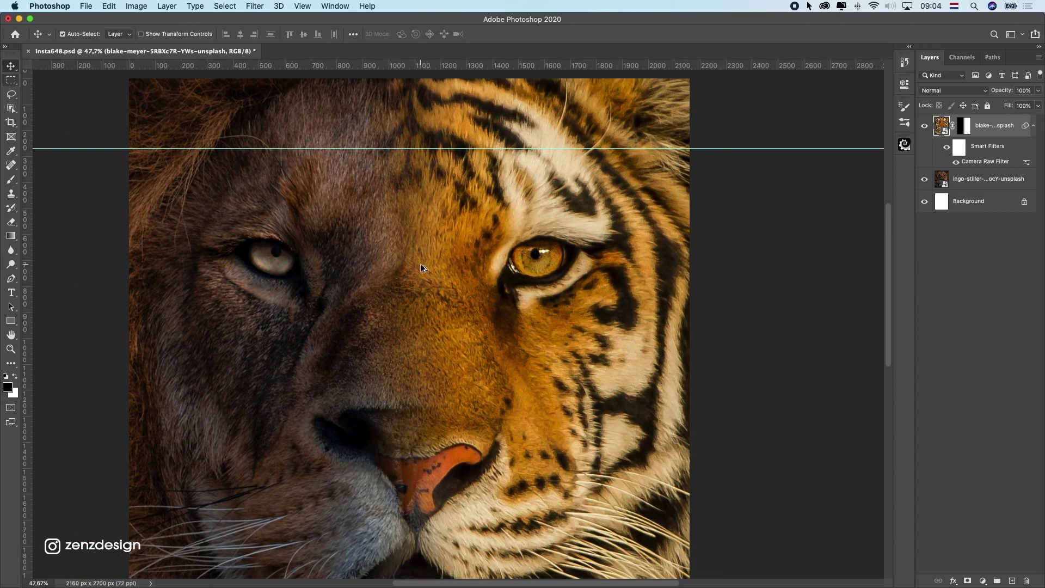
scroll(419, 268, "down", 2)
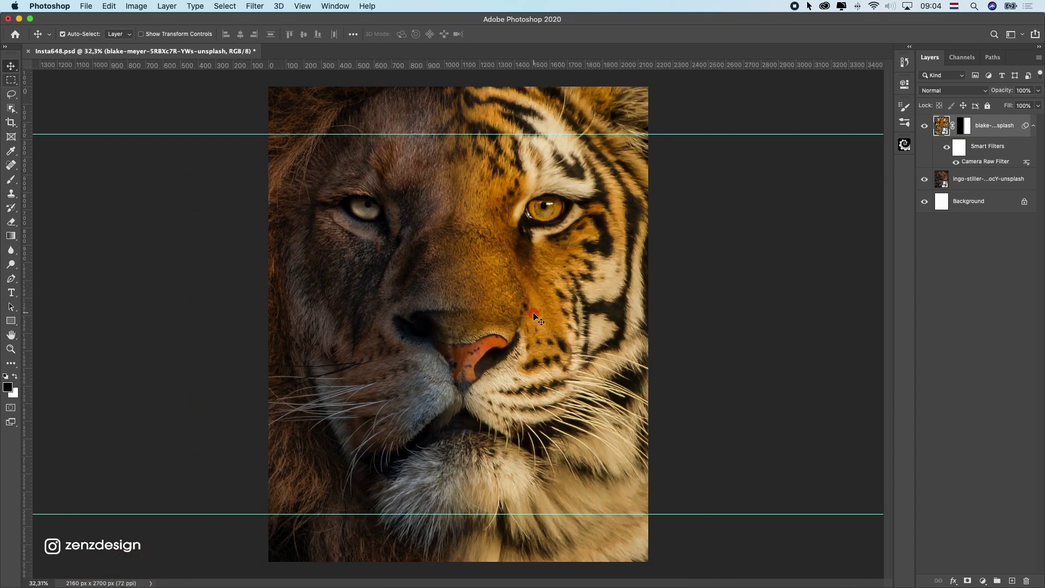
scroll(531, 299, "down", 2)
key("ctrl+t")
left_click(593, 223)
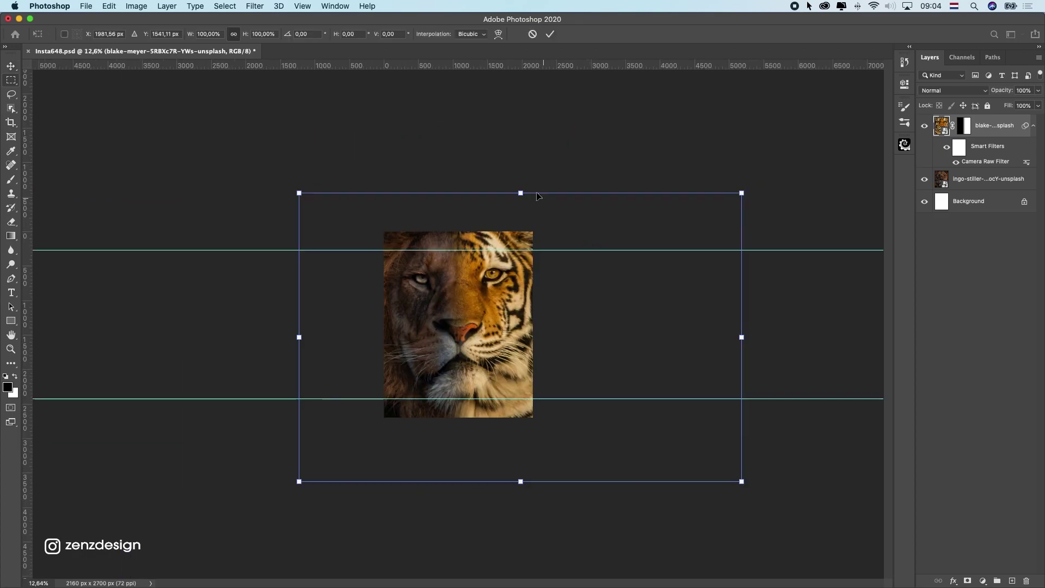
left_click_drag(520, 189, 518, 197)
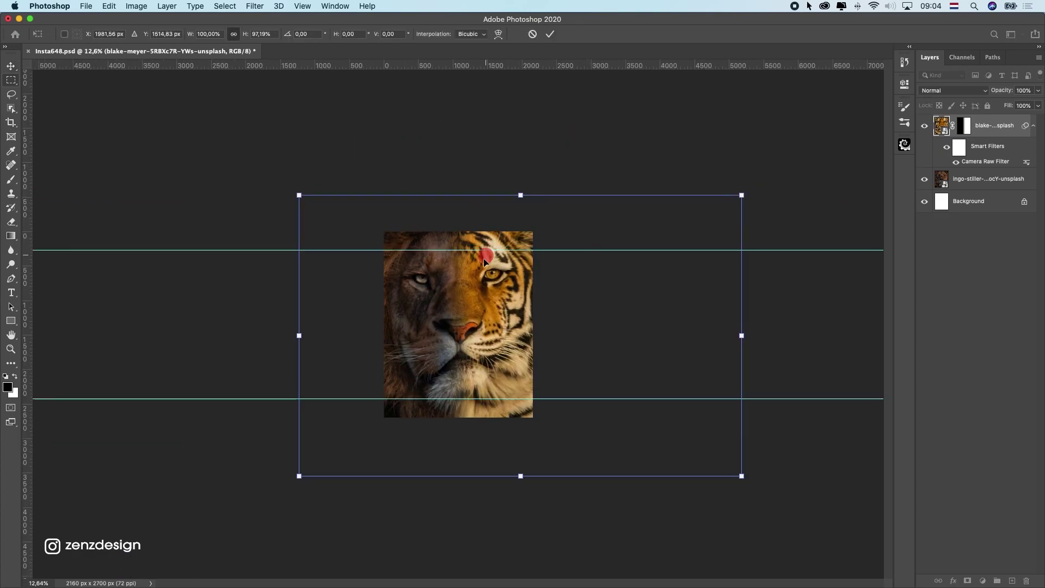
scroll(479, 279, "up", 2)
scroll(478, 280, "down", 1)
left_click_drag(529, 172, 530, 187)
left_click_drag(786, 493, 773, 484)
left_click_drag(536, 271, 543, 277)
Reduce the tiger's height to about 87.2%, narrow its width slightly from the right side, and apply the transform
scroll(529, 271, "up", 6)
scroll(543, 277, "down", 4)
scroll(533, 291, "up", 1)
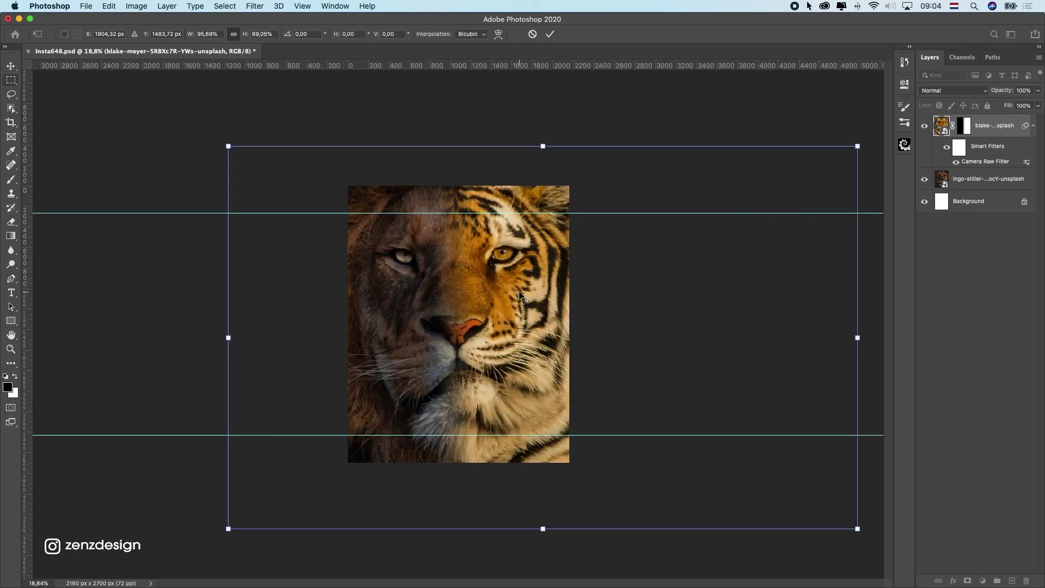
mouse_move(543, 527)
left_mouse_down()
mouse_move(541, 539)
mouse_move(539, 521)
left_mouse_up()
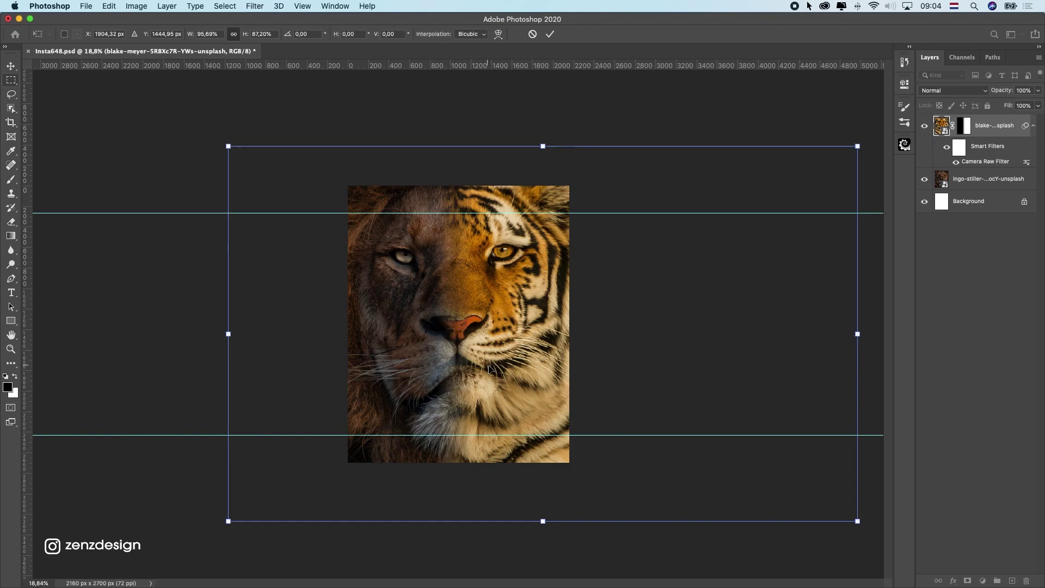
left_click_drag(858, 334, 846, 335)
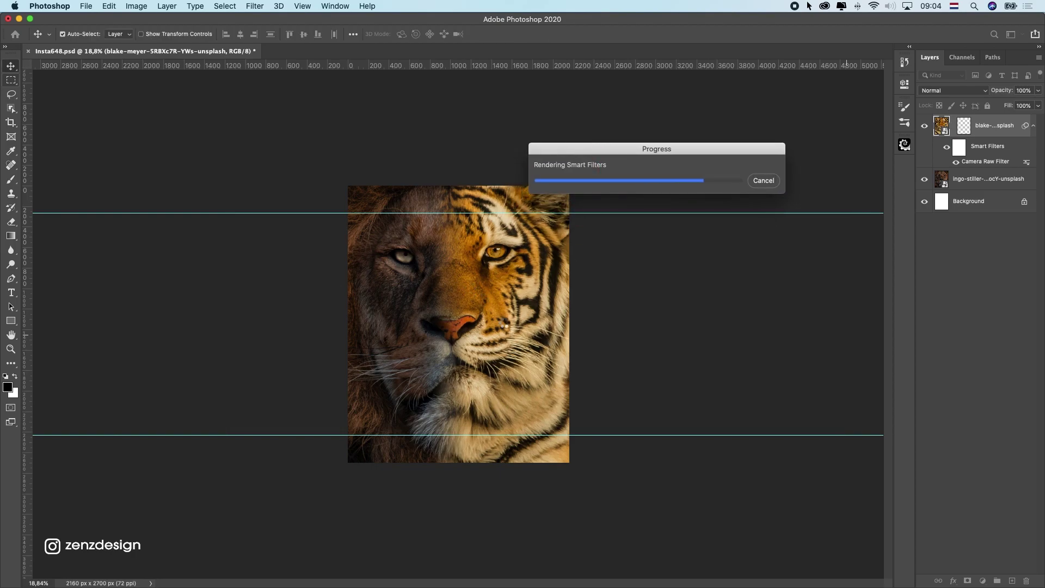
Move the tiger and lion layers together slightly to the right so the combined face sits centred on the canvas
scroll(500, 295, "up", 2)
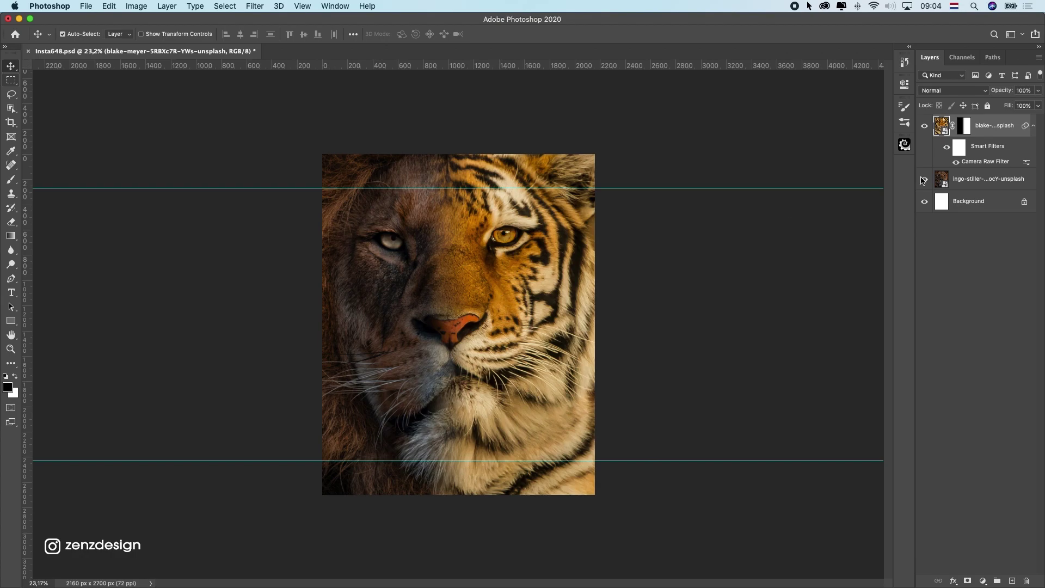
left_click(989, 189)
left_click_drag(538, 308, 542, 305)
Select the tiger layer's mask and set up the soft round brush (Zacht rond) at 500 px with 0% hardness
left_click(963, 126)
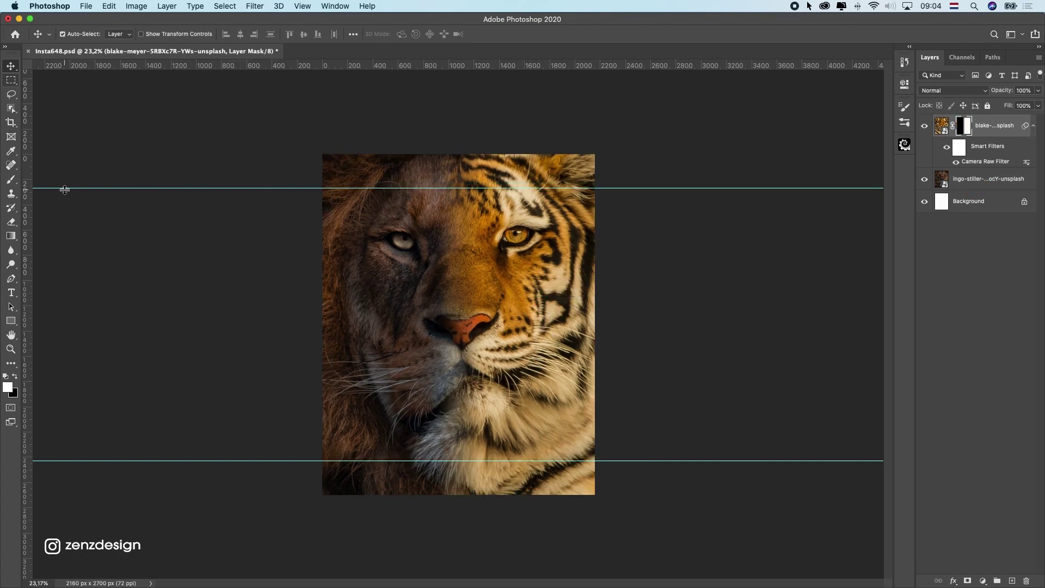
left_click(14, 181)
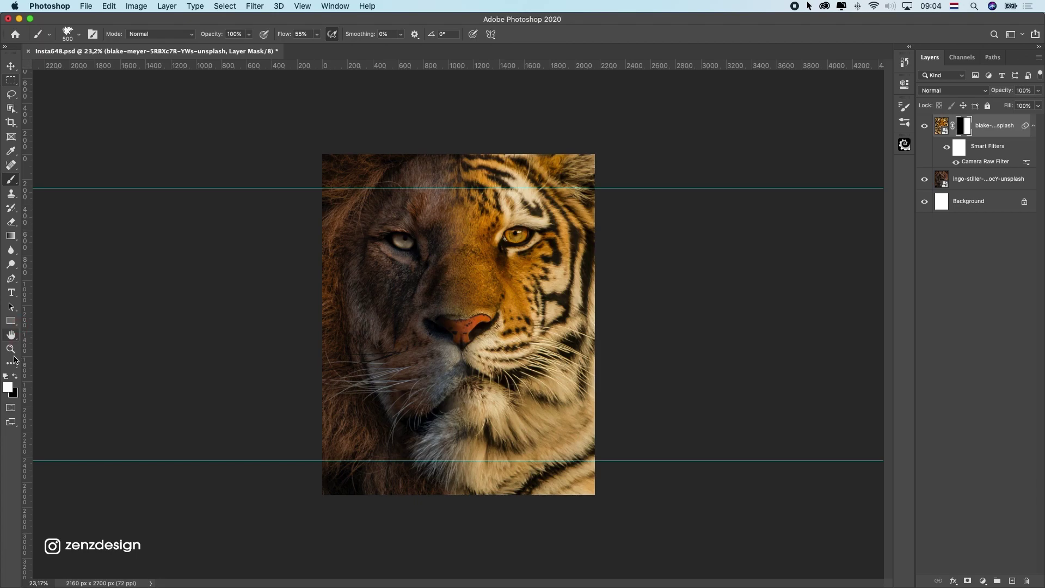
left_click(69, 32)
left_click(20, 138)
left_click(76, 155)
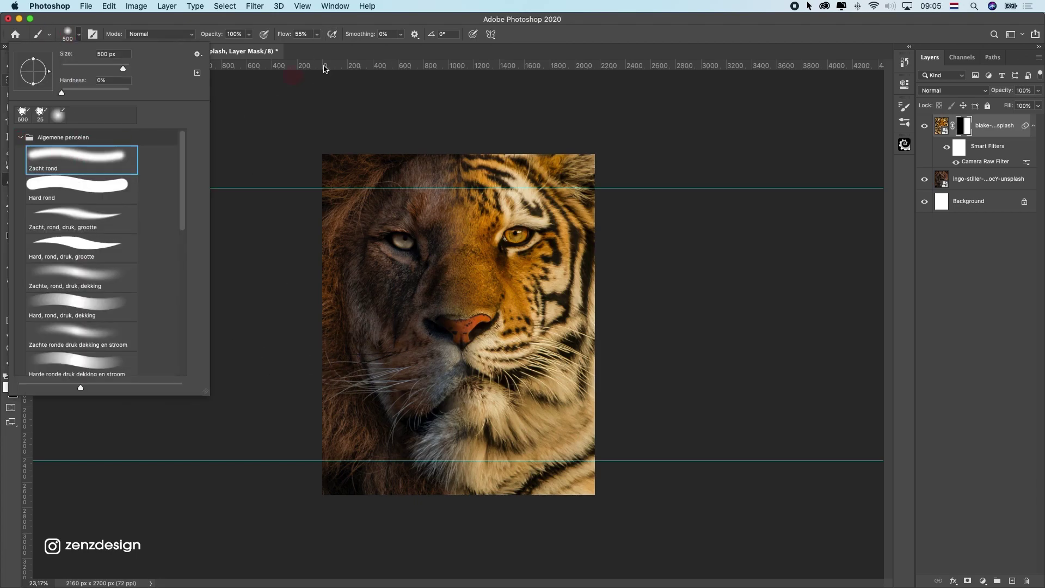
left_click(331, 53)
left_click_drag(68, 21, 73, 35)
left_click(79, 48)
left_click(76, 33)
left_click(39, 35)
Try the tiger's muzzle and the lion's muzzle in turn by painting white and black over the lower face on the mask
mouse_move(442, 395)
left_mouse_down()
mouse_move(364, 379)
mouse_move(456, 387)
mouse_move(381, 455)
mouse_move(499, 445)
mouse_move(487, 378)
mouse_move(474, 464)
mouse_move(410, 430)
mouse_move(523, 468)
left_mouse_up()
mouse_move(452, 350)
left_mouse_down()
mouse_move(403, 355)
mouse_move(420, 400)
mouse_move(412, 349)
left_mouse_up()
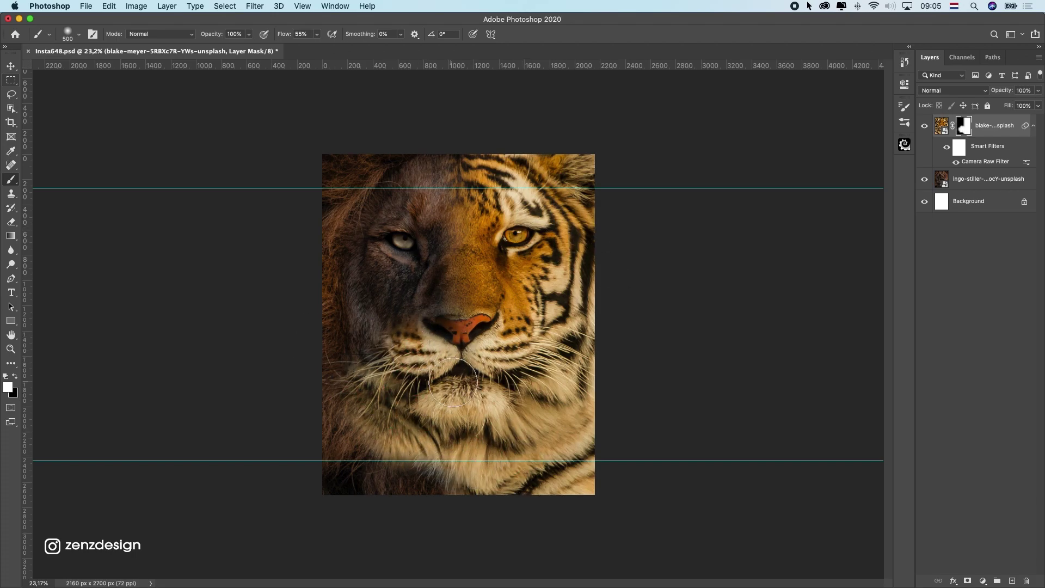
mouse_move(348, 384)
left_mouse_down()
mouse_move(463, 375)
mouse_move(522, 435)
mouse_move(423, 351)
mouse_move(561, 479)
mouse_move(370, 384)
mouse_move(406, 399)
mouse_move(431, 362)
mouse_move(334, 380)
mouse_move(323, 399)
left_mouse_up()
left_click(14, 375)
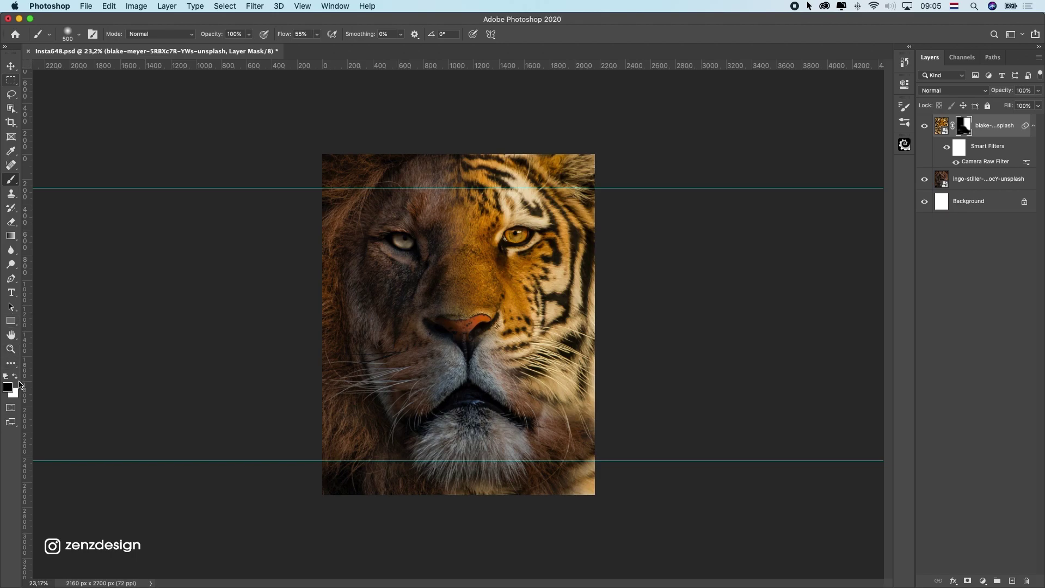
Paint white on the tiger mask over the mouth, chin and neck to reveal the tiger's lower face
mouse_move(477, 415)
left_mouse_down()
mouse_move(480, 388)
mouse_move(508, 376)
mouse_move(515, 397)
mouse_move(471, 391)
mouse_move(497, 358)
mouse_move(420, 459)
mouse_move(528, 437)
mouse_move(444, 455)
mouse_move(509, 481)
mouse_move(376, 476)
mouse_move(369, 459)
mouse_move(574, 459)
mouse_move(574, 400)
left_mouse_up()
mouse_move(500, 385)
left_mouse_down()
mouse_move(459, 369)
mouse_move(345, 428)
left_mouse_up()
scroll(481, 407, "down", 5)
scroll(484, 403, "up", 3)
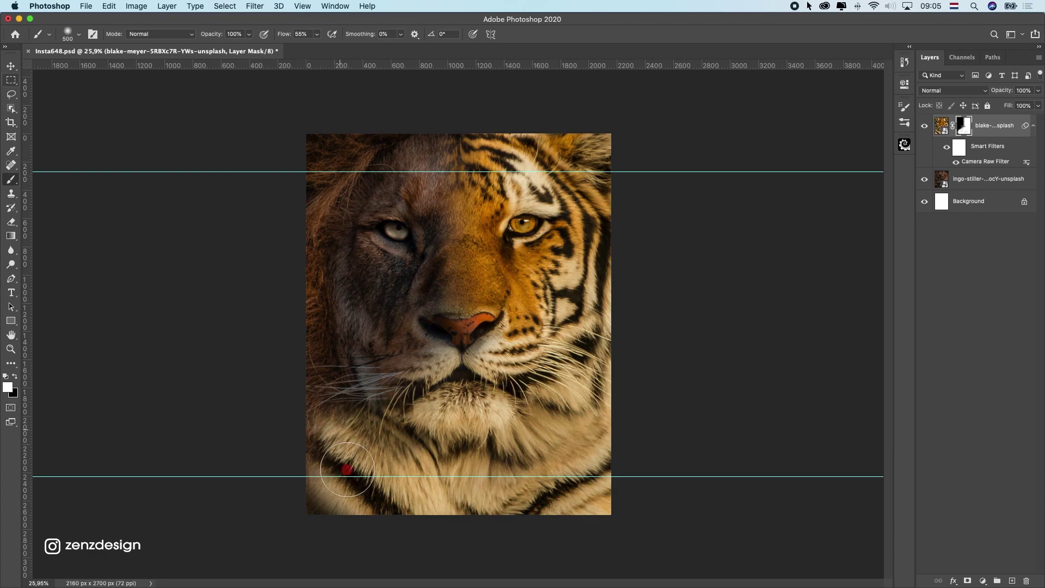
Paint black on the mask along the lower left side to bring back the lion's mane, and hide the guides
key("x")
mouse_move(259, 385)
left_mouse_down()
mouse_move(384, 459)
mouse_move(366, 466)
mouse_move(402, 519)
mouse_move(269, 466)
mouse_move(305, 481)
mouse_move(183, 380)
left_mouse_up()
mouse_move(363, 468)
left_mouse_down()
mouse_move(384, 516)
mouse_move(249, 395)
left_mouse_up()
scroll(502, 411, "down", 5)
scroll(487, 413, "up", 4)
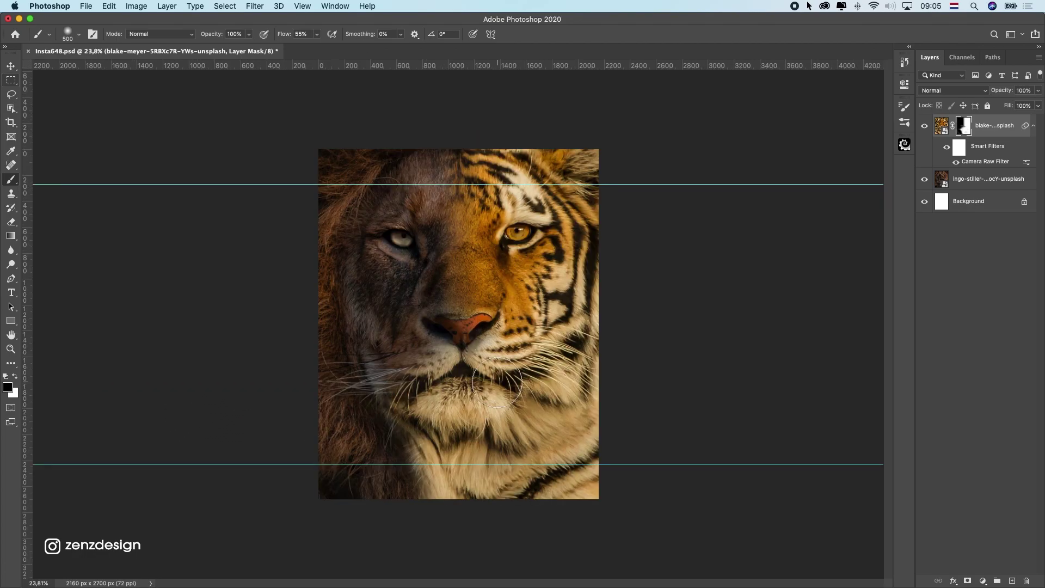
key("super+semicolon")
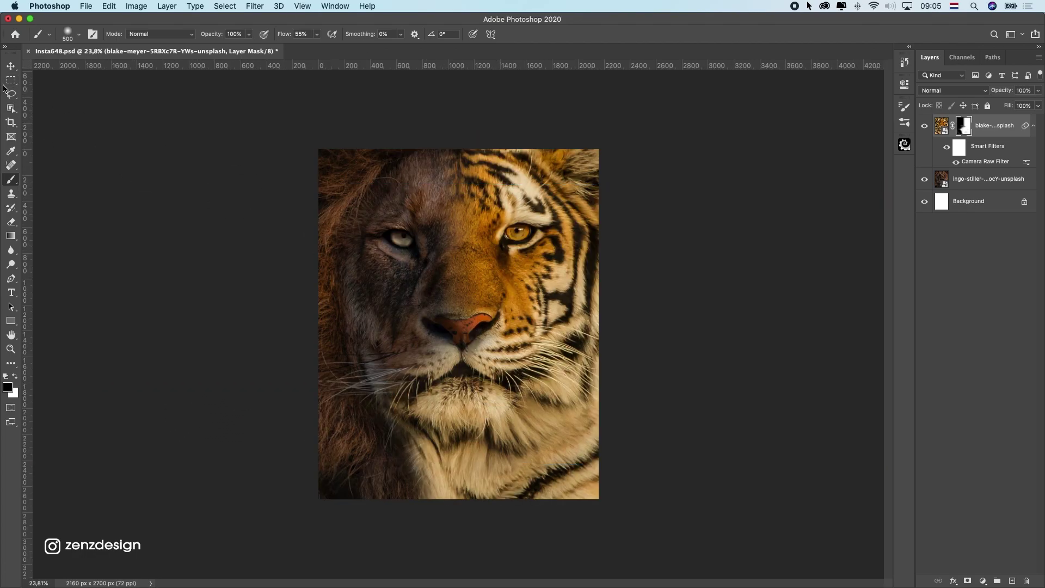
Add a Hue/Saturation adjustment clipped to the tiger layer and lower the master saturation to about -34
left_click(11, 66)
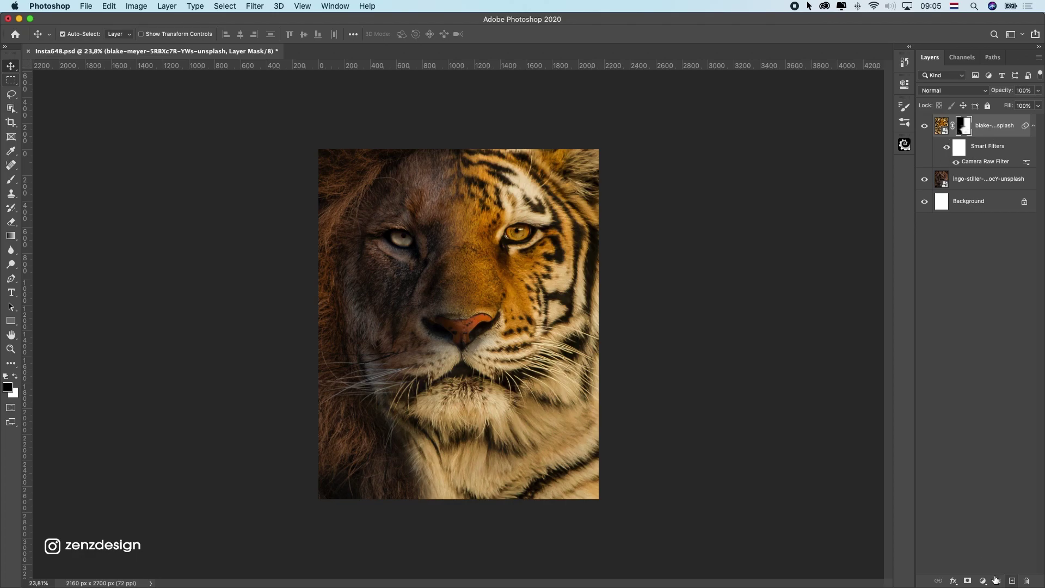
left_click(983, 581)
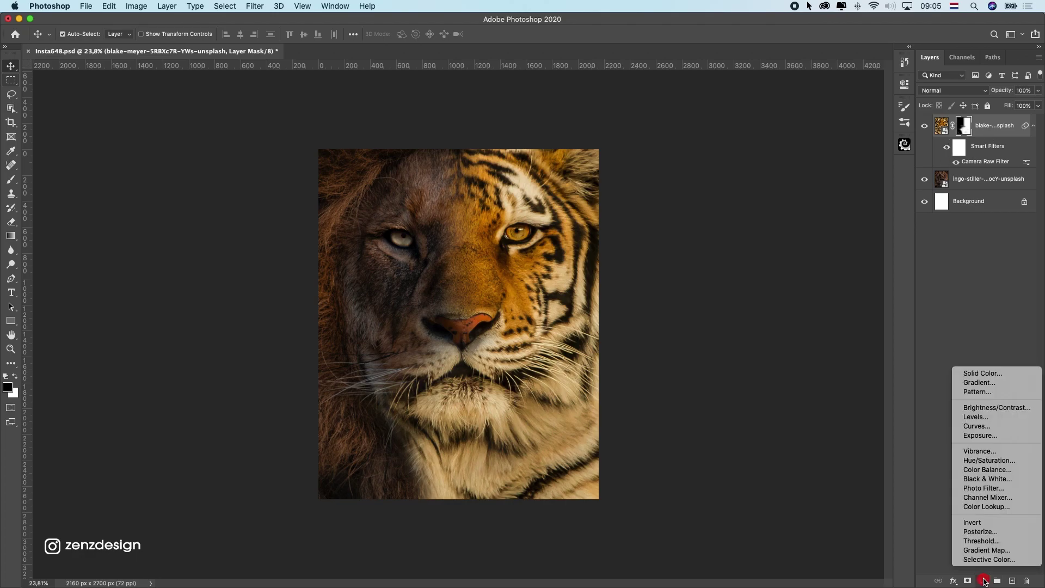
left_click(989, 462)
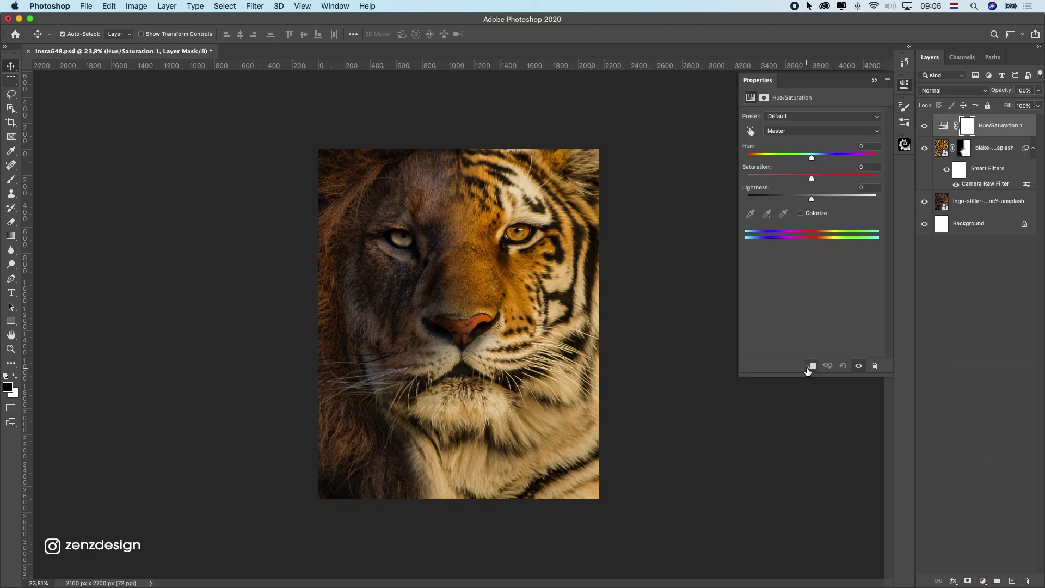
left_click(810, 366)
left_click_drag(806, 181, 788, 178)
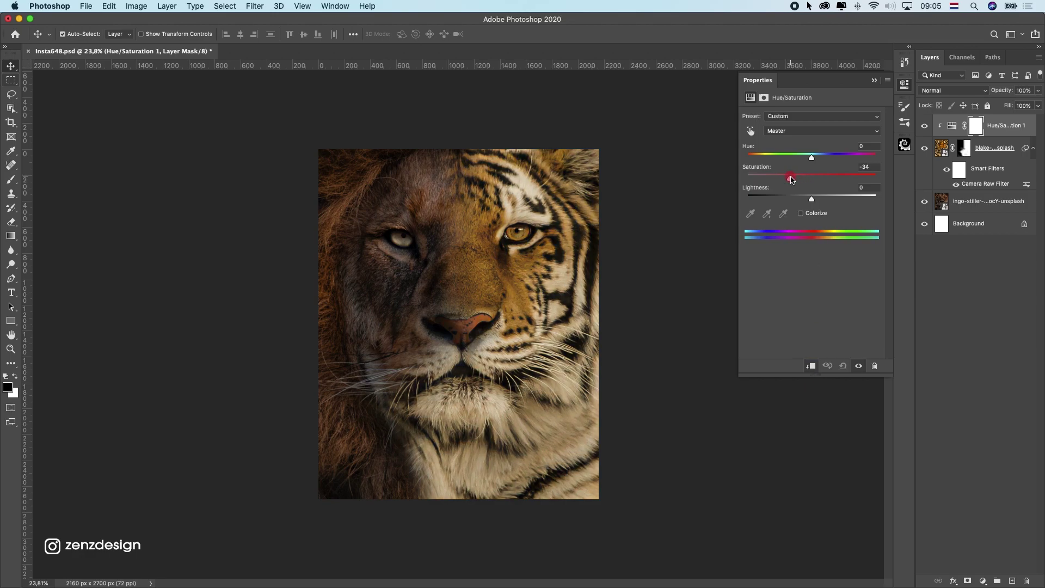
Lower the saturation of the Yellows range to about -43 in the tiger's Hue/Saturation adjustment
left_click(799, 131)
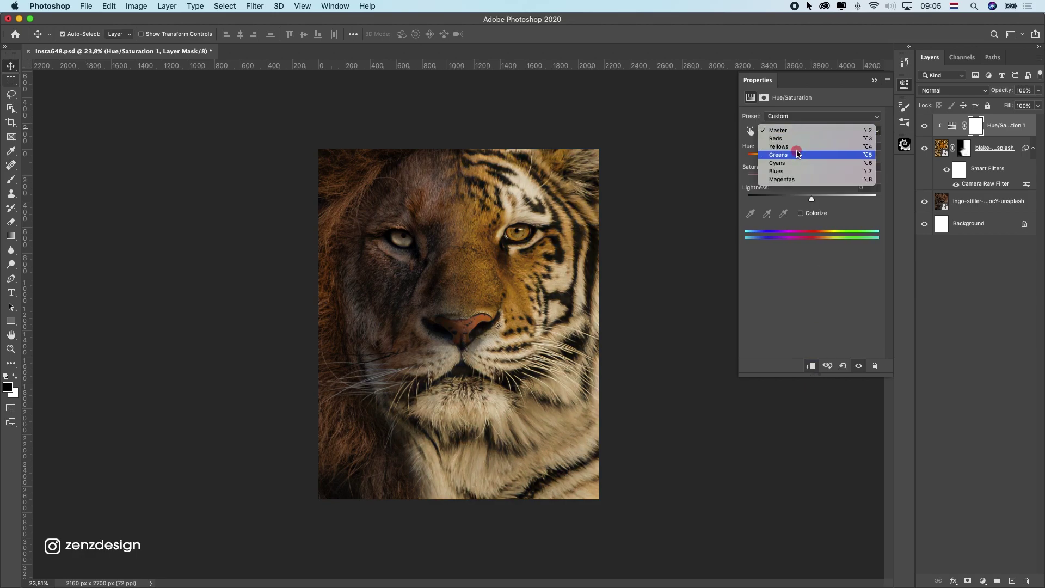
left_click(794, 155)
left_click(790, 131)
left_click(793, 121)
left_click(792, 178)
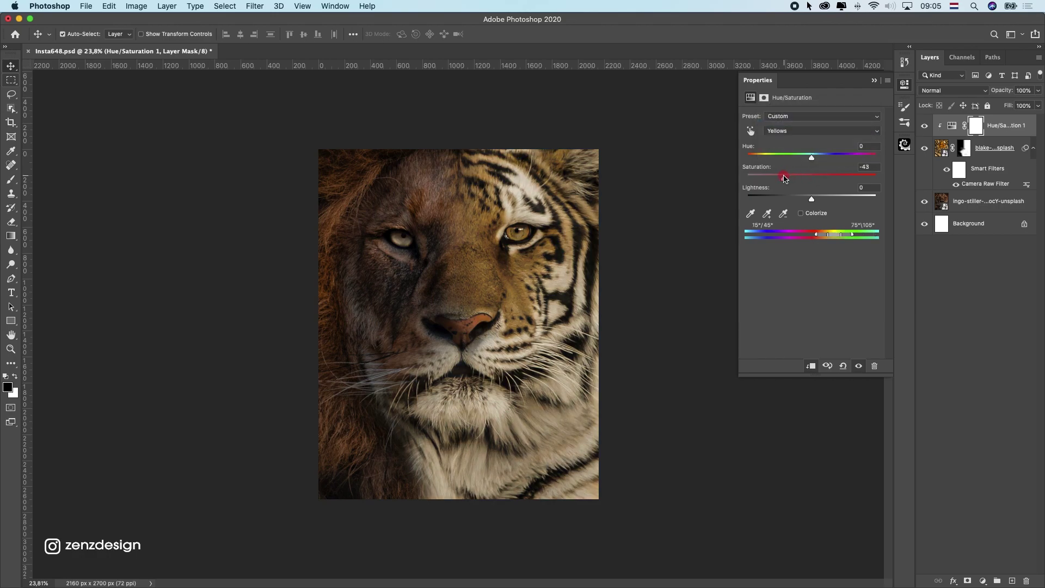
Add a Hue/Saturation adjustment clipped to the lion layer and lower its master saturation to mute the orange mane
left_click(872, 81)
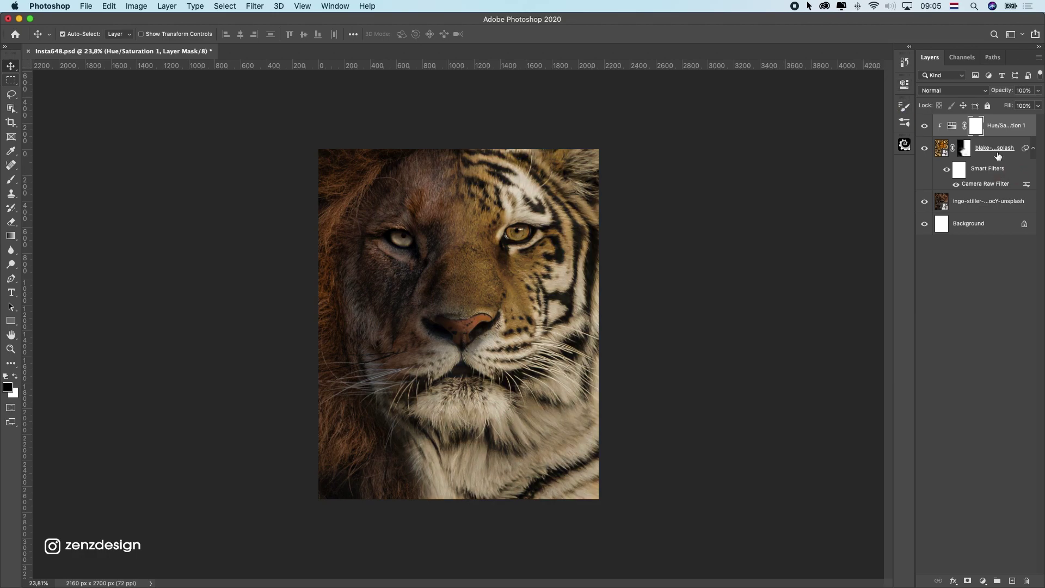
left_click(982, 199)
left_click(984, 581)
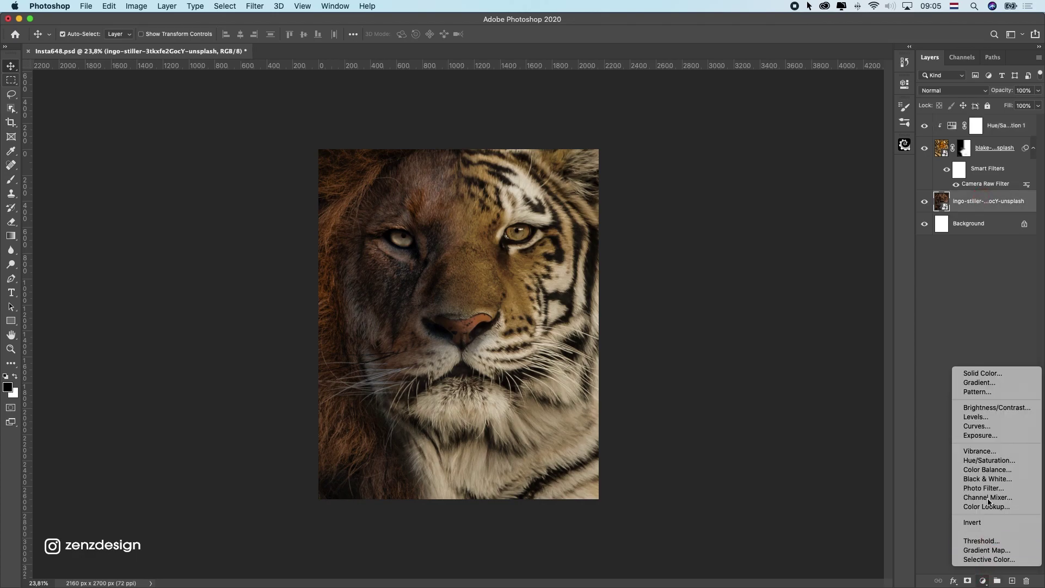
left_click(982, 460)
left_click(810, 366)
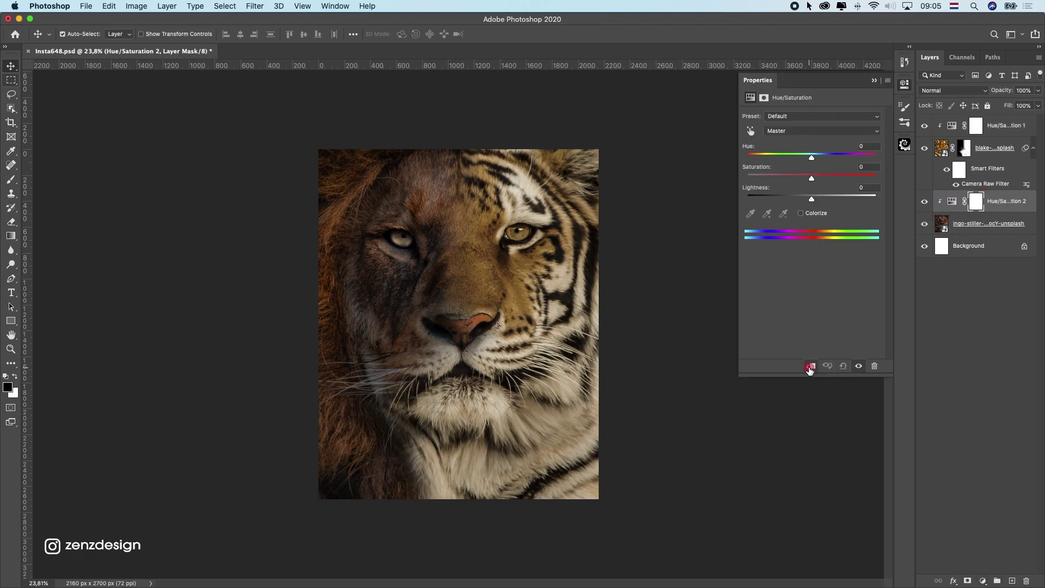
left_click_drag(798, 178, 782, 176)
left_click(874, 81)
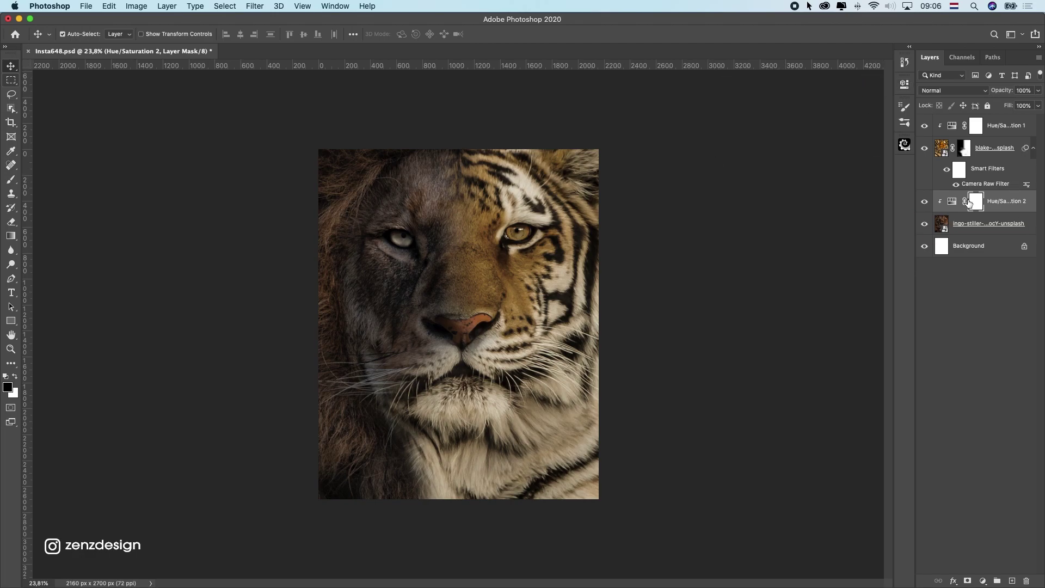
Compare the tiger and lion layers by switching the tiger layer's visibility off and on
left_click(454, 272)
left_click_drag(603, 187, 833, 207)
left_click(1011, 151)
left_click(958, 231)
left_click(999, 228)
left_click_drag(529, 202, 527, 198)
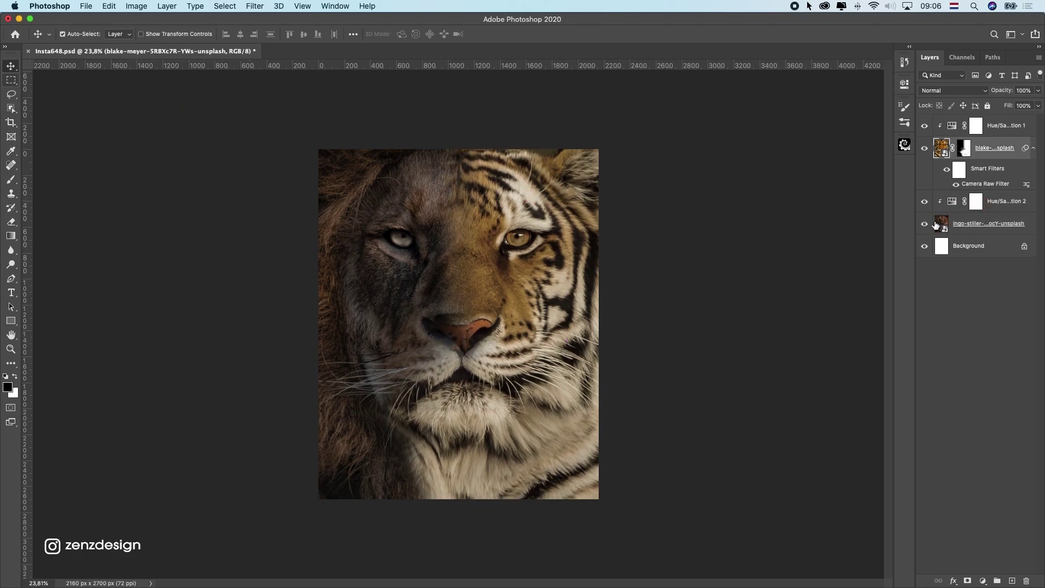
left_click(922, 147)
left_click(922, 147)
left_click(710, 213)
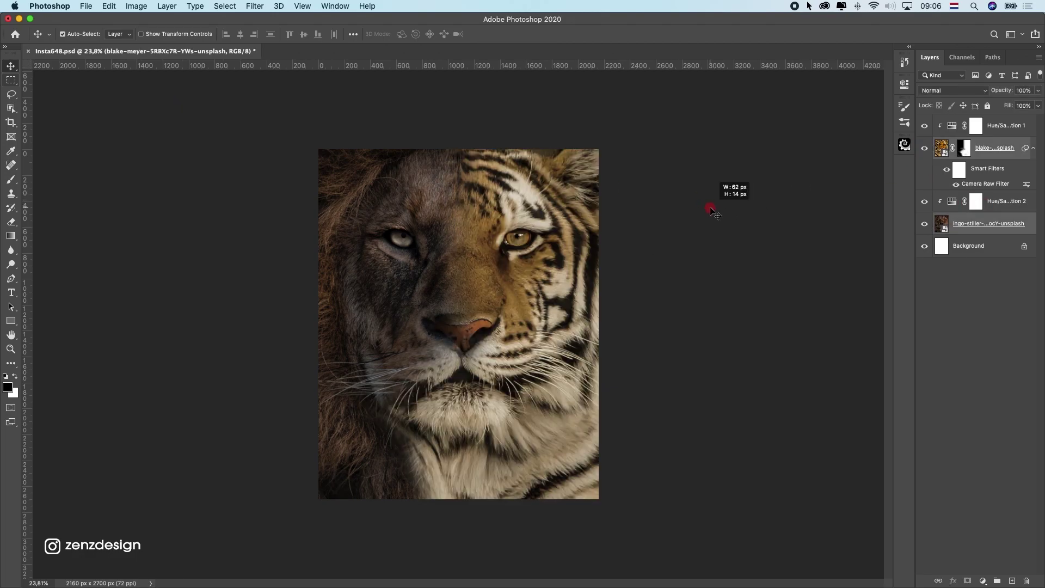
left_click(962, 220)
left_click(993, 152)
left_click_drag(614, 238, 606, 234)
Refine the tiger layer's mask by painting around the nose and muzzle to bring back the lion's nose, undoing the stray stroke
left_click(962, 152)
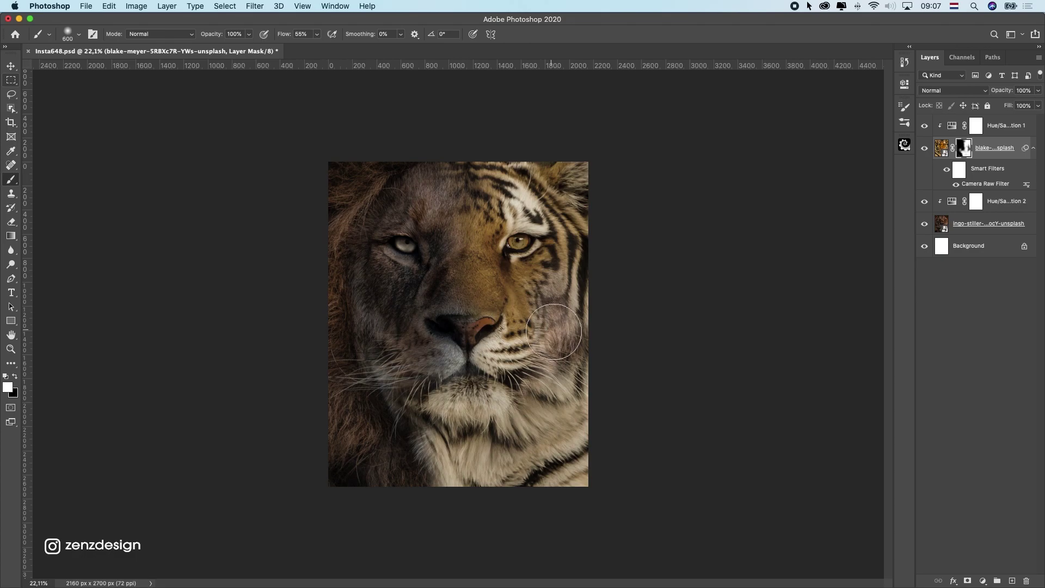
mouse_move(628, 348)
left_mouse_down()
mouse_move(588, 346)
mouse_move(626, 345)
mouse_move(582, 364)
mouse_move(611, 348)
left_mouse_up()
key("super+z")
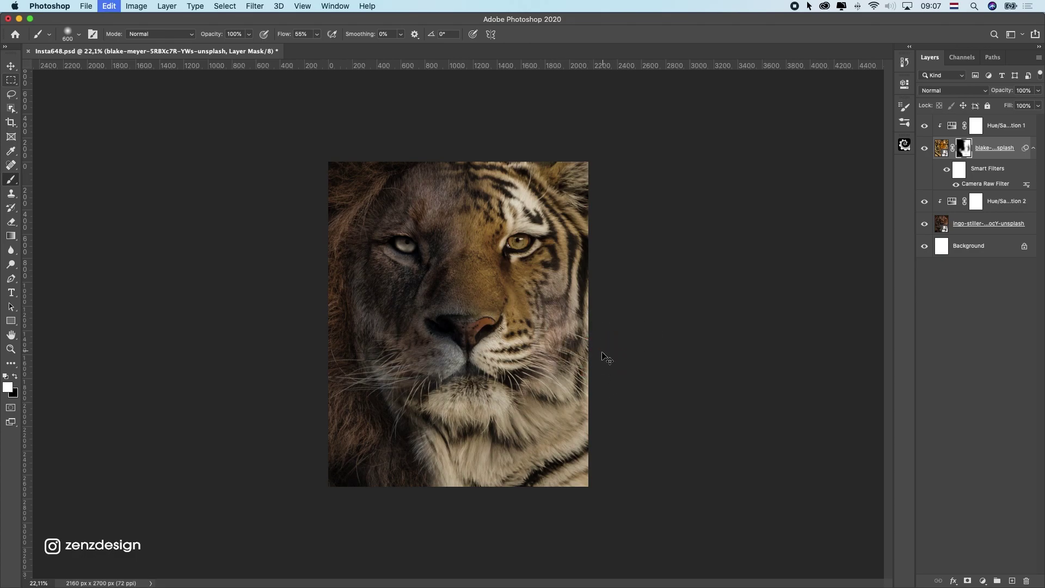
scroll(599, 357, "down", 5)
scroll(593, 360, "up", 5)
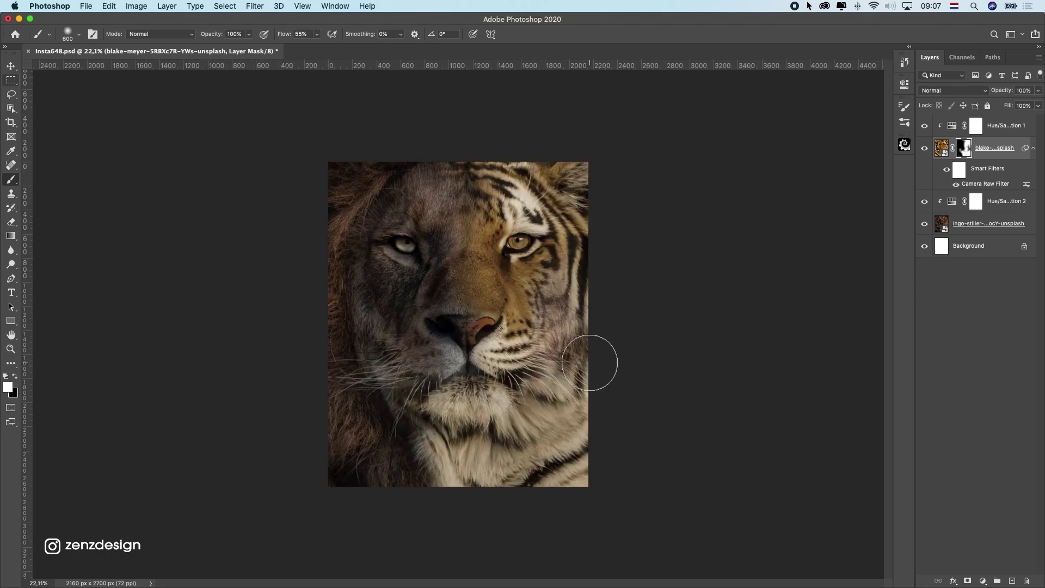
scroll(589, 363, "up", 1)
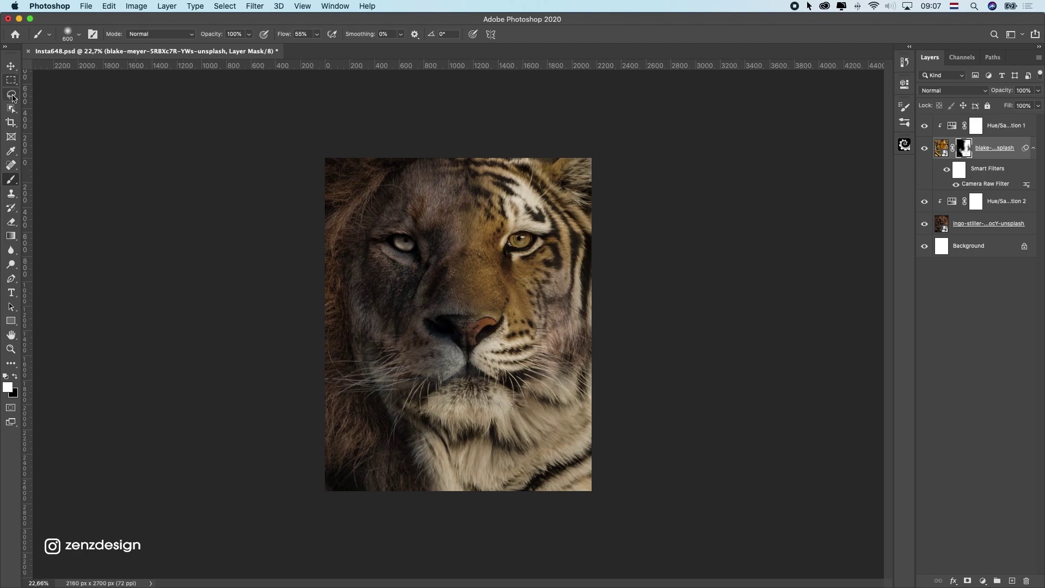
Add a Color Balance adjustment clipped to the tiger layer with midtones at -5 Cyan/Red and +38 Yellow/Blue
left_click(10, 66)
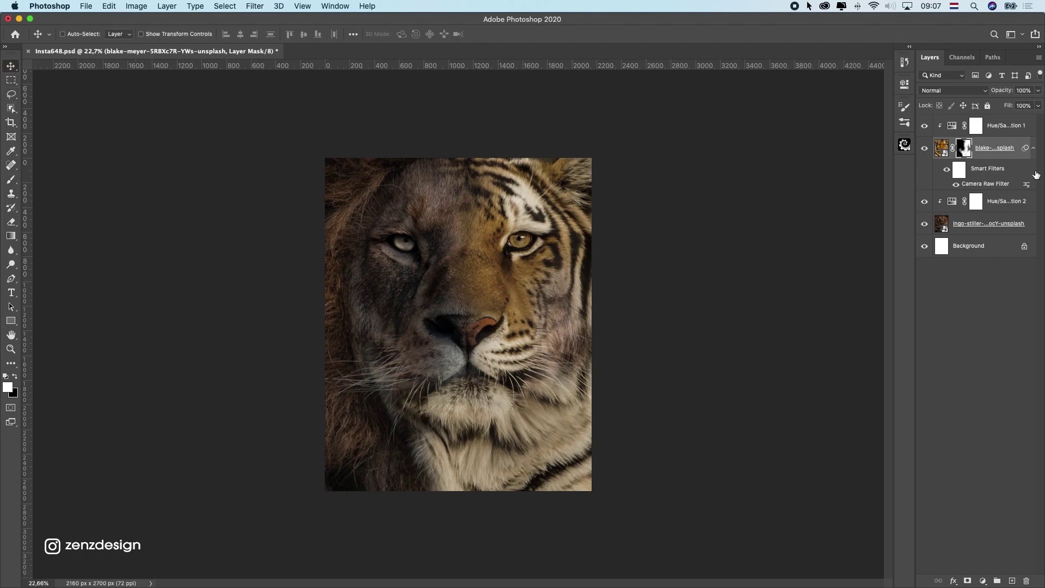
left_click(924, 149)
left_click(924, 149)
left_click(983, 581)
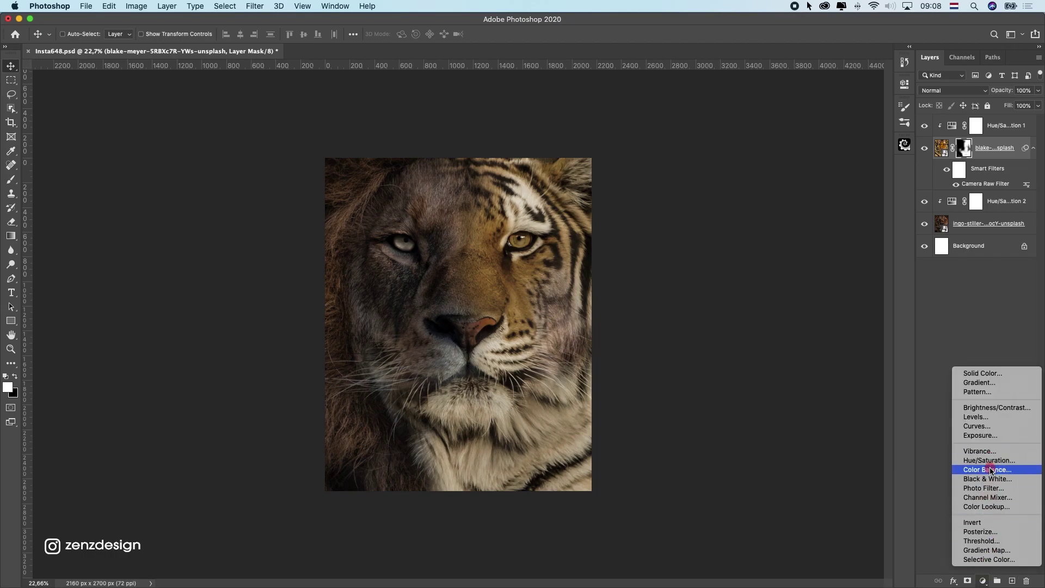
left_click(990, 470)
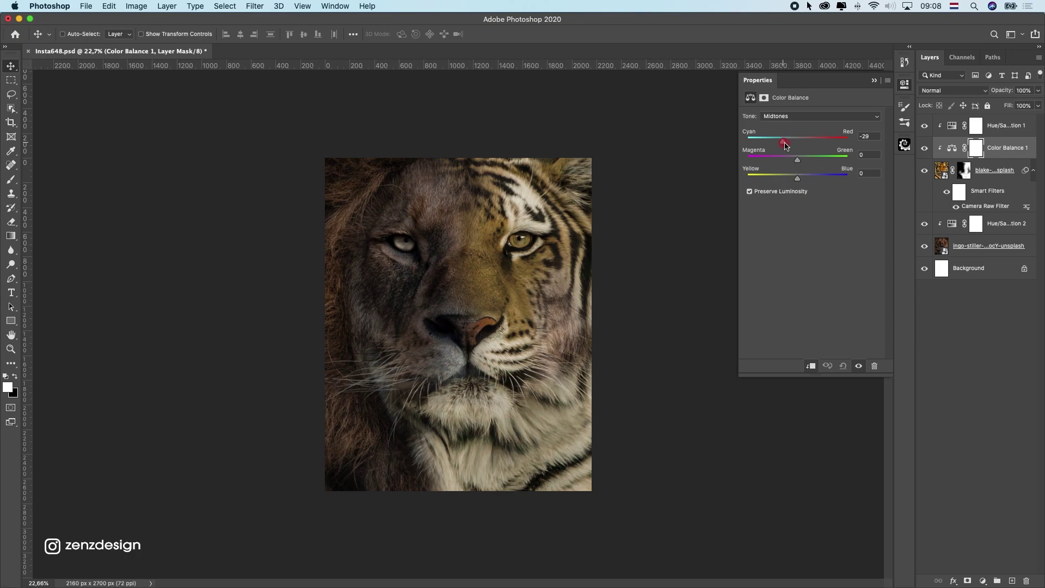
left_click_drag(792, 145, 794, 143)
scroll(438, 290, "down", 5)
scroll(438, 290, "up", 5)
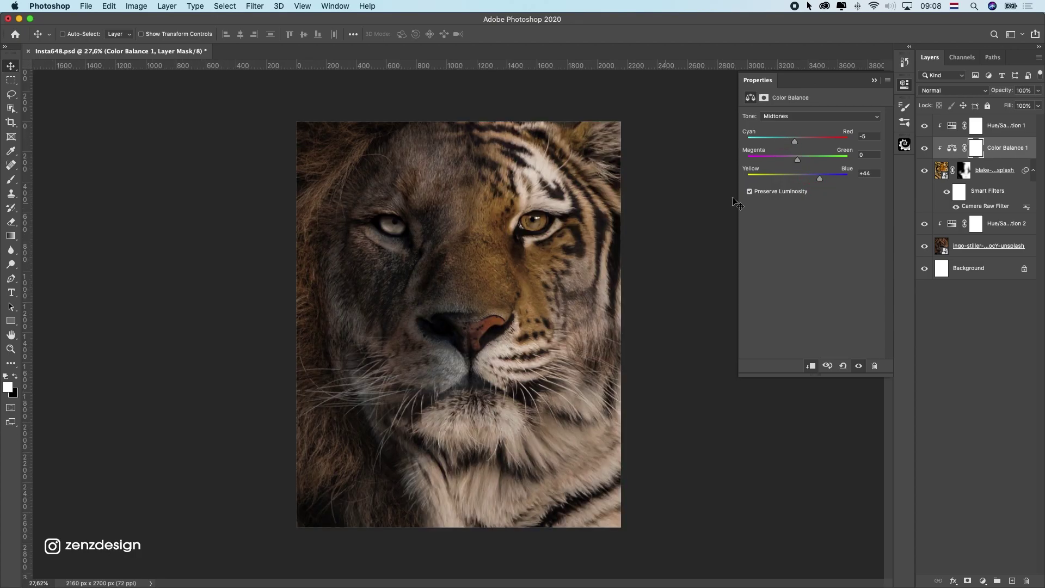
scroll(531, 298, "down", 4)
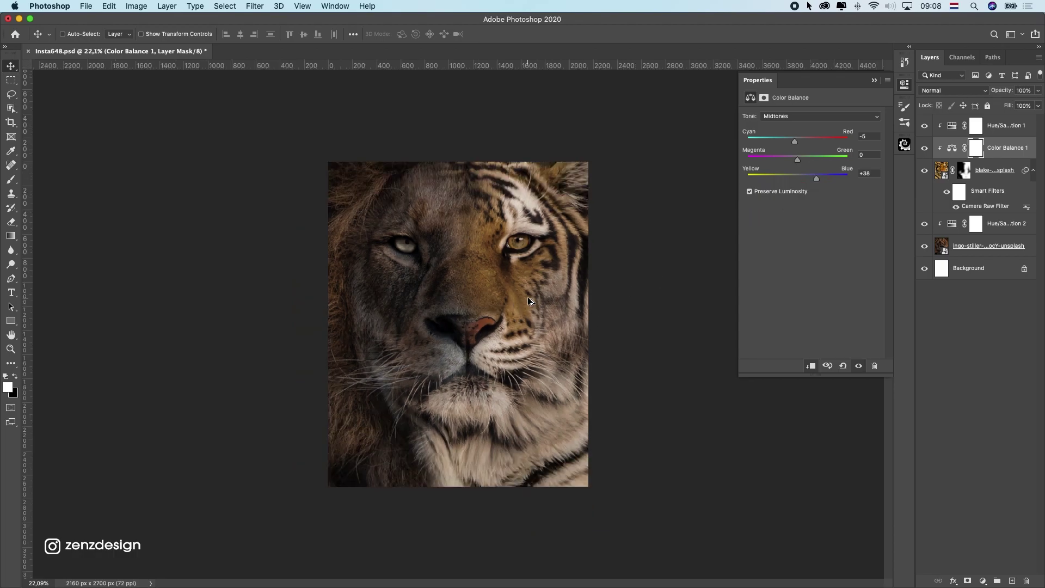
scroll(532, 299, "up", 5)
scroll(474, 295, "down", 1)
scroll(510, 232, "down", 1)
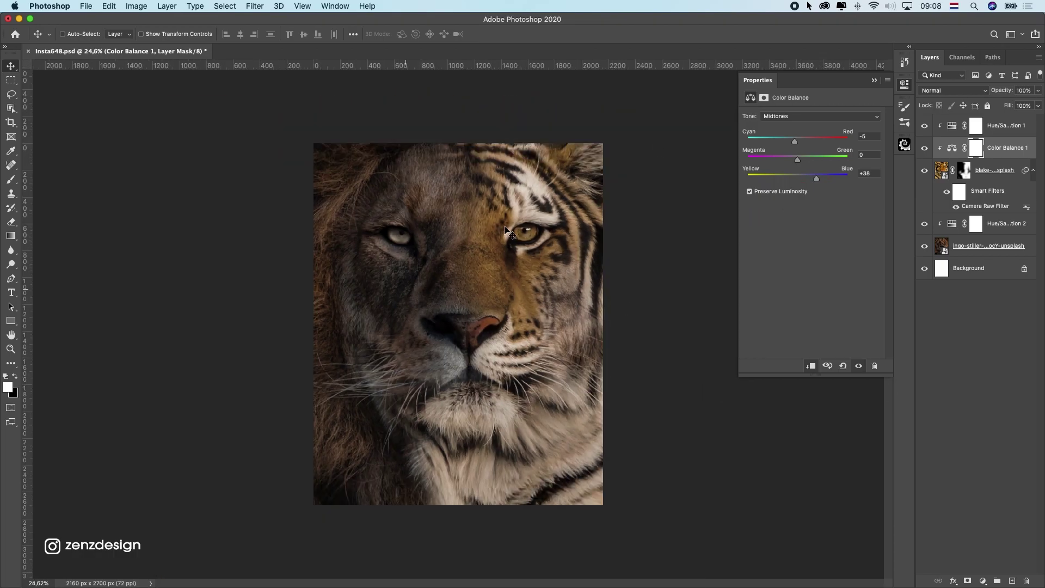
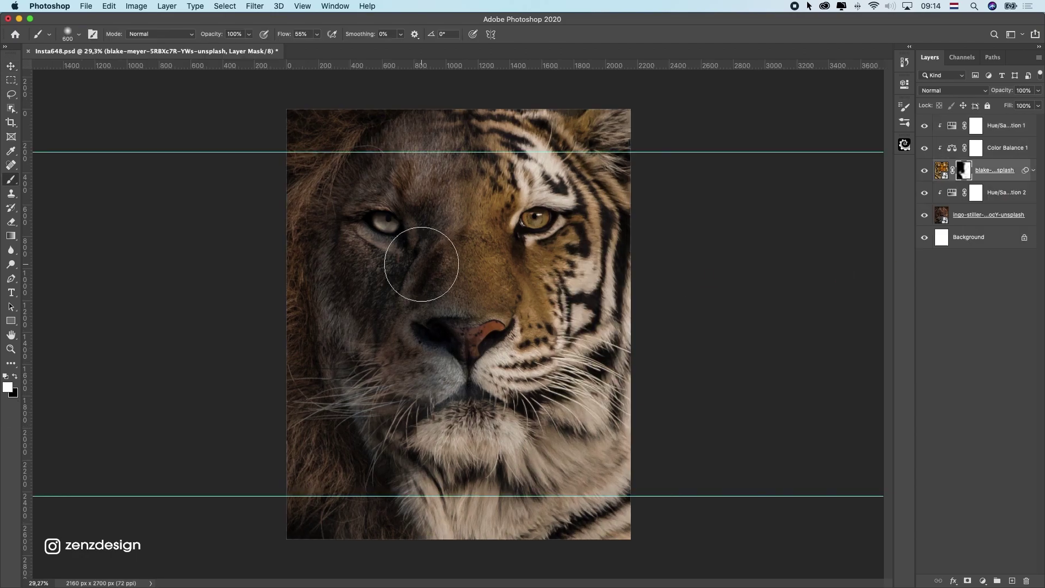
Add a Curves adjustment clipped to the tiger layer and lower the RGB white point's output to 207
left_click(979, 582)
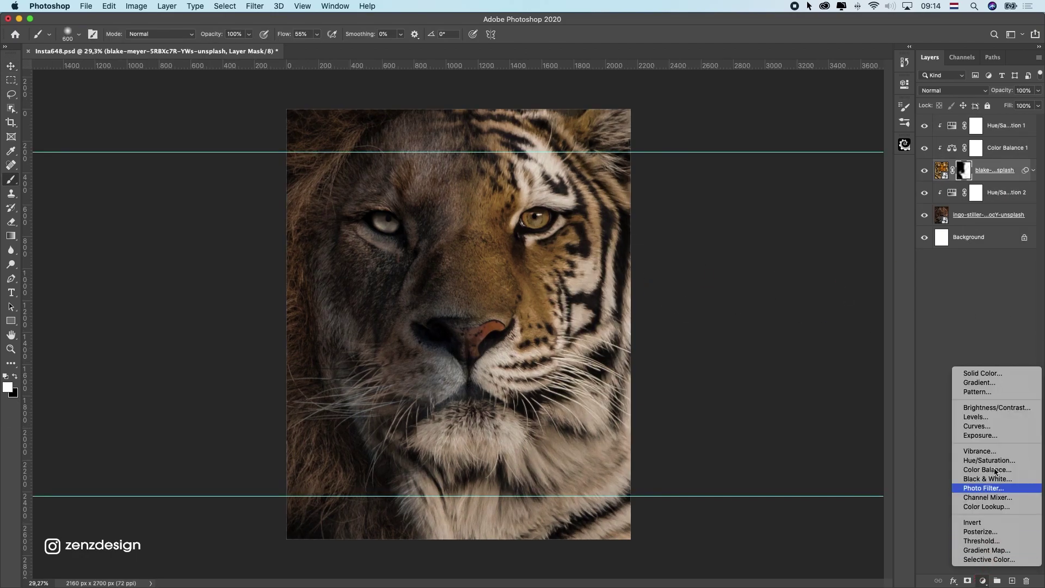
left_click(1000, 427)
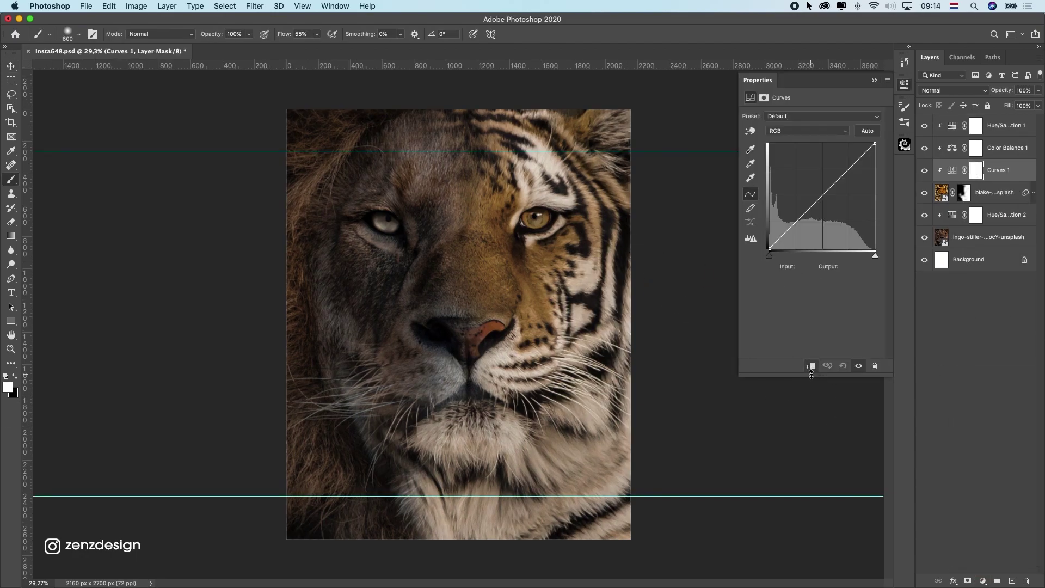
left_click_drag(873, 146, 881, 164)
scroll(506, 303, "down", 10)
scroll(502, 306, "up", 10)
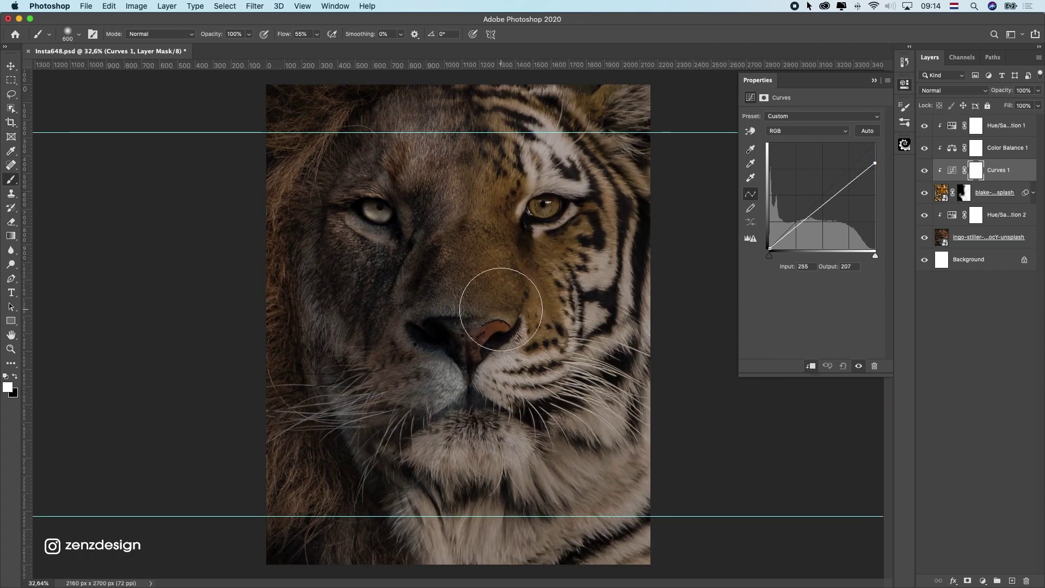
left_click(872, 82)
Group the tiger and lion layers together with all their adjustment layers, leaving out the Background
left_click(1001, 238)
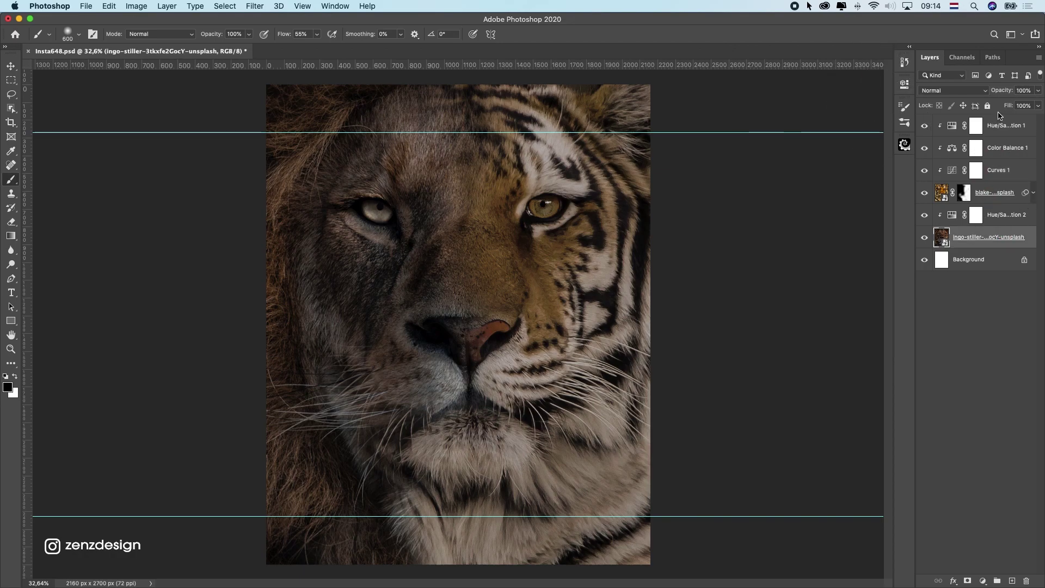
left_click(1002, 123)
left_click(982, 581)
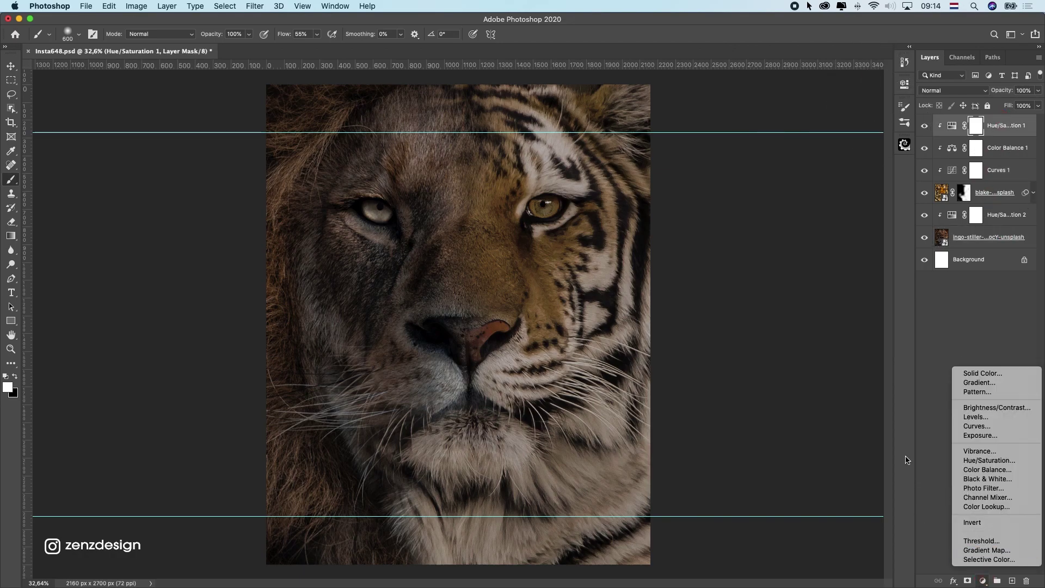
left_click(895, 351)
left_click(993, 247, "shift")
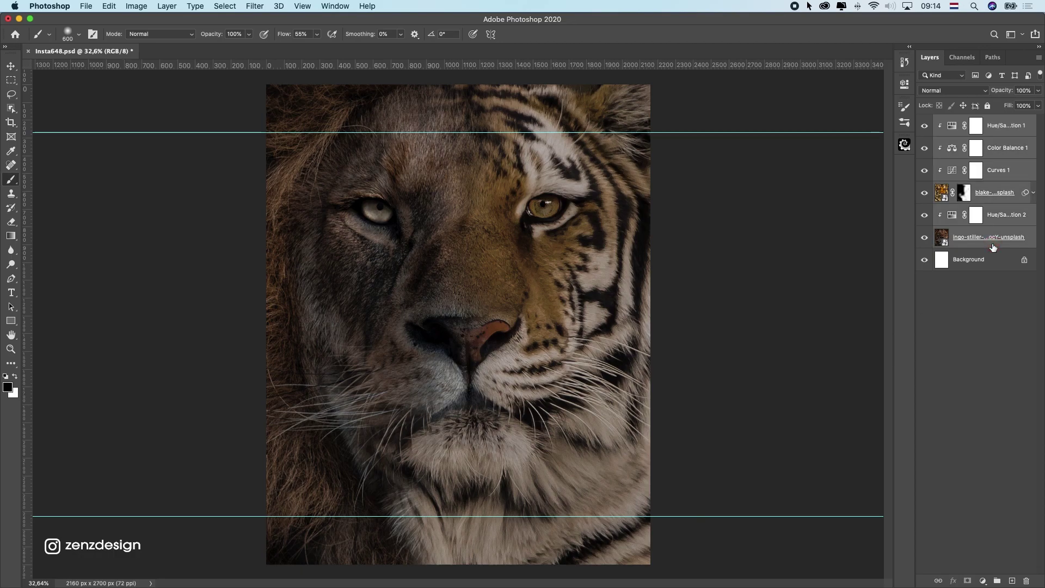
left_click(996, 581)
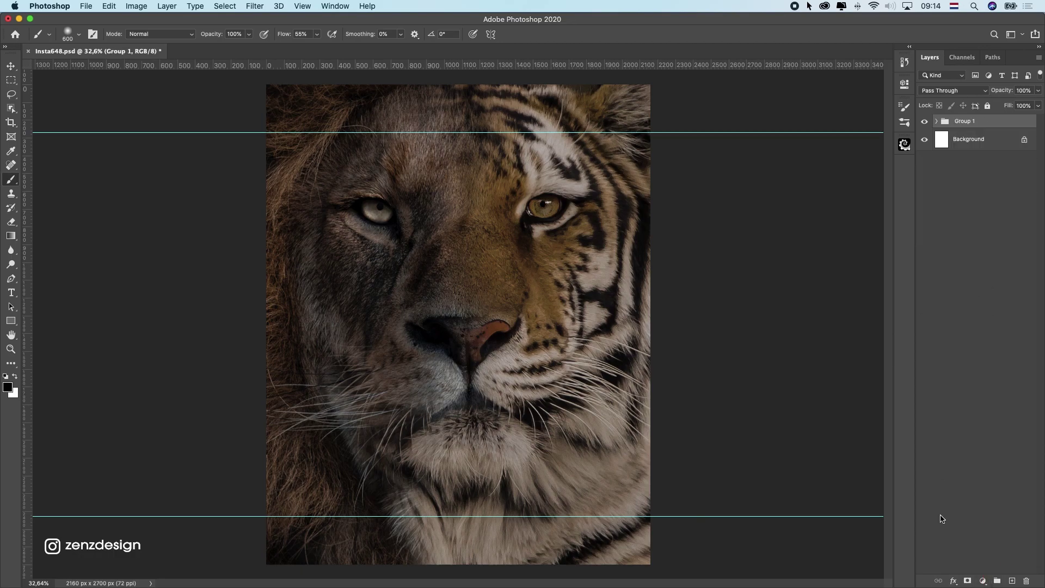
Add a Curves adjustment clipped to the group and lower the RGB white point's output to 139
left_click(988, 584)
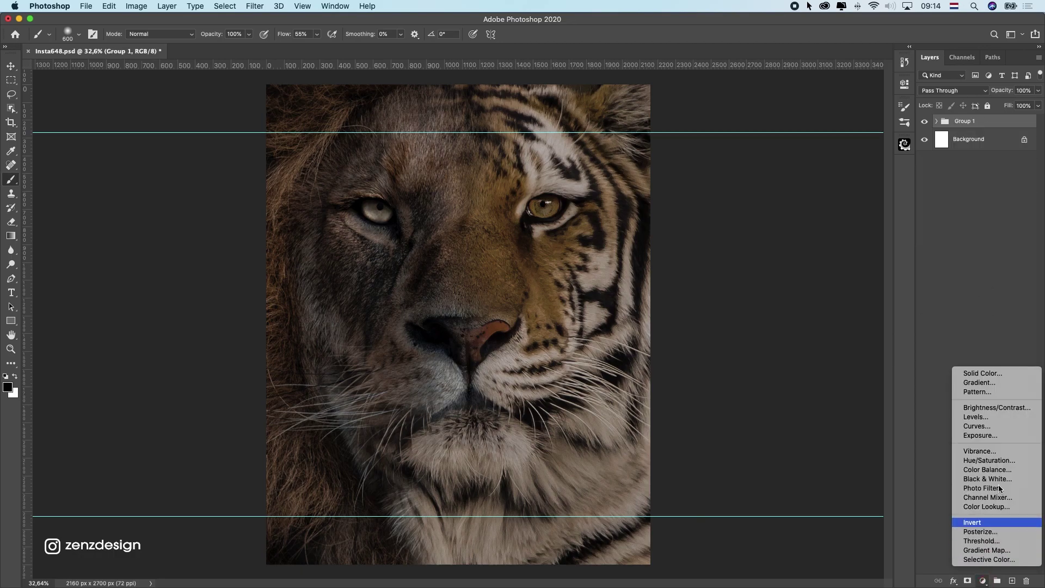
left_click(977, 425)
left_click(810, 365)
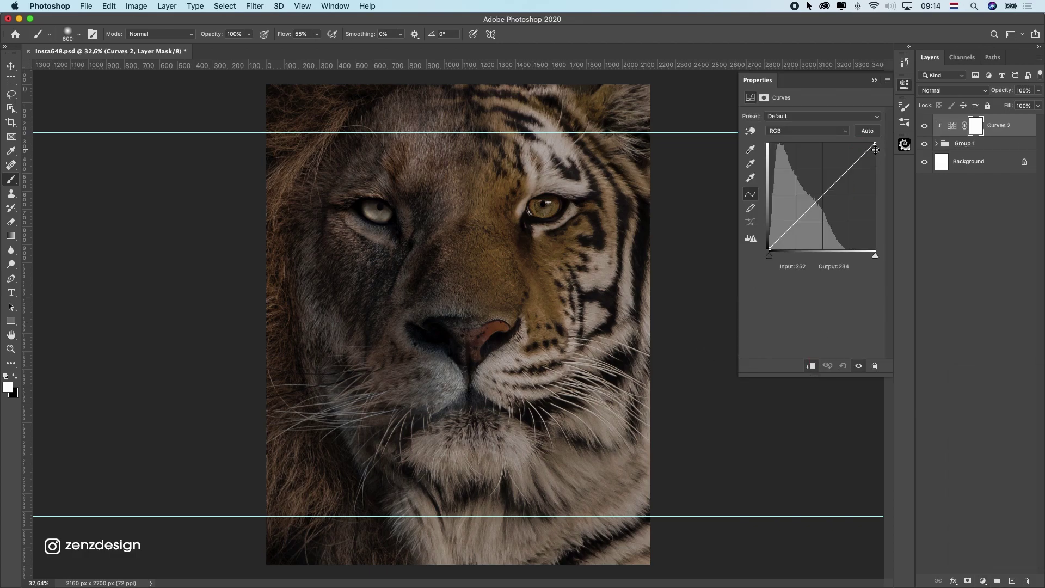
left_click_drag(874, 148, 875, 200)
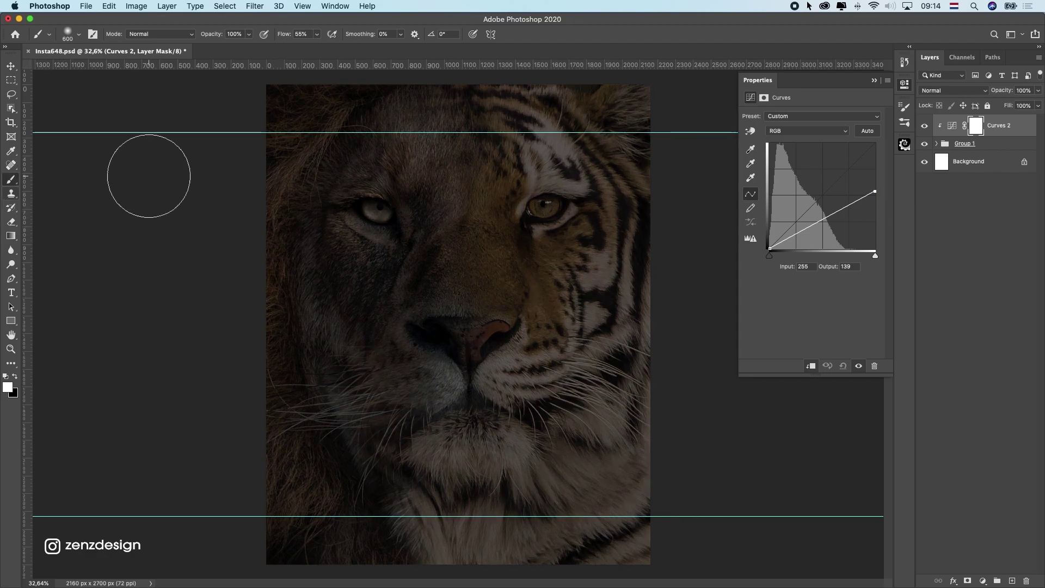
Target the group's Curves mask, undo the trial stroke, and set the 600 px soft round brush's flow to 100%
left_click(974, 126)
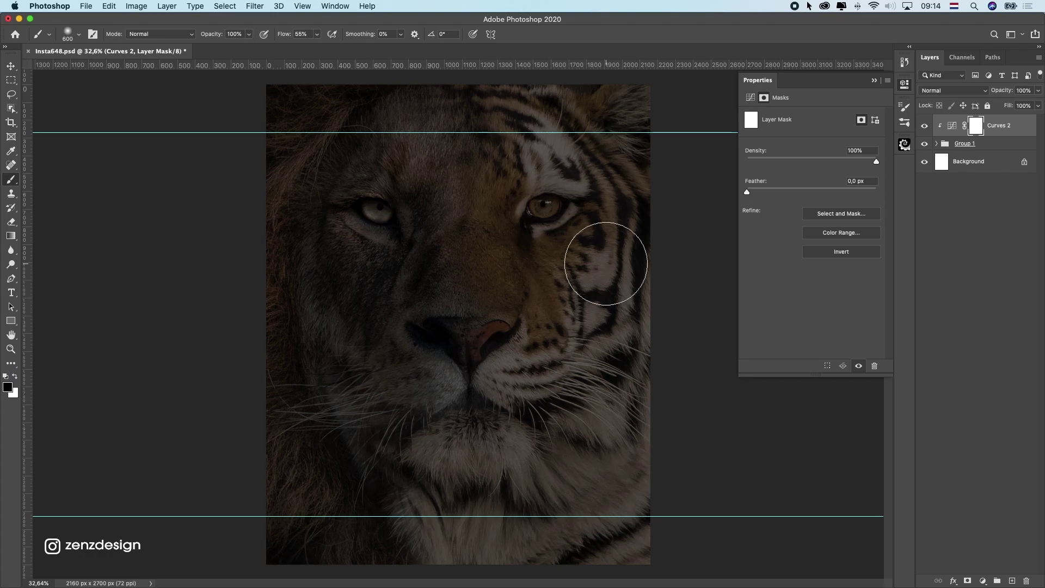
left_click_drag(493, 187, 537, 140)
key("super+z")
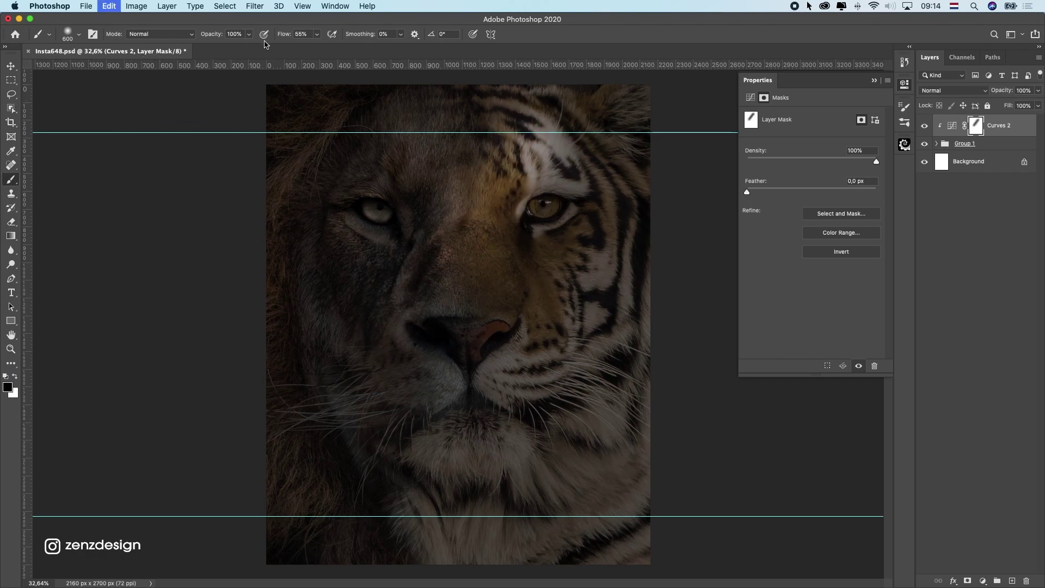
left_click(315, 34)
left_click(71, 31)
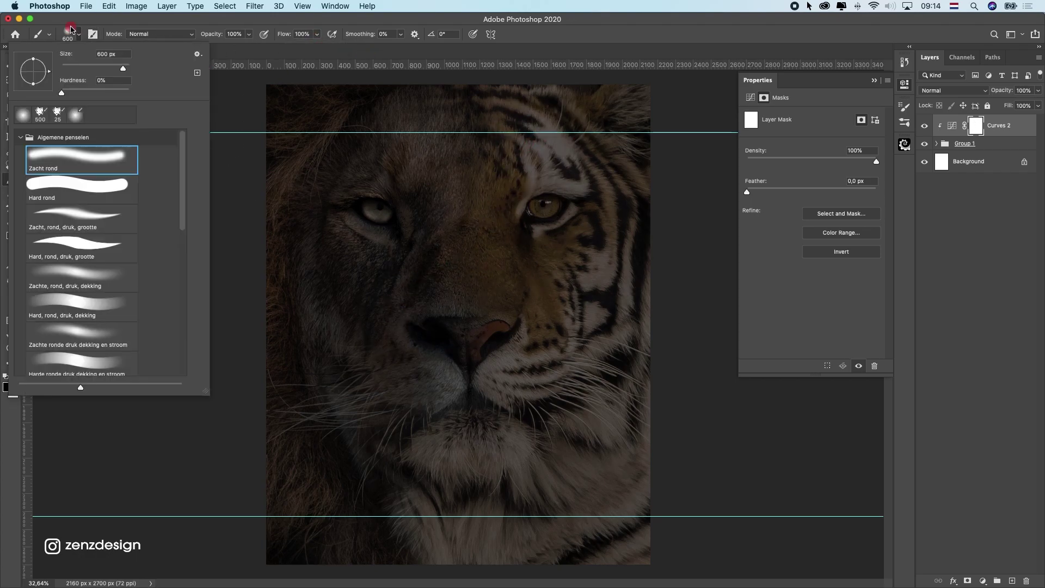
left_click(346, 44)
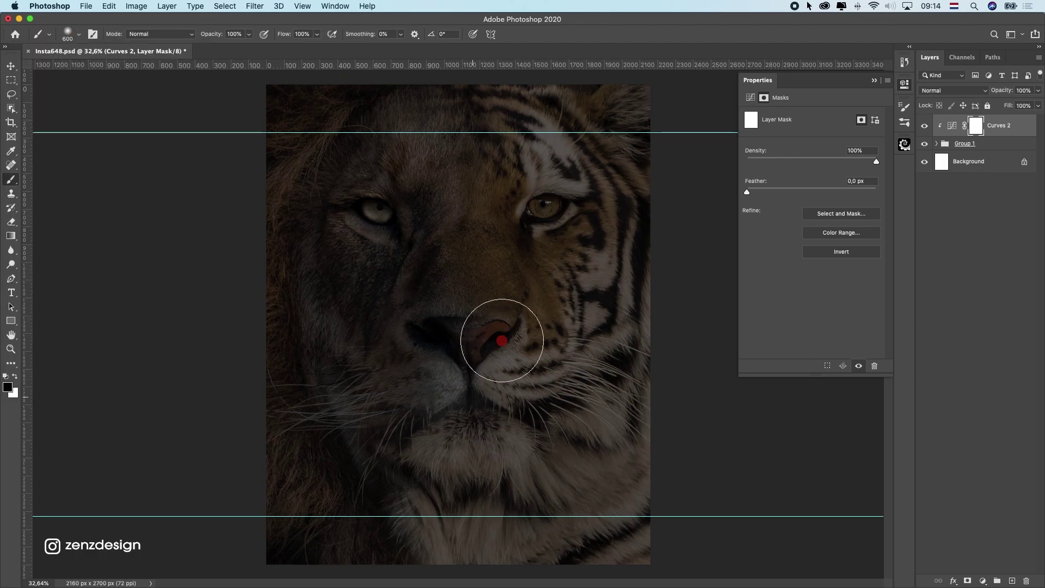
Paint a black diagonal band on the clipped Curves mask, running from the tiger's forehead across the nose down to the lion's cheek and mane
left_click_drag(490, 343, 593, 112)
left_click_drag(391, 337, 604, 51)
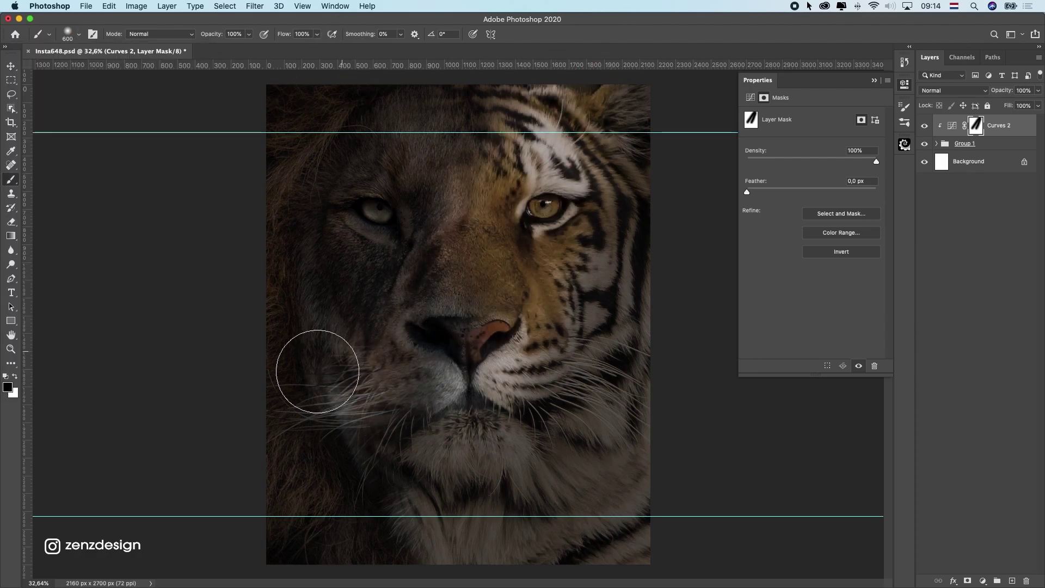
left_click_drag(317, 371, 529, 98)
left_click_drag(384, 299, 459, 172)
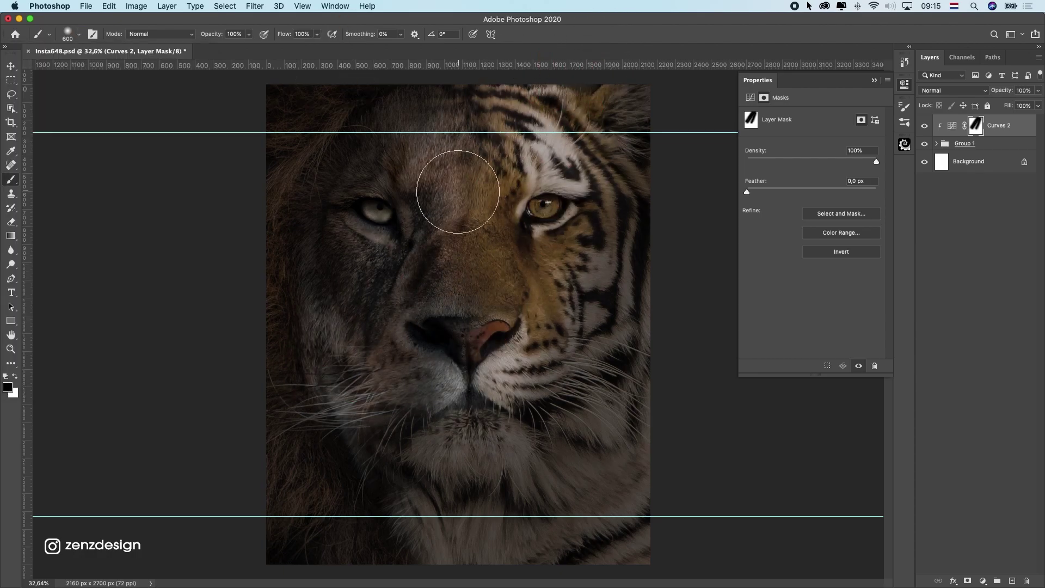
left_click_drag(403, 419, 419, 470)
mouse_move(338, 540)
left_mouse_down()
mouse_move(569, 140)
mouse_move(625, 75)
left_mouse_up()
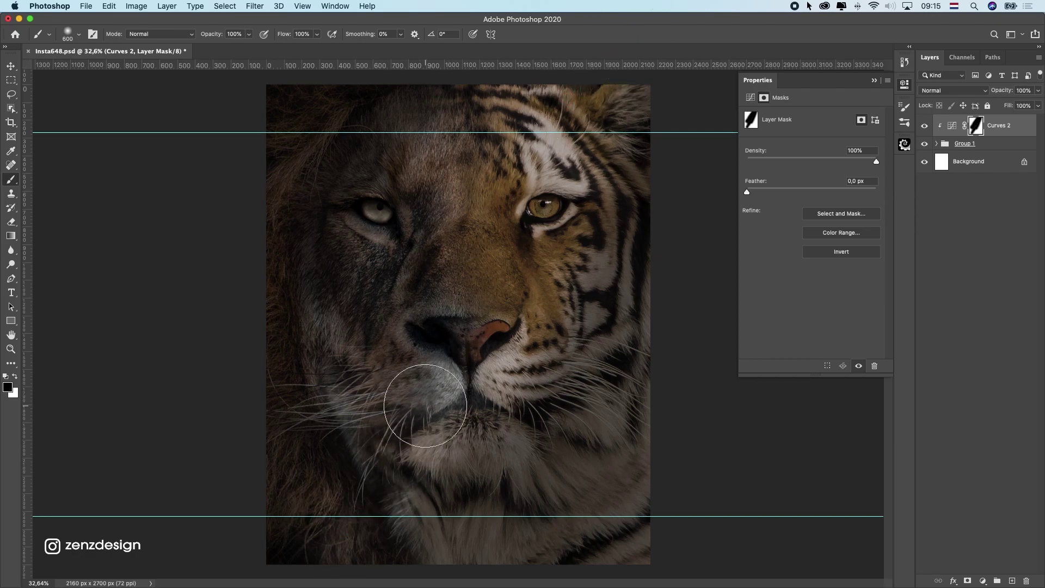
left_click_drag(363, 470, 562, 128)
left_click_drag(271, 490, 290, 443)
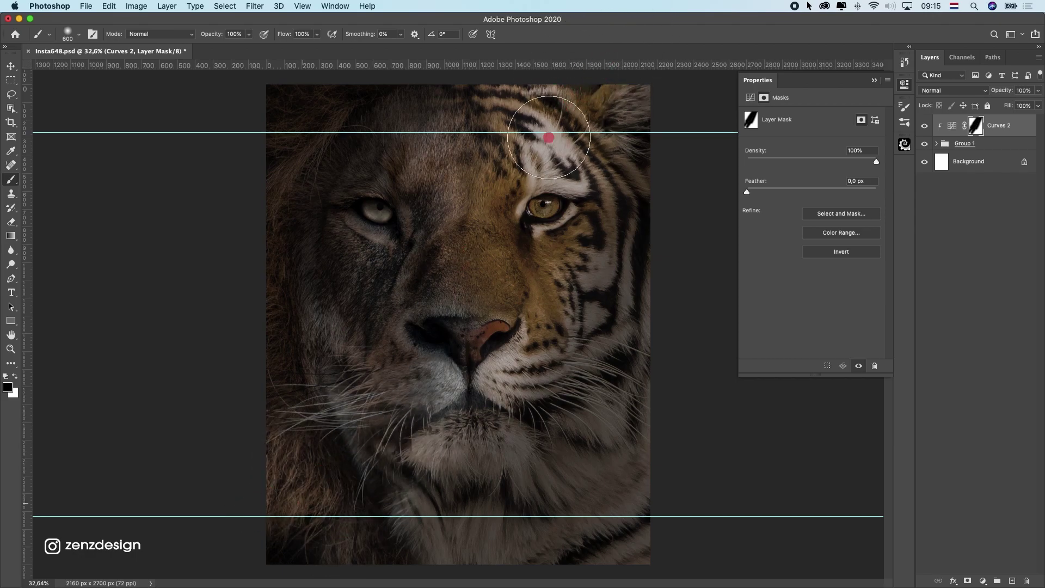
Add a Curves adjustment on top, lower its RGB midtones to input 131, output 100, and pull the white point slightly inward
left_click(982, 580)
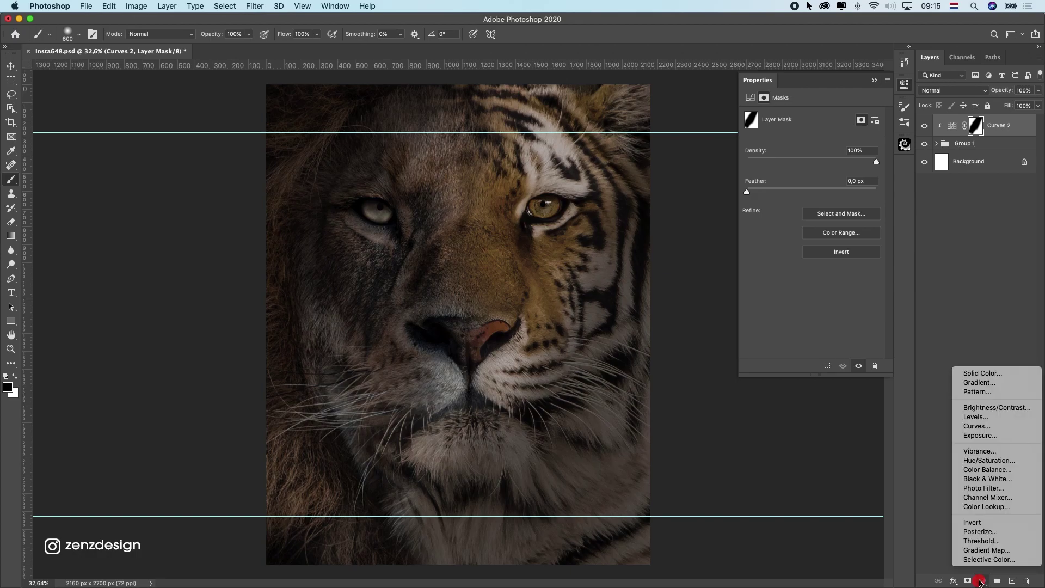
left_click(1000, 426)
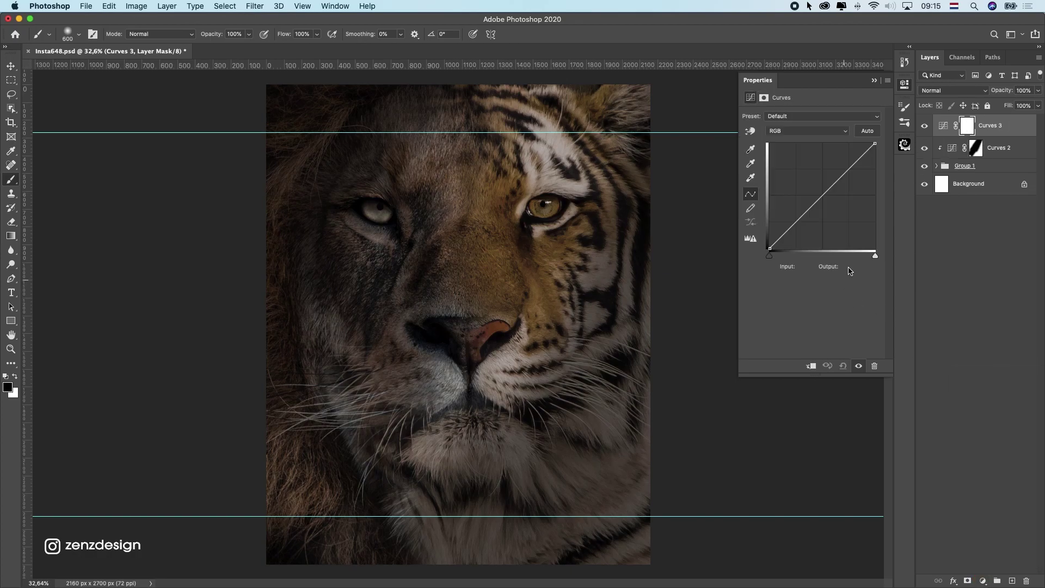
mouse_move(824, 194)
left_mouse_down()
mouse_move(823, 210)
mouse_move(810, 212)
mouse_move(831, 222)
mouse_move(826, 198)
left_mouse_up()
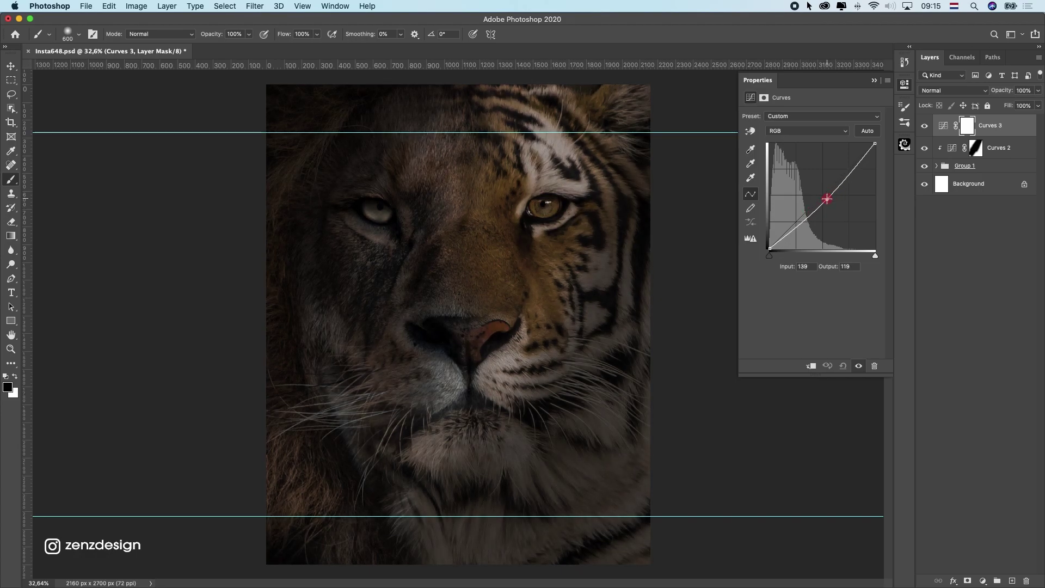
mouse_move(869, 142)
left_mouse_down()
mouse_move(848, 140)
mouse_move(871, 144)
left_mouse_up()
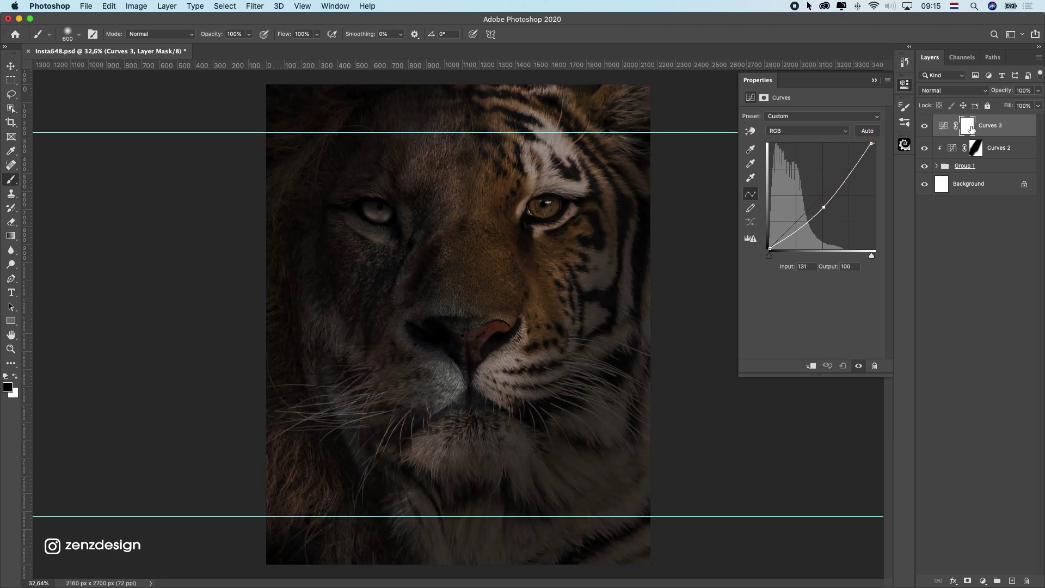
left_click(974, 148)
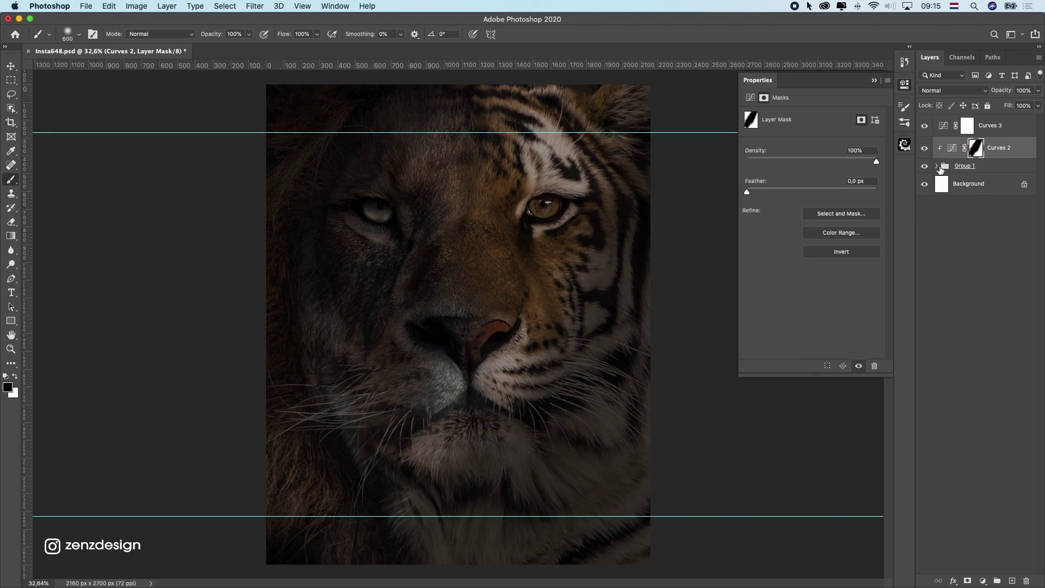
left_click(980, 172)
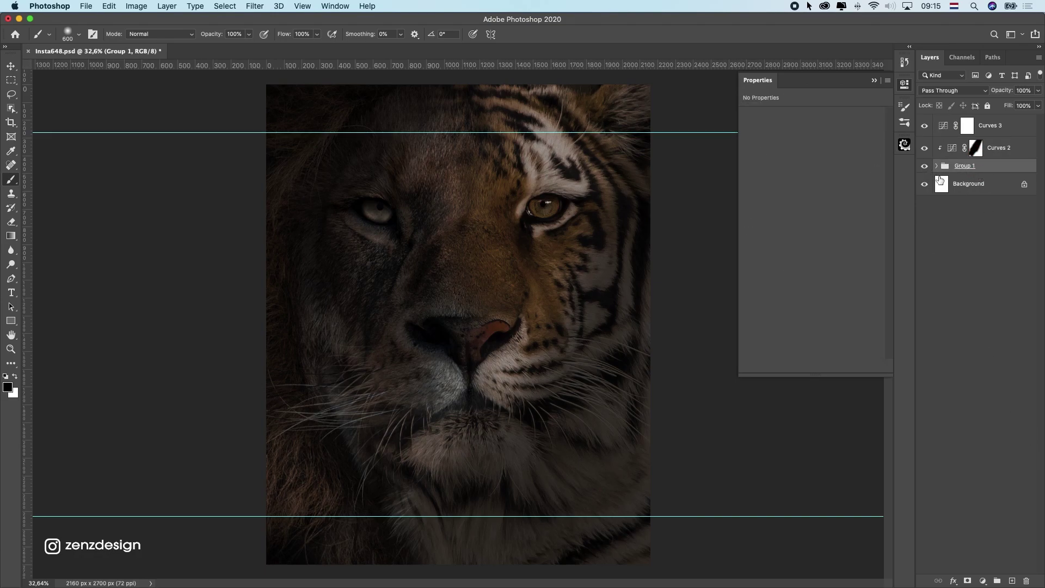
double_click(977, 151)
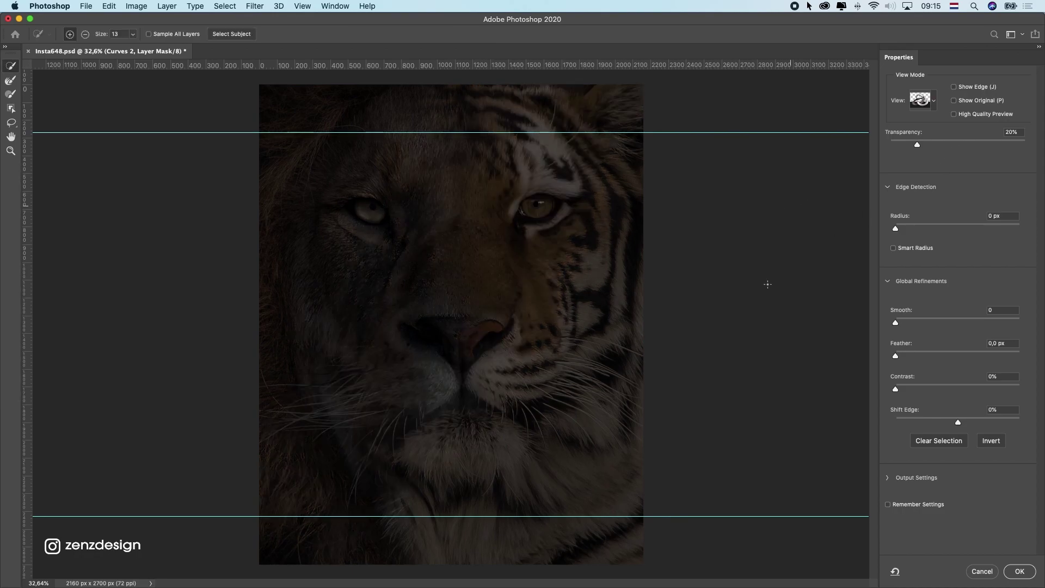
left_click(981, 572)
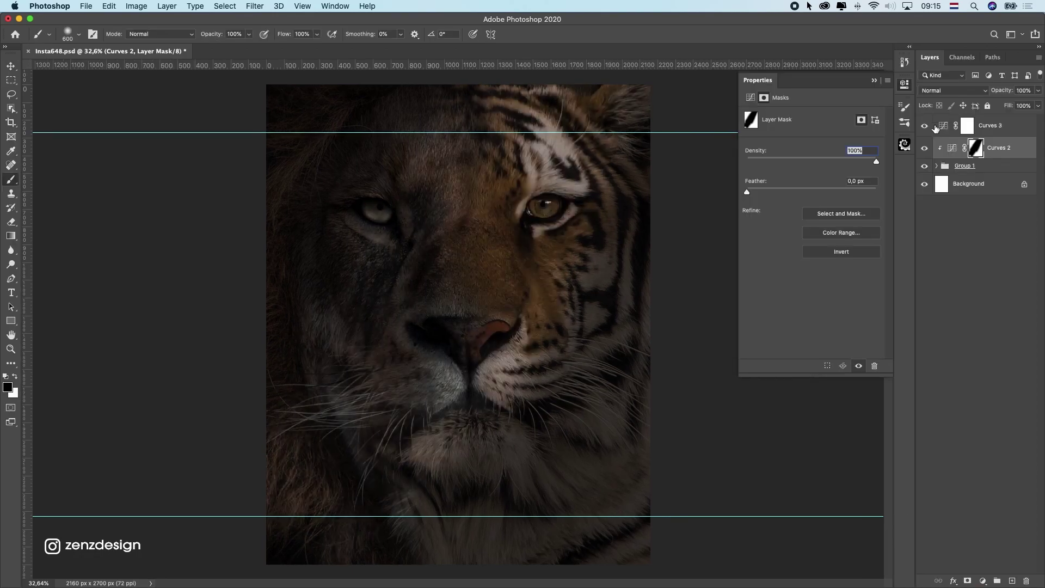
Set the group's clipped Curves white point to output 172 and add a midtone point at input 106, output 63
left_click(951, 151)
left_click_drag(874, 194, 876, 178)
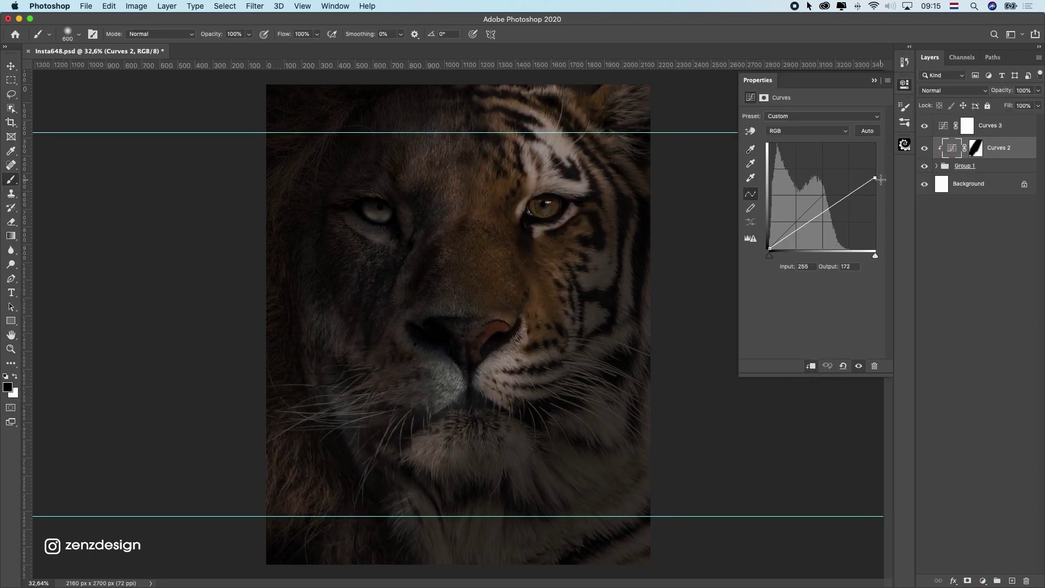
mouse_move(811, 219)
left_mouse_down()
mouse_move(811, 234)
mouse_move(814, 223)
left_mouse_up()
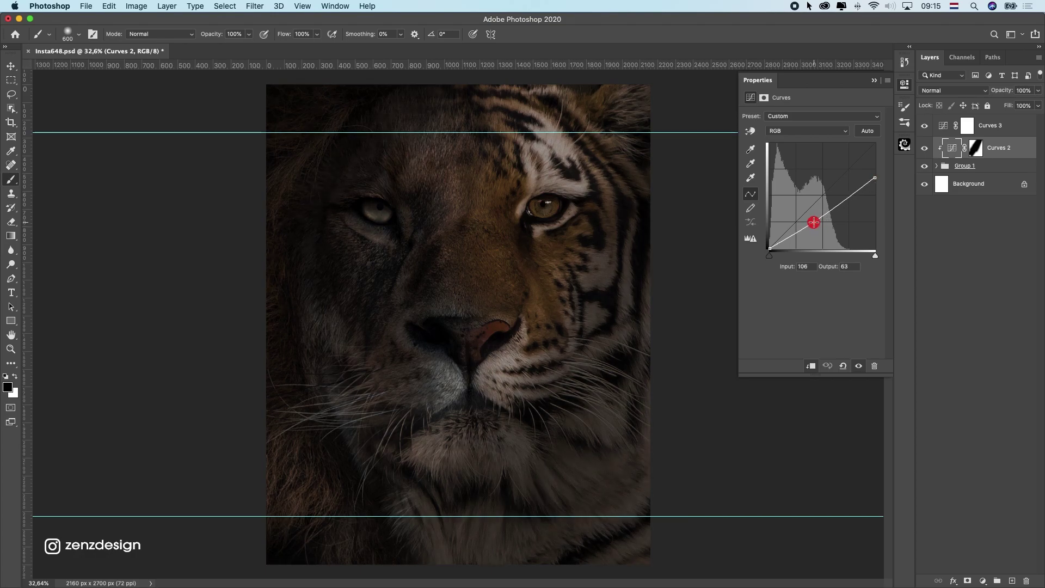
scroll(523, 300, "down", 5)
scroll(524, 298, "up", 3)
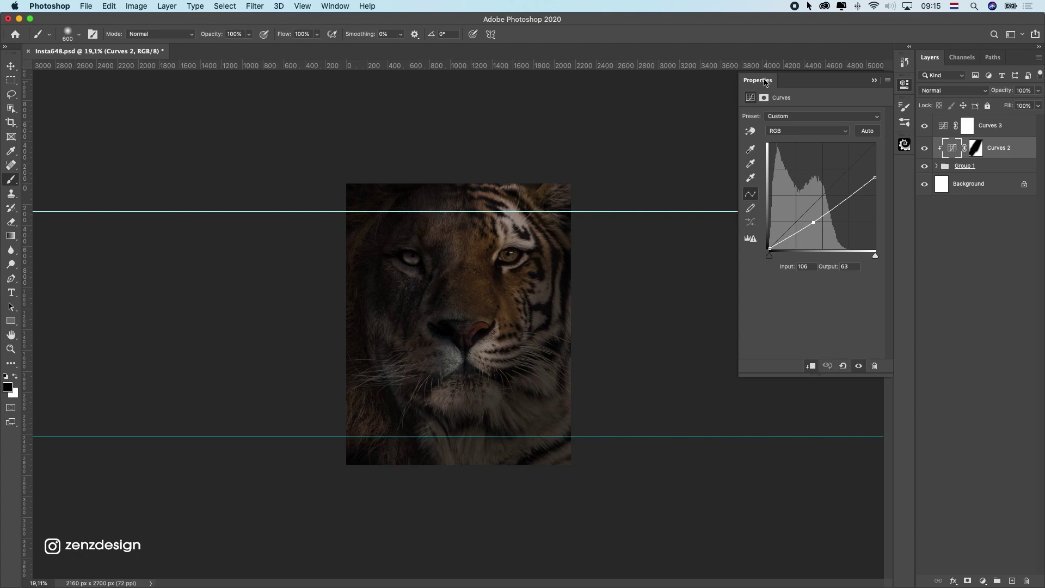
left_click(875, 81)
Add a new layer above the topmost Curves adjustment and fill it with 50% gray
left_click(983, 128)
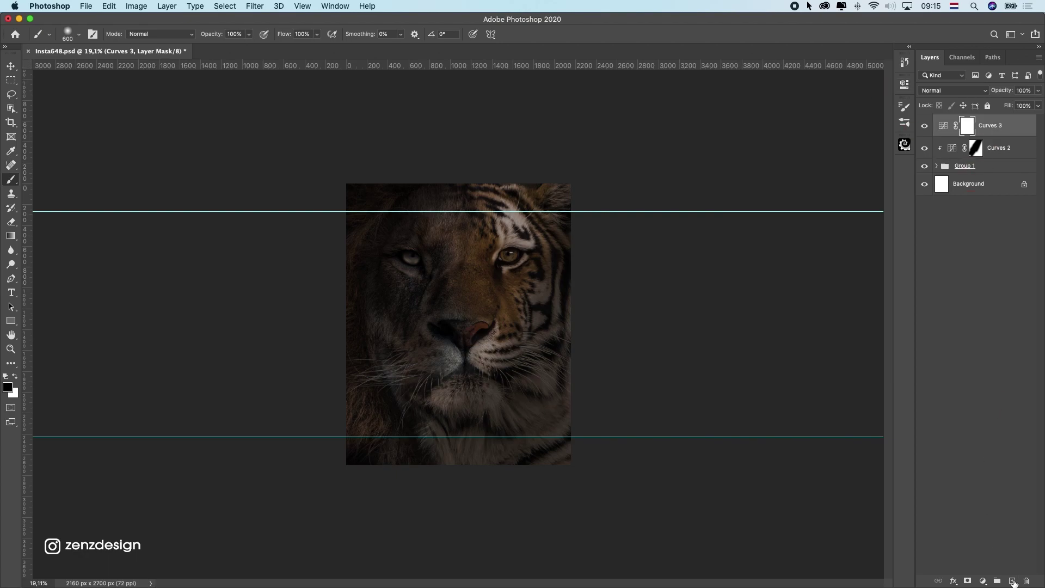
left_click(1012, 581)
left_click(86, 6)
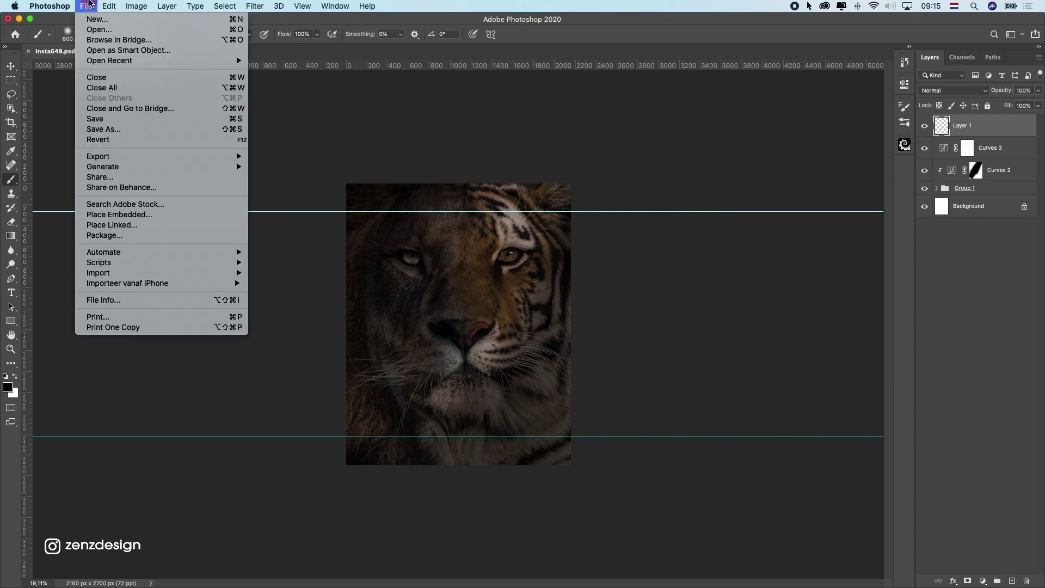
mouse_move(108, 6)
key("Escape")
key("i")
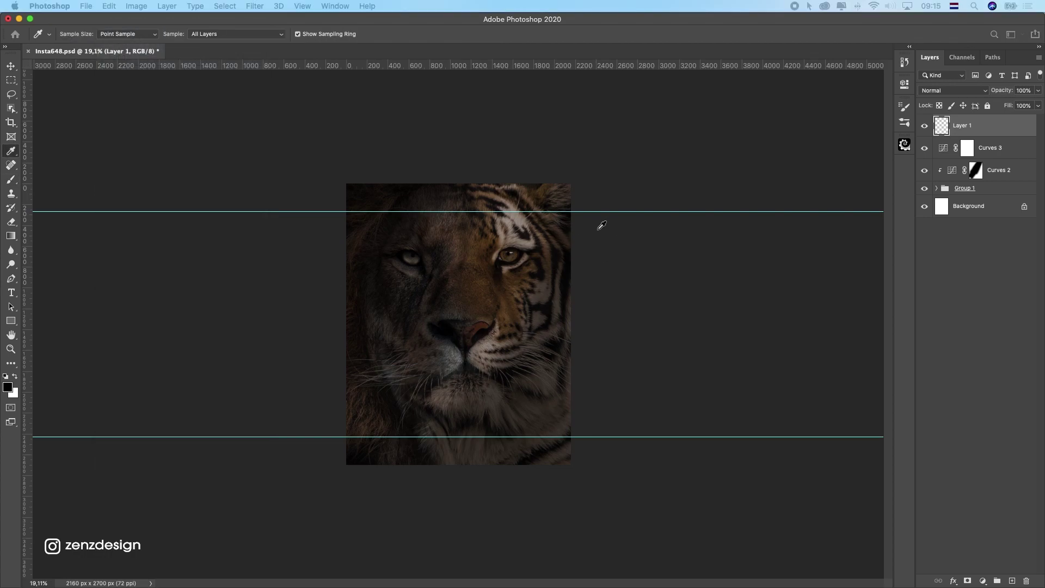
key("shift+BackSpace")
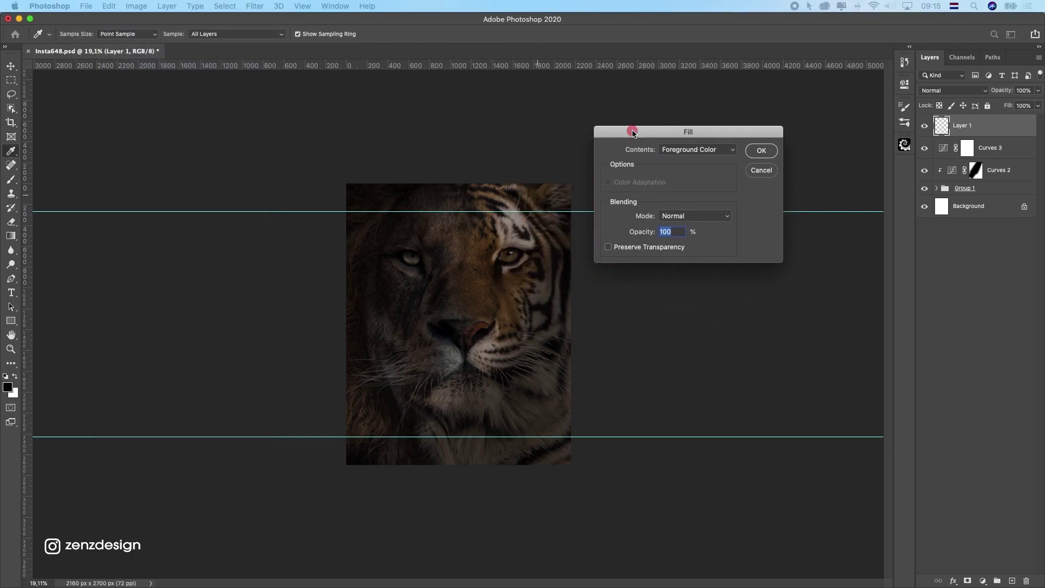
left_click(694, 149)
left_click(679, 226)
left_click(760, 150)
key("b")
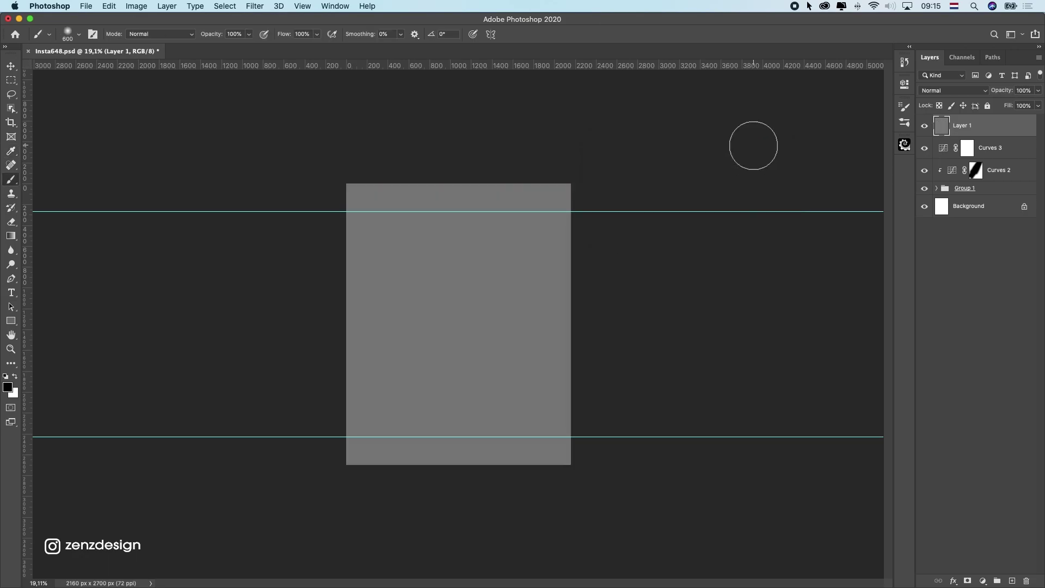
Hide the guides and set the gray layer's blend mode to Overlay
key("super+semicolon")
left_click(940, 91)
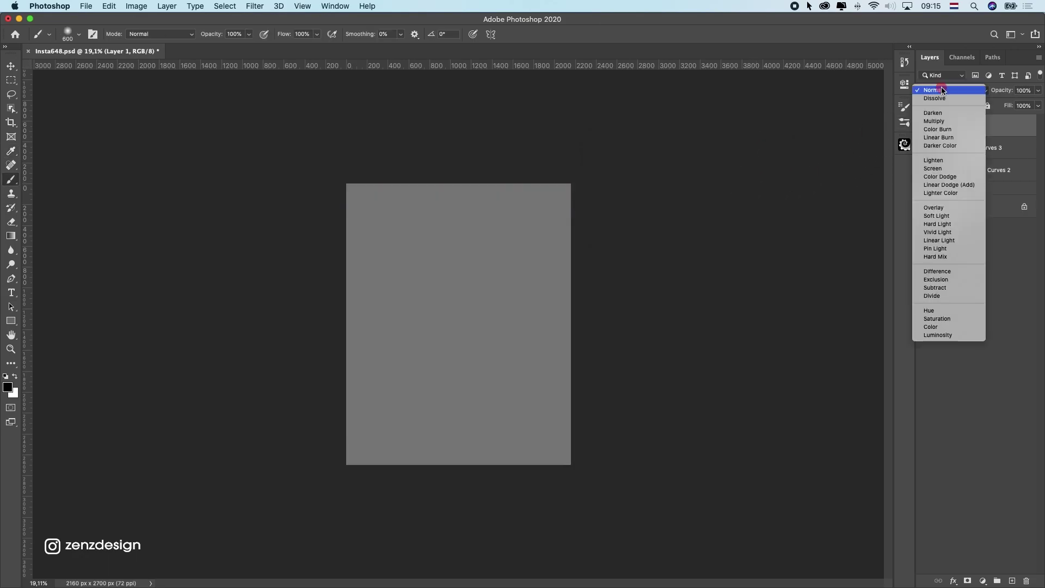
left_click(924, 207)
scroll(415, 301, "up", 1)
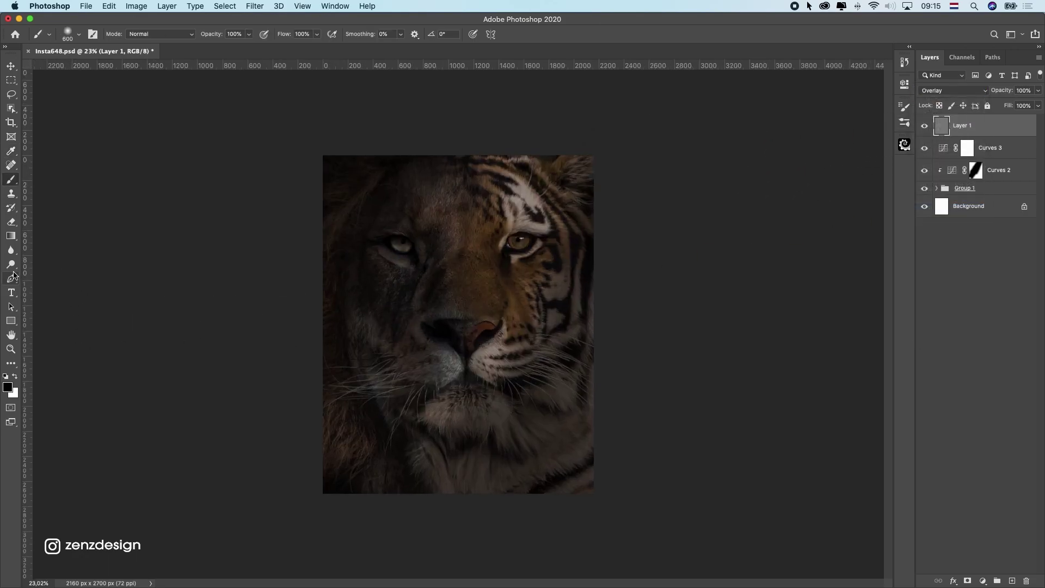
Set the Dodge tool's range to Highlights and lighten both eyes on the gray Overlay layer
mouse_move(11, 265)
left_mouse_down()
mouse_move(44, 264)
mouse_move(60, 277)
mouse_move(63, 266)
left_mouse_up()
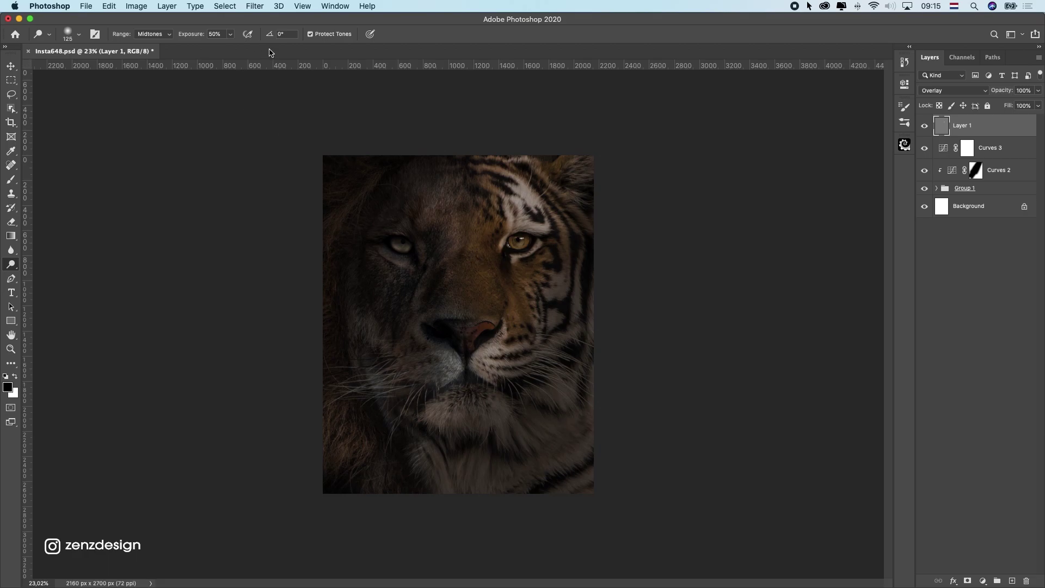
left_click(153, 33)
left_click(153, 44)
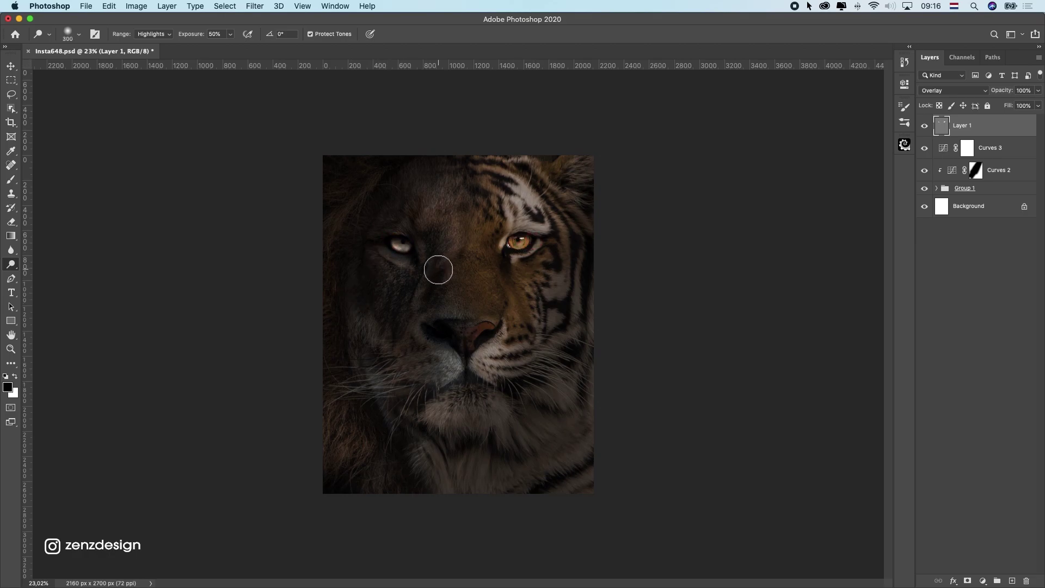
Enlarge the Dodge brush to 600 px and lighten a diagonal band from the tiger's forehead across the nose to the lion's cheek
key("bracketright")
key("bracketright")
key("bracketright")
left_click_drag(469, 265, 574, 90)
mouse_move(497, 210)
left_mouse_down()
mouse_move(291, 439)
mouse_move(553, 115)
left_mouse_up()
key("super+z")
mouse_move(471, 288)
left_mouse_down()
mouse_move(475, 212)
mouse_move(468, 319)
mouse_move(480, 228)
left_mouse_up()
left_click_drag(441, 297, 318, 422)
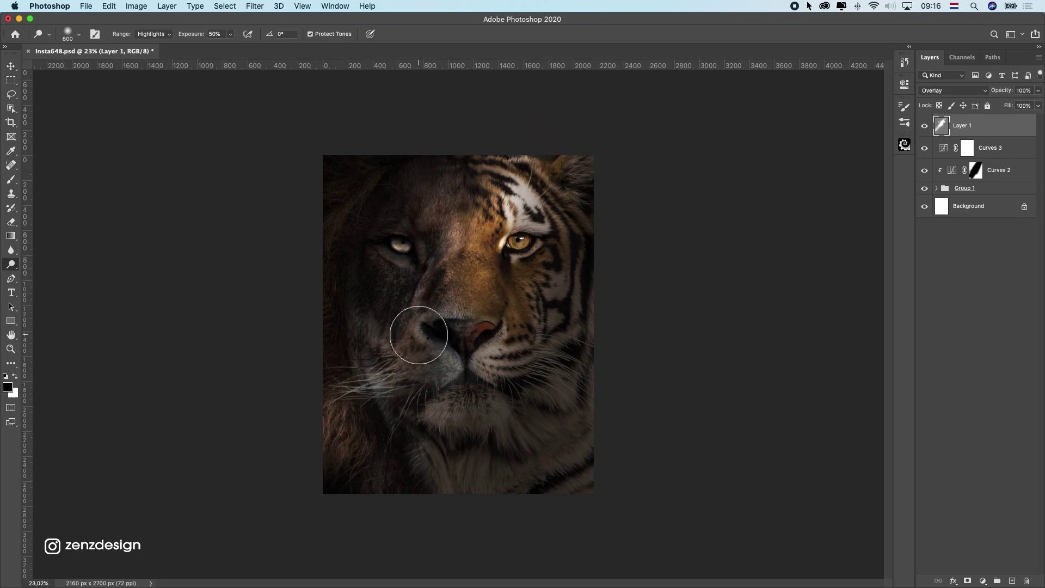
Dodge the chin, neck fur and lion's muzzle along the diagonal light band, undoing the excess strokes
mouse_move(425, 383)
left_mouse_down()
mouse_move(394, 448)
mouse_move(450, 423)
mouse_move(433, 374)
mouse_move(388, 402)
mouse_move(379, 471)
mouse_move(507, 503)
mouse_move(574, 487)
mouse_move(559, 479)
mouse_move(499, 506)
mouse_move(562, 513)
mouse_move(461, 504)
mouse_move(405, 474)
mouse_move(431, 512)
mouse_move(237, 582)
mouse_move(362, 481)
mouse_move(353, 461)
mouse_move(245, 514)
mouse_move(300, 481)
mouse_move(401, 340)
mouse_move(533, 114)
left_mouse_up()
key("super+z")
key("super+z")
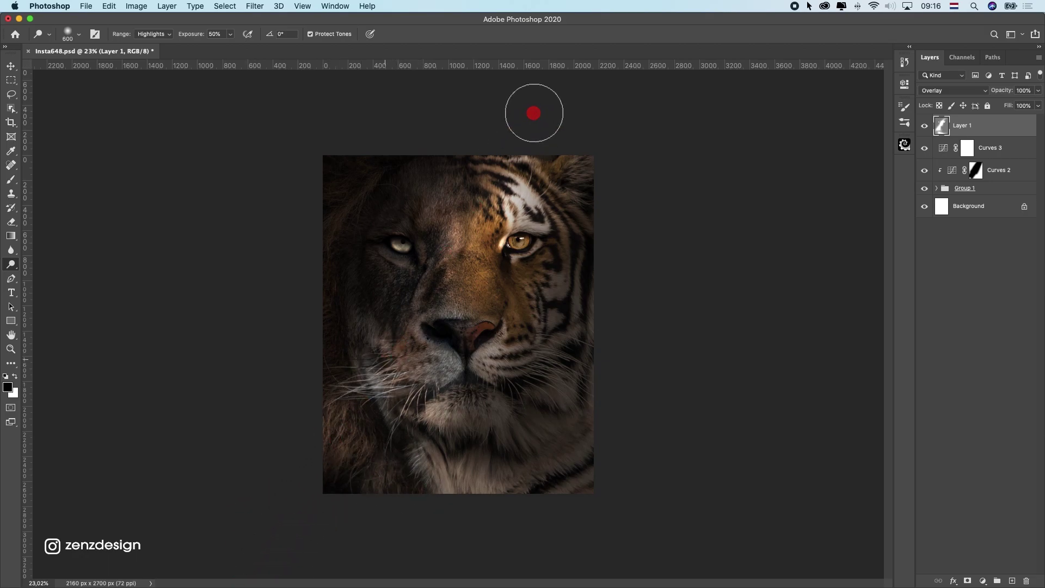
left_click_drag(360, 369, 528, 109)
key("super+z")
key("super+z")
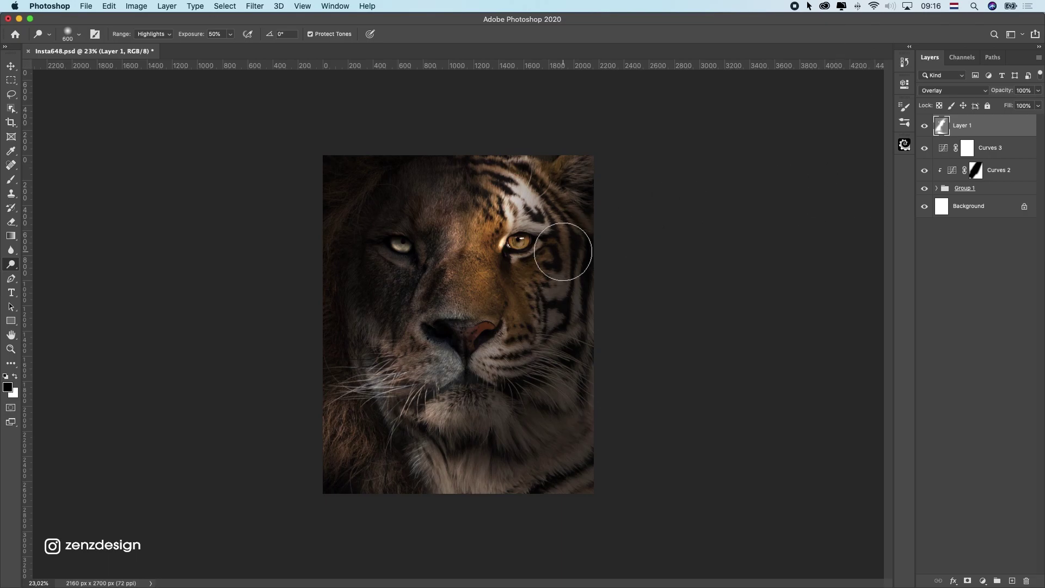
Dodge the tiger's cheek and the lion's side of the face, undoing the unwanted strokes and the trial stroke below the lion's mouth
mouse_move(546, 116)
left_mouse_down()
mouse_move(496, 158)
mouse_move(305, 417)
mouse_move(508, 112)
mouse_move(283, 417)
mouse_move(552, 280)
mouse_move(310, 567)
mouse_move(737, 148)
left_mouse_up()
key("super+z")
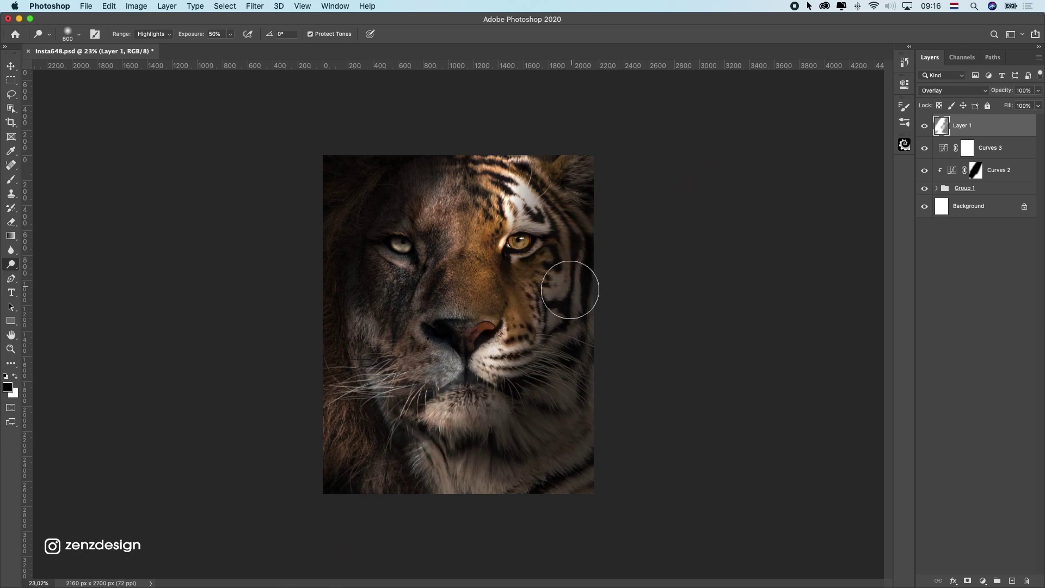
key("super+z")
left_click_drag(538, 314, 345, 526)
scroll(325, 416, "down", 10)
scroll(392, 377, "up", 5)
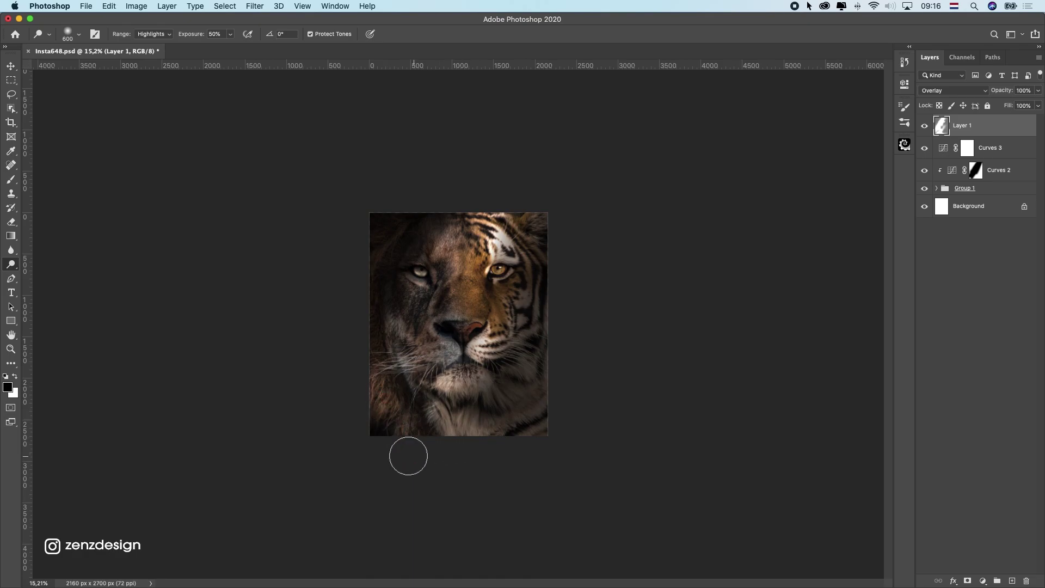
scroll(366, 369, "up", 5)
scroll(327, 354, "down", 5)
scroll(598, 334, "up", 2)
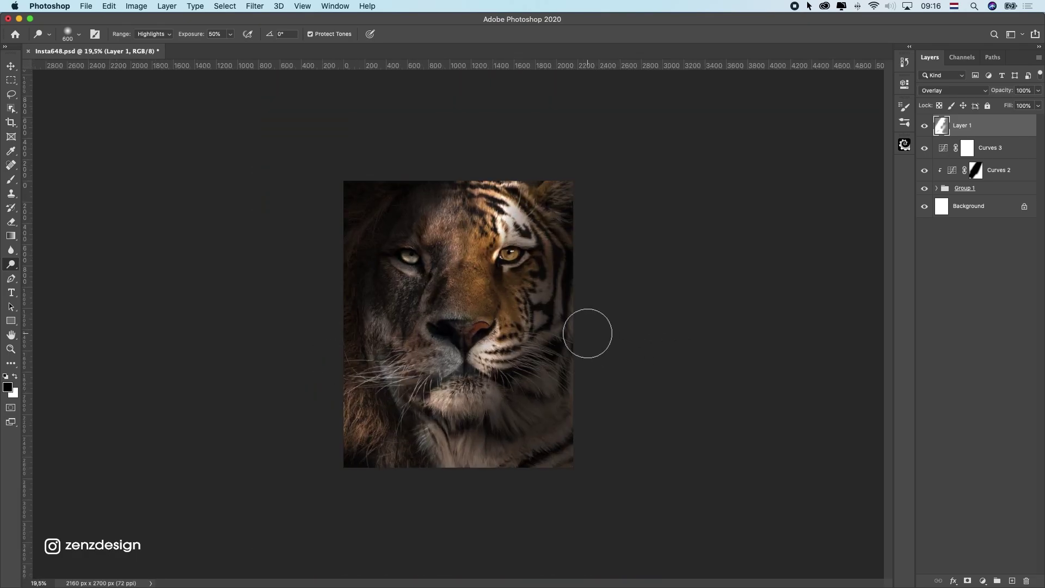
scroll(479, 405, "up", 2)
left_click_drag(432, 430, 411, 437)
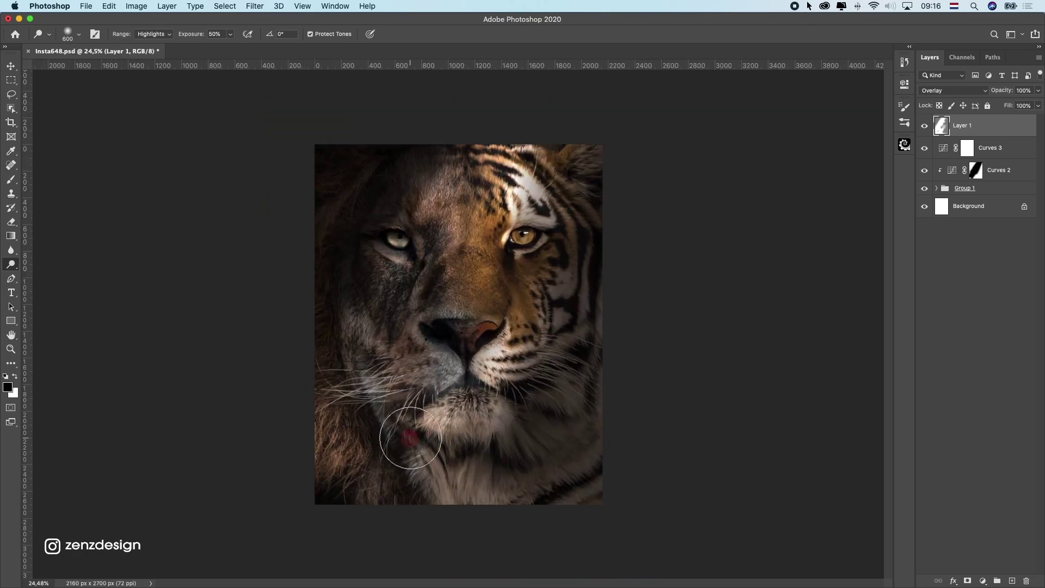
key("super+z")
Add another new layer on top, fill it with 50% gray and blend it in Overlay mode
left_click(1012, 581)
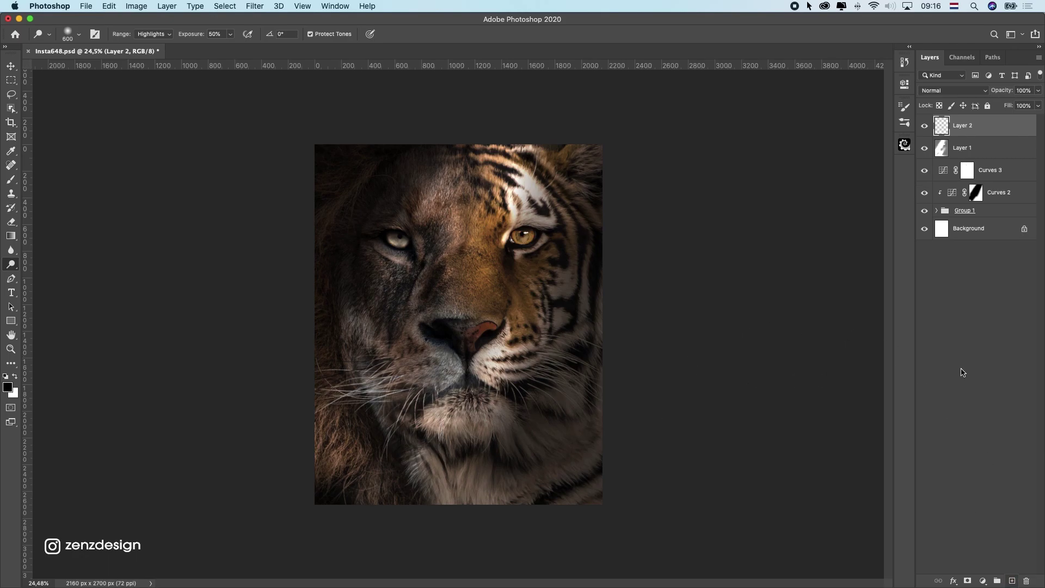
left_click(109, 6)
left_click(160, 182)
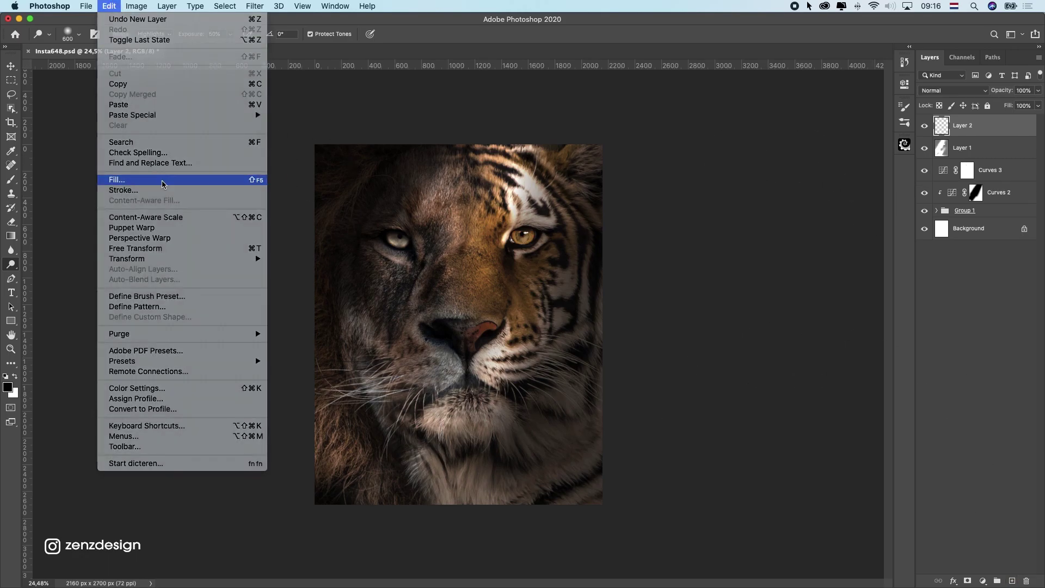
left_click(753, 152)
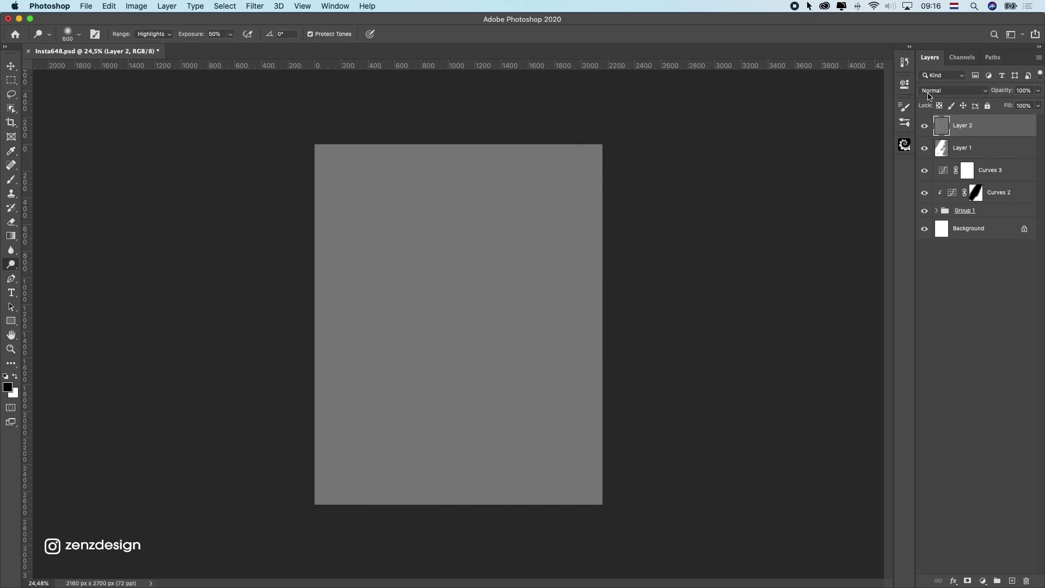
left_click(952, 90)
left_click(934, 207)
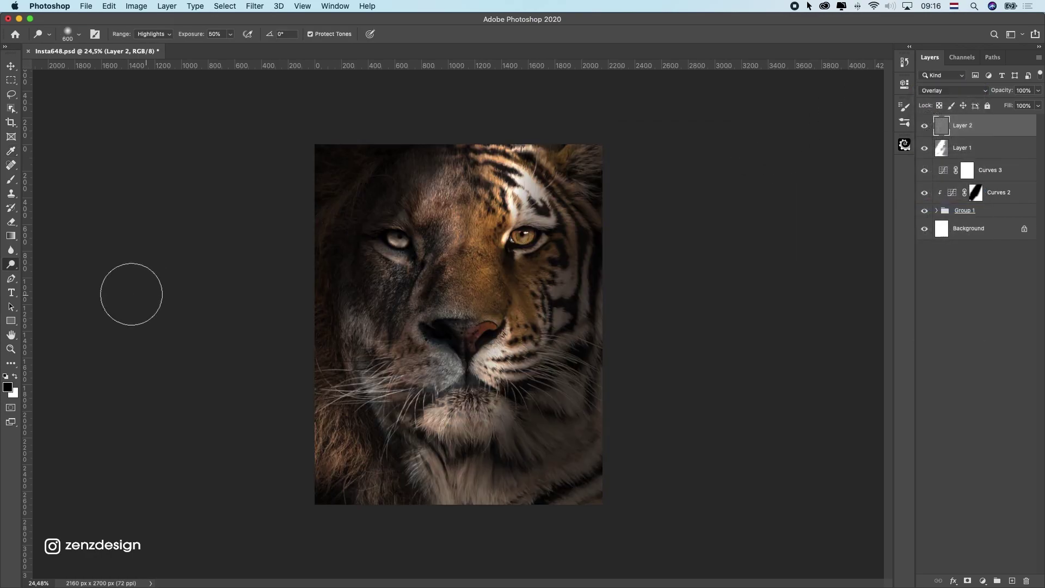
Switch to the Burn tool with Highlights range and 34% exposure, and darken the highlights from the lion's cheek down to the chin
left_click_drag(11, 264, 64, 276)
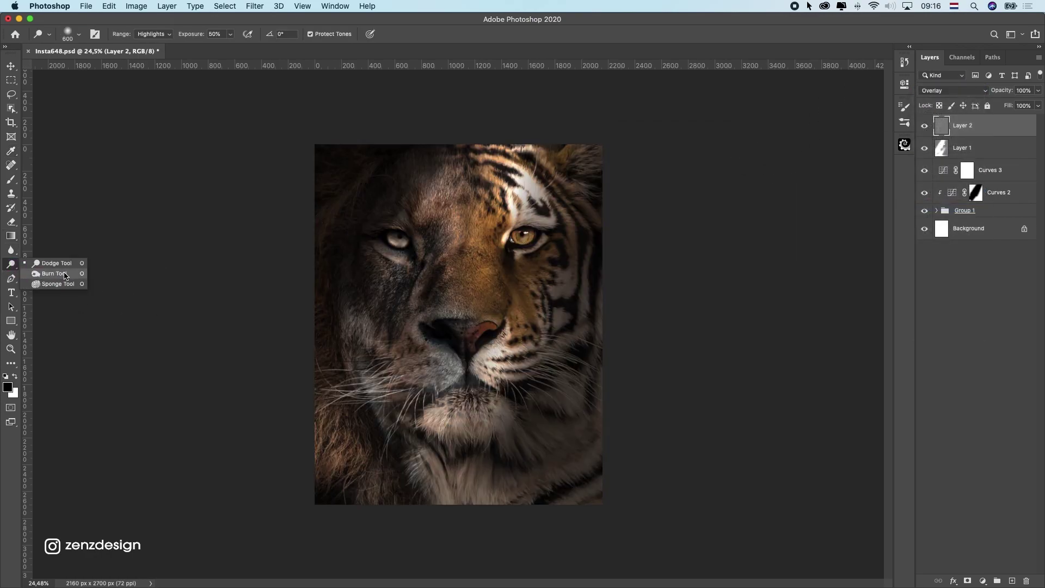
left_click(62, 276)
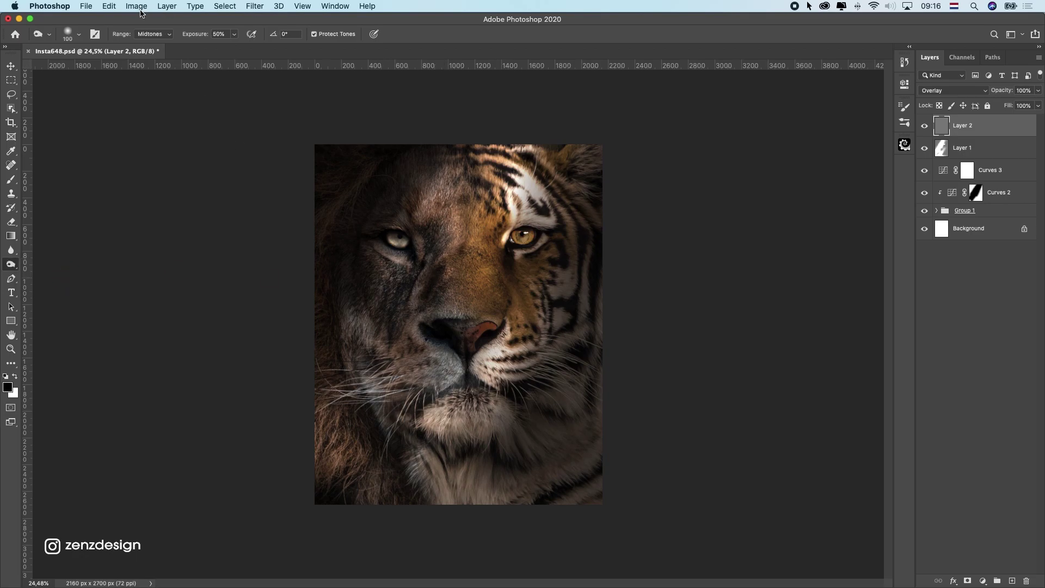
left_click(164, 33)
left_click(161, 41)
left_click(234, 36)
left_click_drag(234, 47, 229, 46)
key("bracketright")
key("bracketright")
key("bracketright")
key("bracketright")
mouse_move(367, 284)
left_mouse_down()
mouse_move(383, 452)
mouse_move(361, 234)
mouse_move(357, 447)
mouse_move(321, 210)
mouse_move(361, 503)
mouse_move(323, 320)
mouse_move(343, 553)
mouse_move(352, 533)
mouse_move(316, 277)
mouse_move(434, 568)
mouse_move(510, 527)
mouse_move(575, 260)
mouse_move(504, 519)
mouse_move(631, 290)
mouse_move(588, 497)
mouse_move(617, 571)
mouse_move(617, 431)
mouse_move(640, 235)
mouse_move(583, 132)
mouse_move(613, 166)
mouse_move(542, 126)
mouse_move(606, 205)
mouse_move(602, 305)
mouse_move(478, 472)
mouse_move(382, 446)
mouse_move(534, 459)
left_mouse_up()
Reduce the Burn brush to 175 px and darken the highlights up to the forehead at the top of the portrait
key("bracketleft")
key("bracketleft")
key("bracketleft")
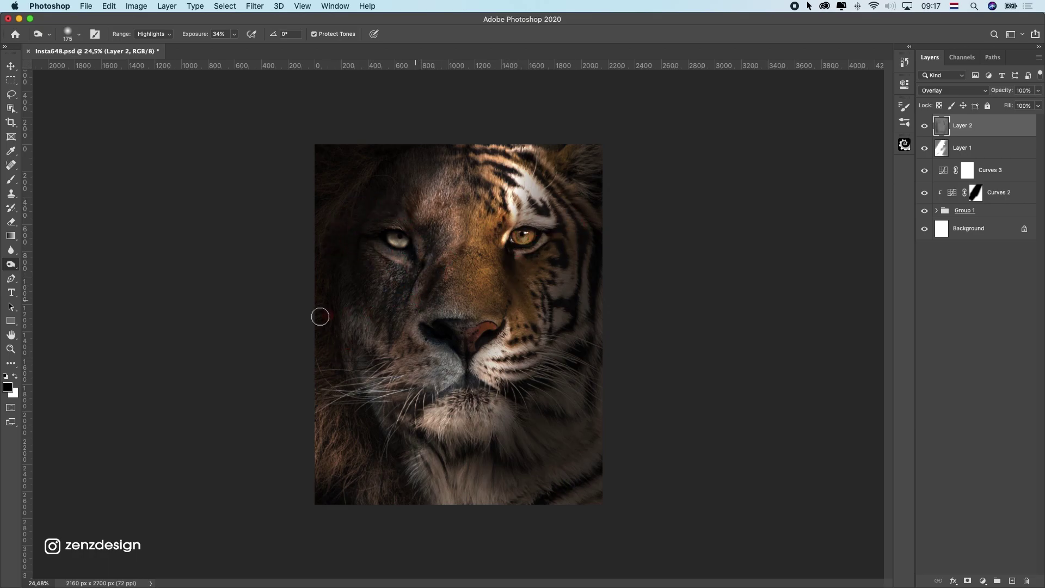
mouse_move(477, 142)
left_mouse_down()
mouse_move(472, 229)
mouse_move(462, 112)
left_mouse_up()
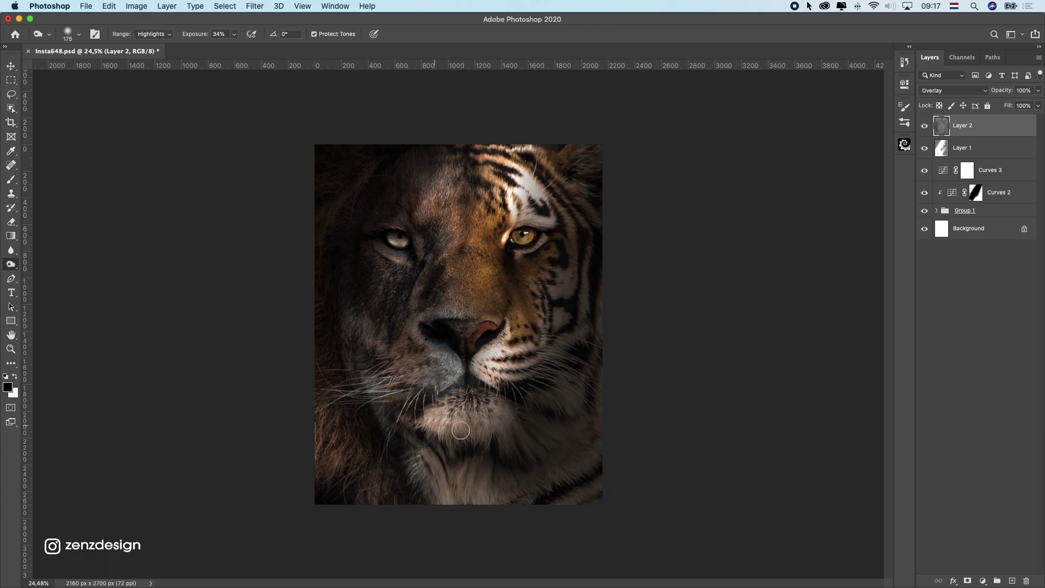
Burn the midtones around the portrait's outer sides and neck with a 600 px brush at 15% exposure
left_click(146, 31)
left_click(149, 25)
left_click(234, 34)
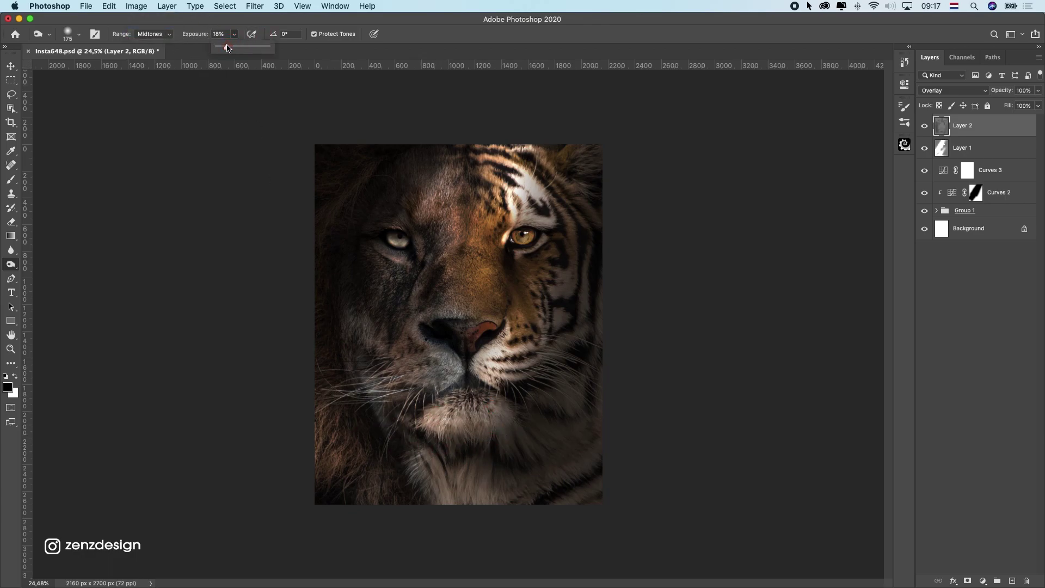
left_click_drag(227, 48, 225, 48)
key("bracketright")
key("bracketright")
key("bracketright")
key("bracketright")
key("bracketright")
key("bracketright")
key("bracketright")
key("bracketright")
mouse_move(336, 301)
left_mouse_down()
mouse_move(324, 351)
mouse_move(447, 538)
left_mouse_up()
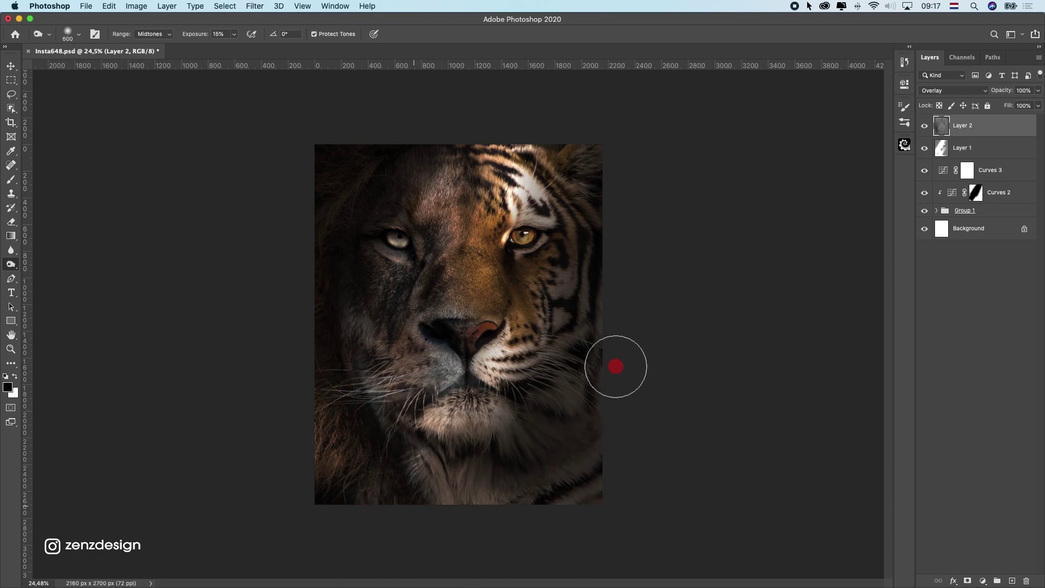
mouse_move(615, 367)
left_mouse_down()
mouse_move(611, 199)
mouse_move(644, 171)
left_mouse_up()
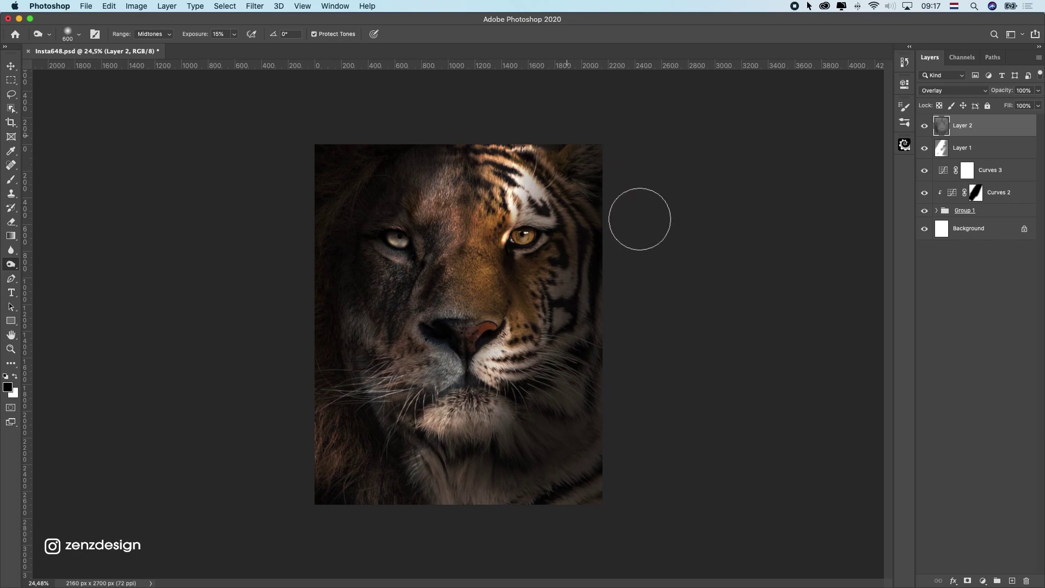
mouse_move(646, 362)
left_mouse_down()
mouse_move(580, 422)
mouse_move(213, 432)
left_mouse_up()
left_click_drag(293, 435, 659, 421)
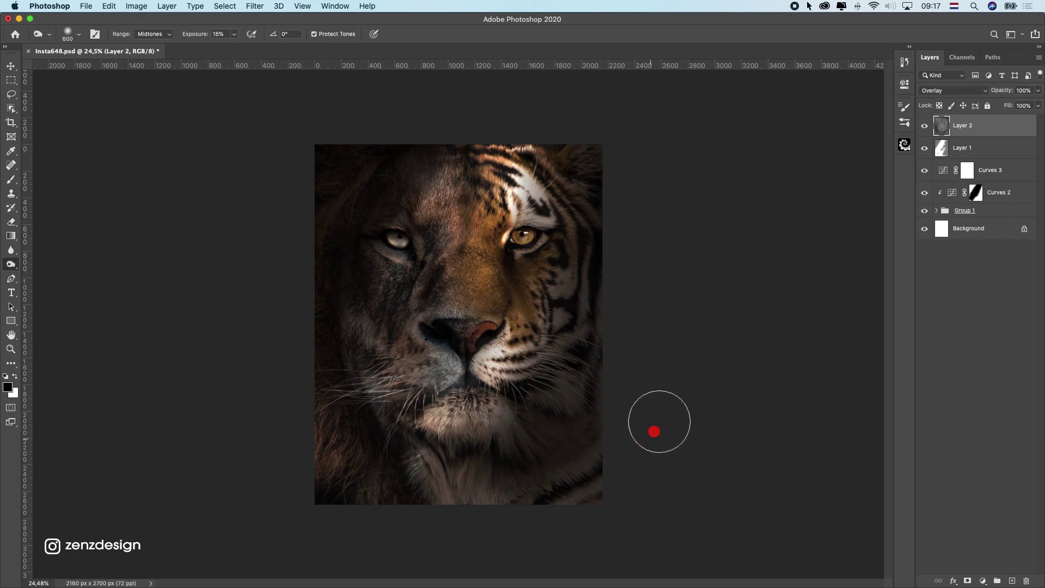
Reduce the Burn brush to 200 px and darken the midtones around the mouth, the tiger's cheek and its eye
key("bracketleft")
key("bracketleft")
left_click_drag(456, 367, 457, 390)
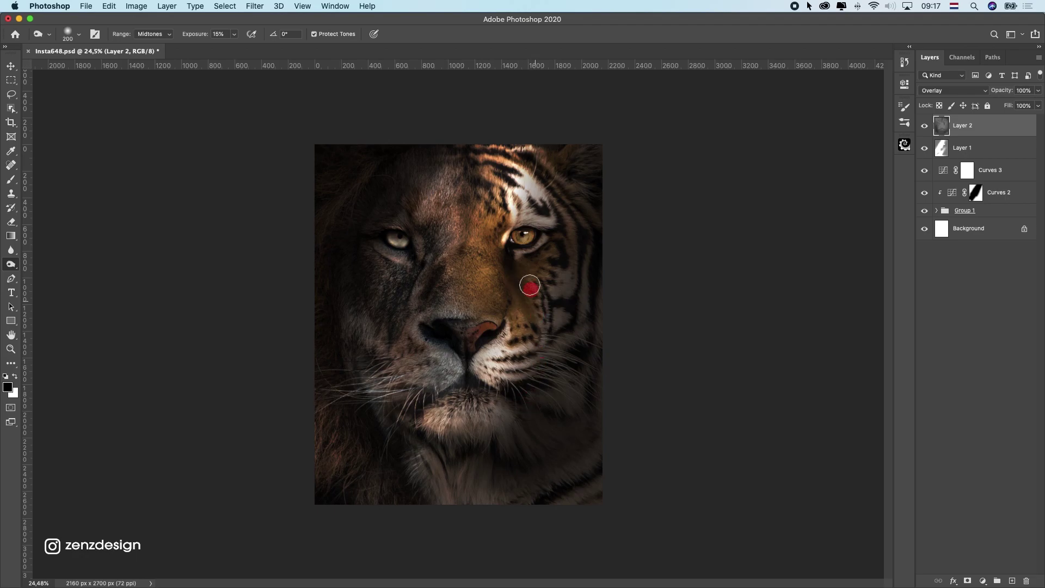
mouse_move(544, 253)
left_mouse_down()
mouse_move(560, 231)
mouse_move(523, 215)
left_mouse_up()
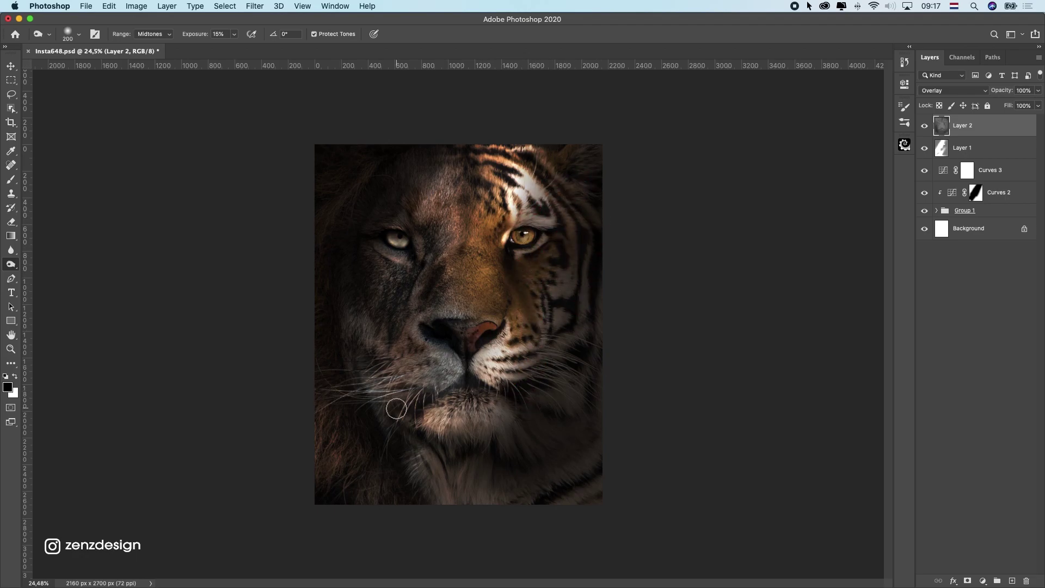
Burn the shadows in the lower mane and neck fur at 6% exposure, enlarging the brush to 600 px and undoing one excess stroke
scroll(439, 357, "down", 7)
scroll(452, 335, "up", 6)
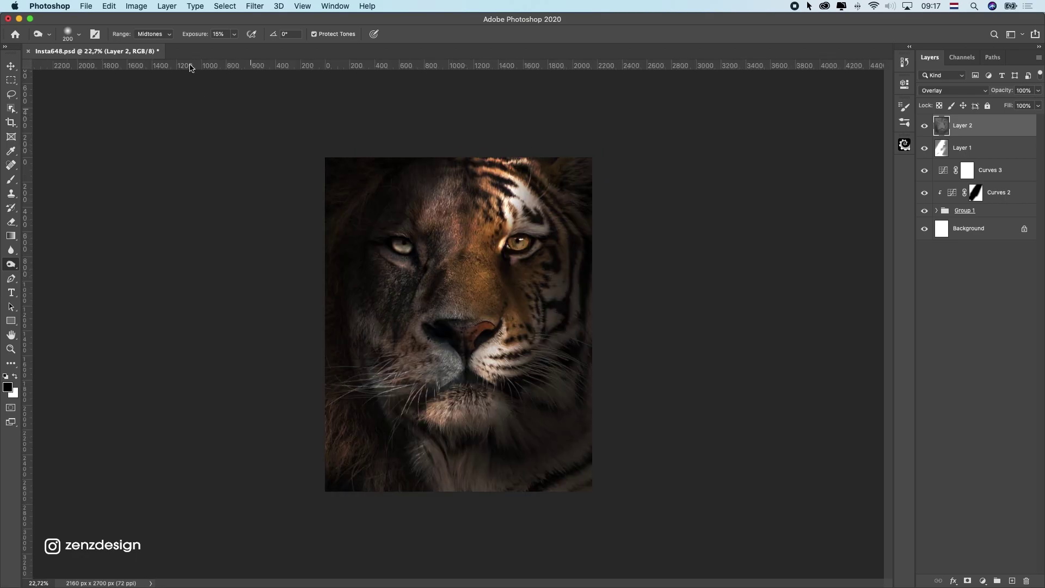
left_click(145, 36)
left_click(140, 28)
left_click(235, 34)
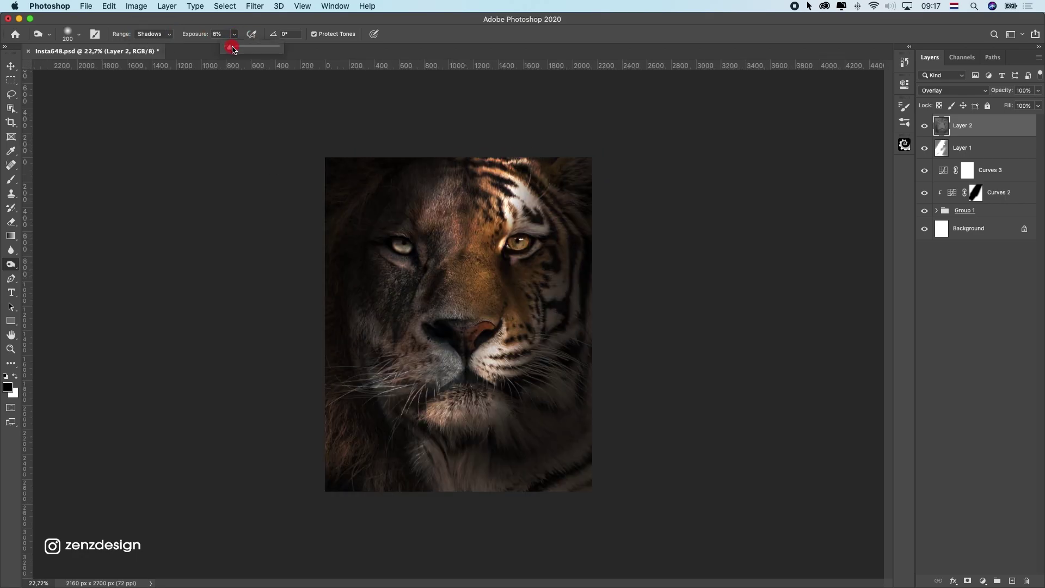
left_click(387, 419)
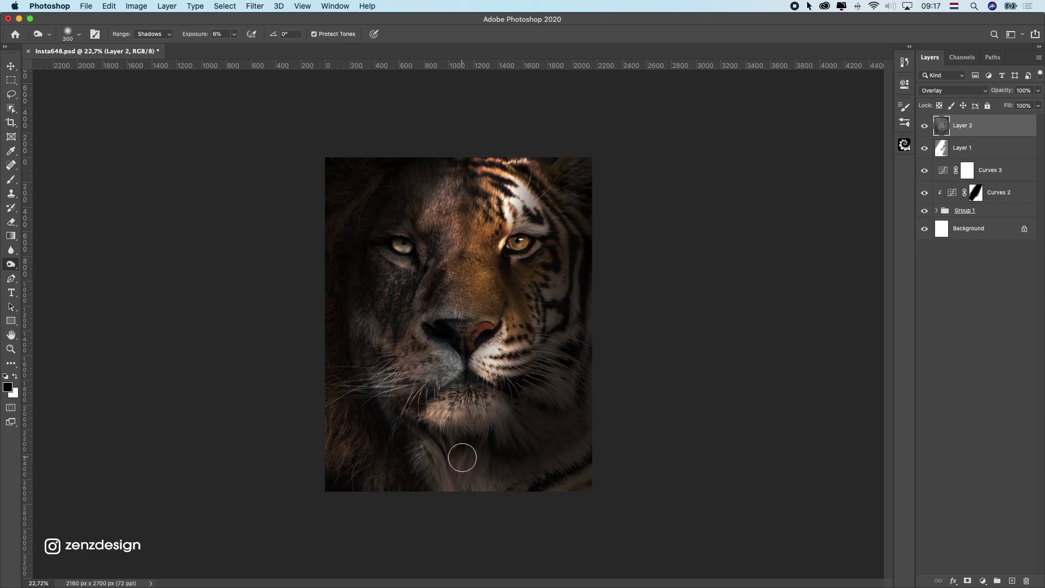
key("bracketright")
key("bracketright")
key("bracketright")
left_click_drag(405, 469, 440, 444)
mouse_move(485, 487)
left_mouse_down()
mouse_move(289, 476)
mouse_move(488, 536)
mouse_move(469, 514)
left_mouse_up()
key("super+z")
mouse_move(383, 485)
left_mouse_down()
mouse_move(481, 452)
mouse_move(325, 362)
mouse_move(493, 524)
mouse_move(326, 387)
mouse_move(631, 437)
mouse_move(609, 194)
mouse_move(579, 387)
left_mouse_up()
Compare the portrait with and without the burn shading on Layer 2, both from afar and up close
scroll(578, 386, "down", 10)
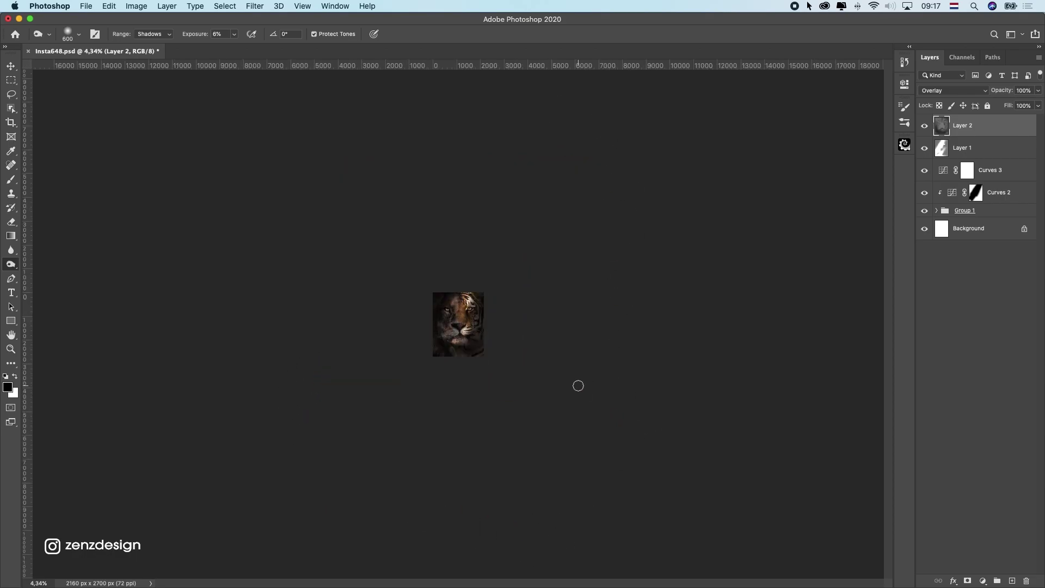
scroll(577, 385, "up", 10)
left_click(923, 129)
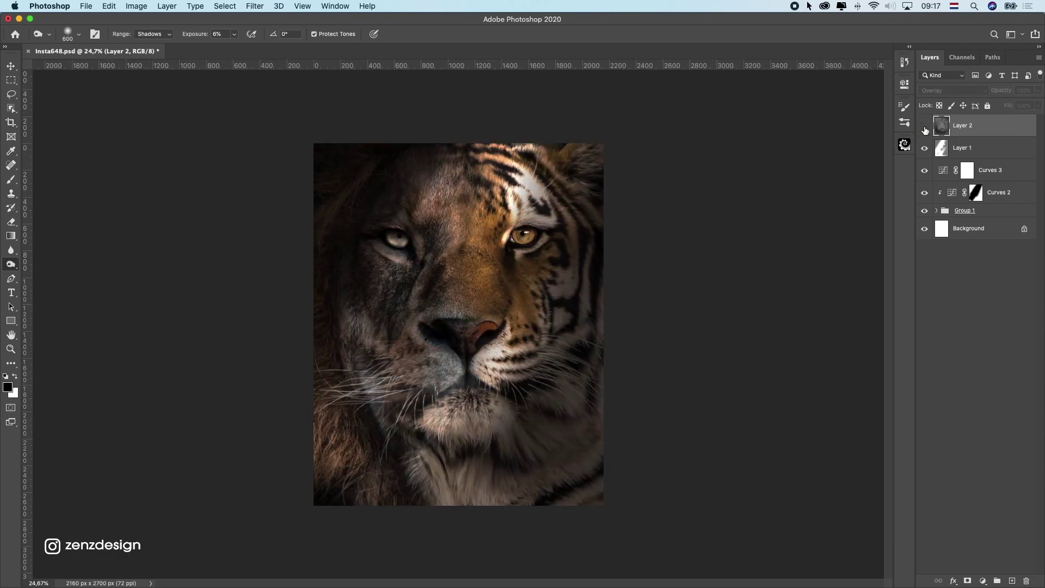
left_click(924, 129)
left_click(924, 130)
left_click(924, 130)
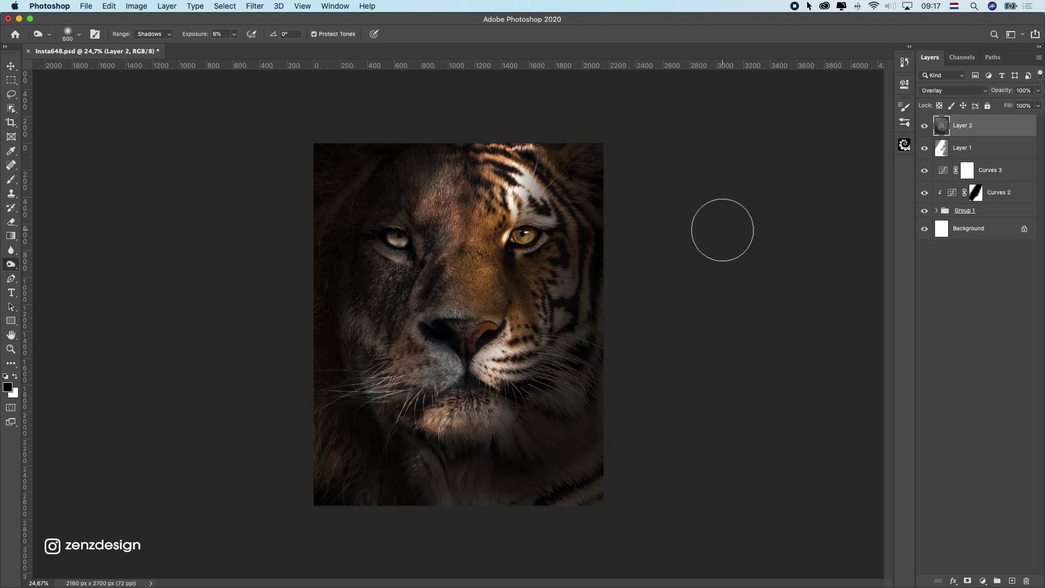
Check the effect of Layer 1 by hiding and showing it, and reduce its opacity to 90%
left_click(924, 150)
left_click(924, 149)
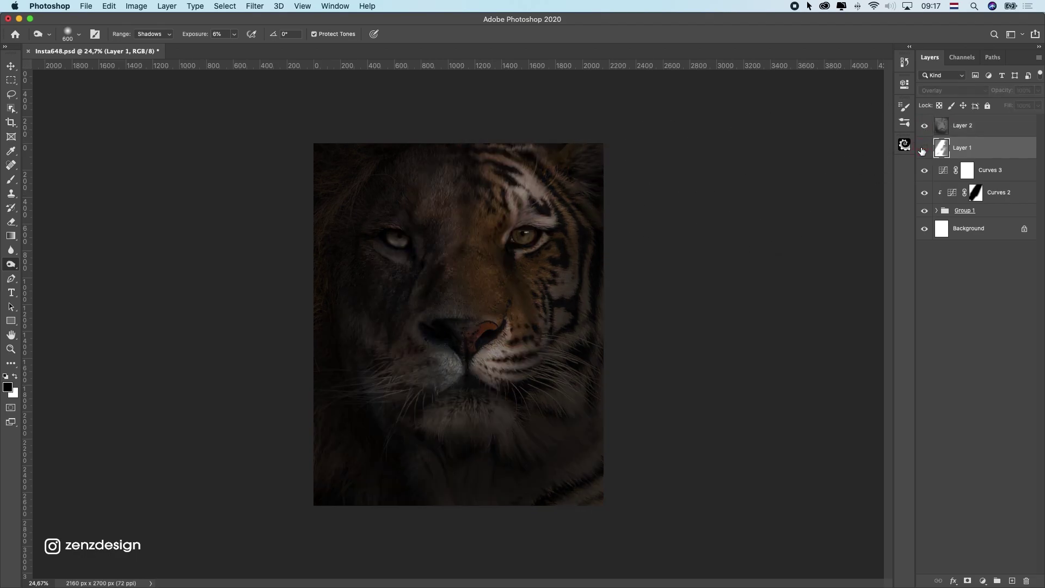
left_click(922, 150)
left_click(1037, 90)
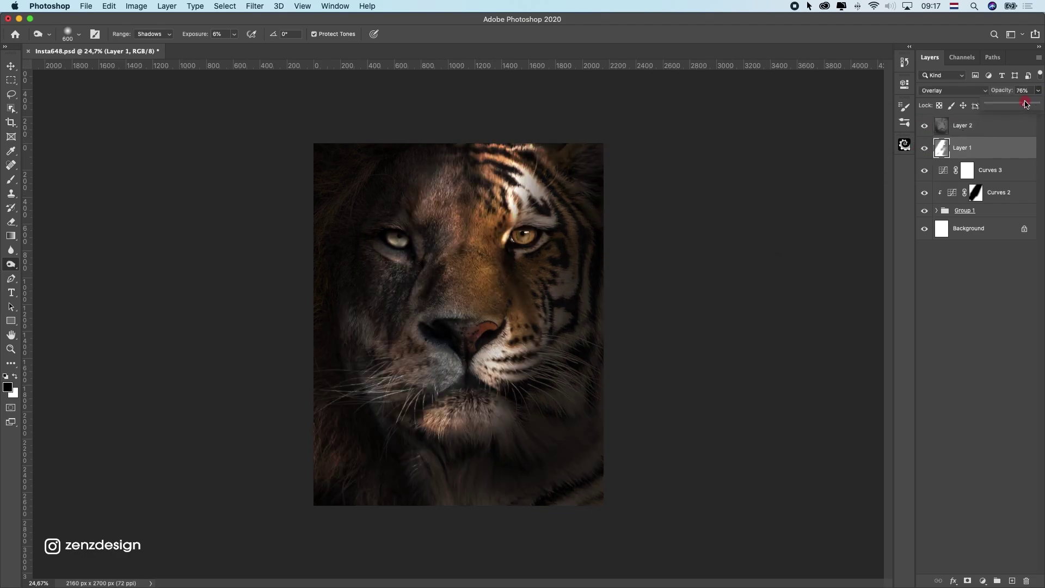
left_click_drag(1025, 103, 1031, 102)
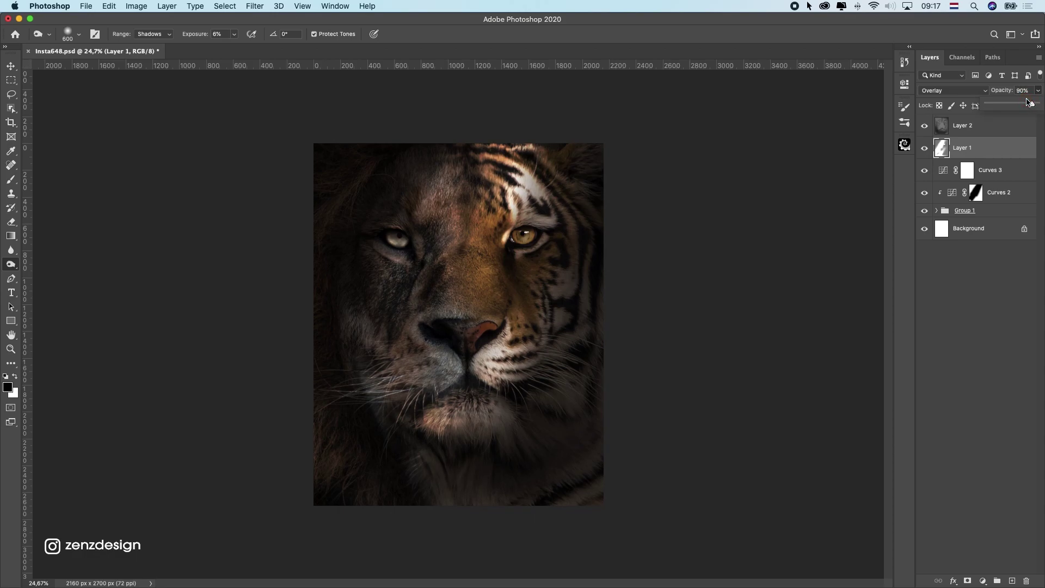
Add a new layer above Layer 2 and choose a light blue foreground colour for the eyes
left_click(965, 125)
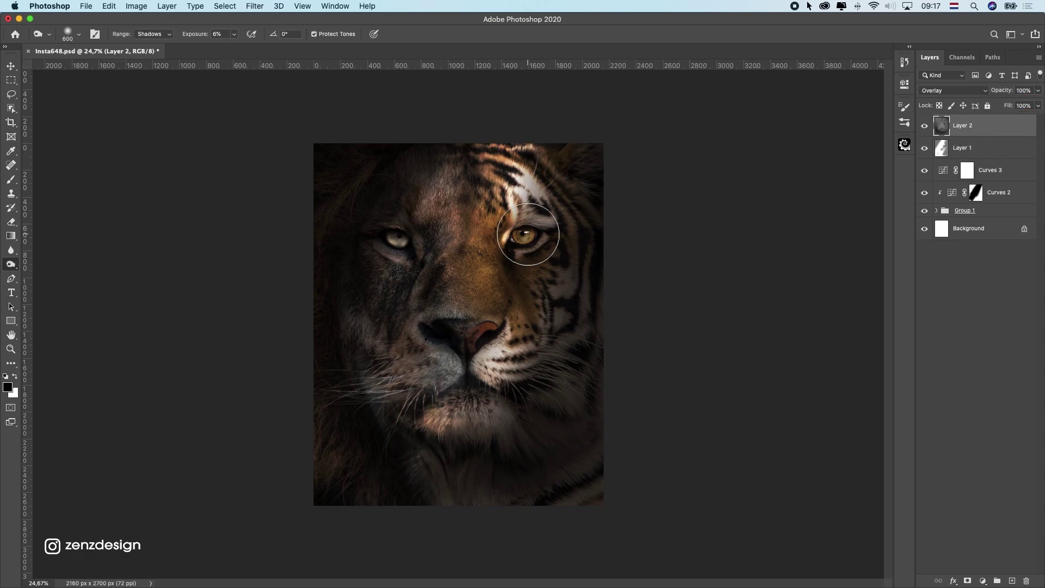
scroll(502, 270, "up", 3)
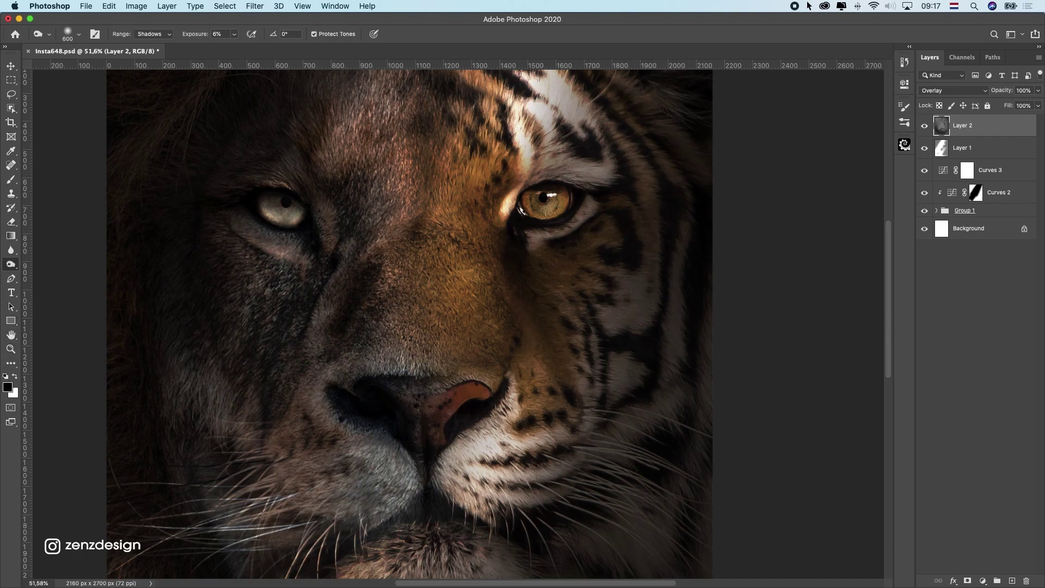
left_click(1012, 580)
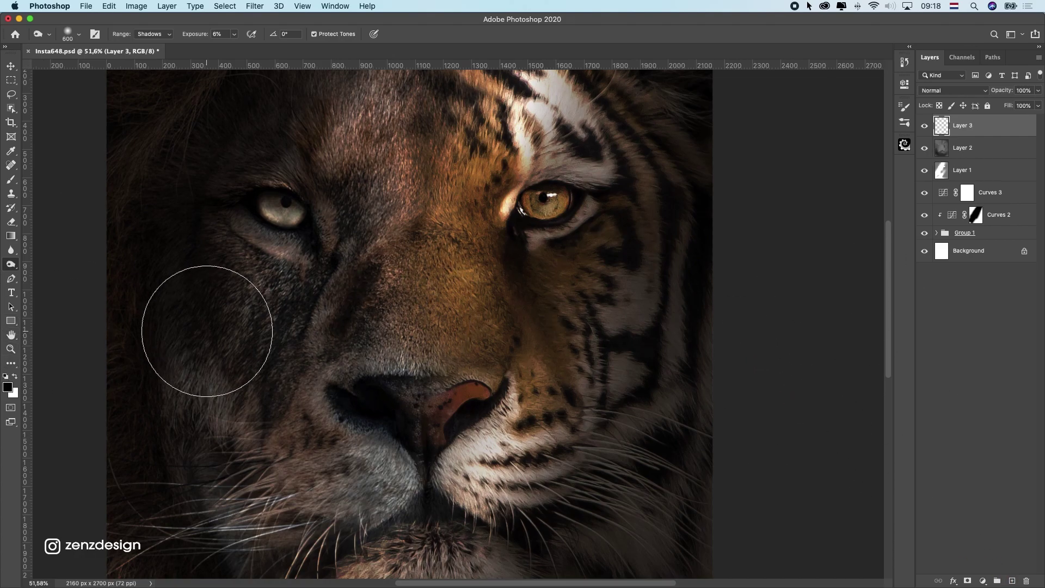
key("i")
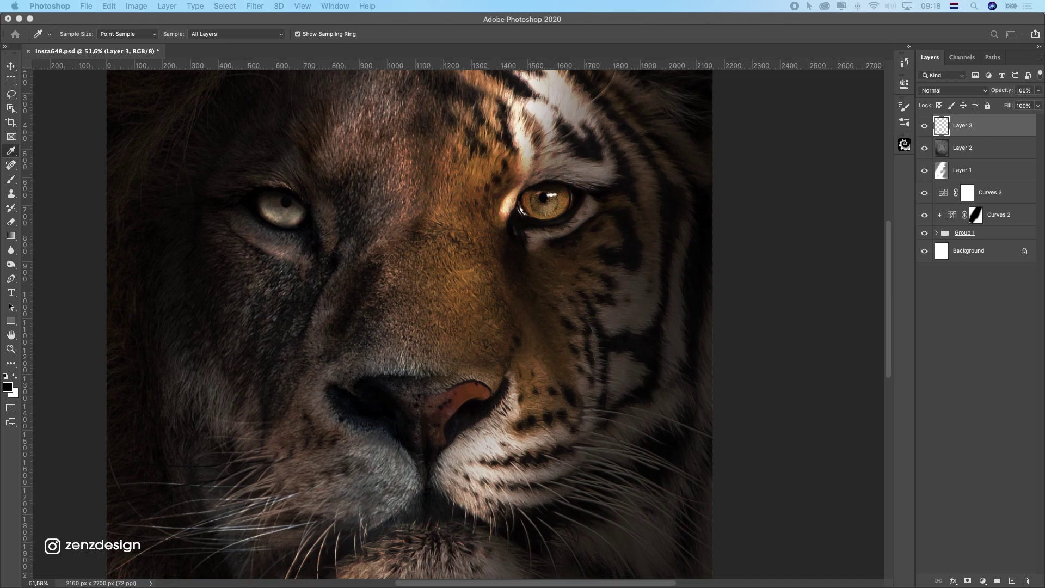
left_click_drag(517, 126, 692, 98)
left_click(241, 217)
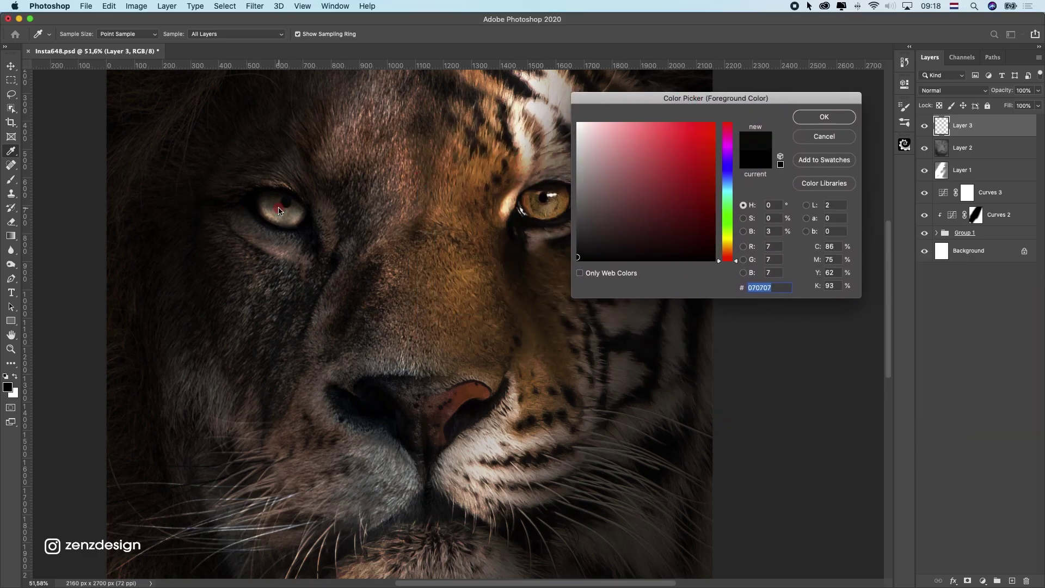
left_click_drag(674, 205, 642, 111)
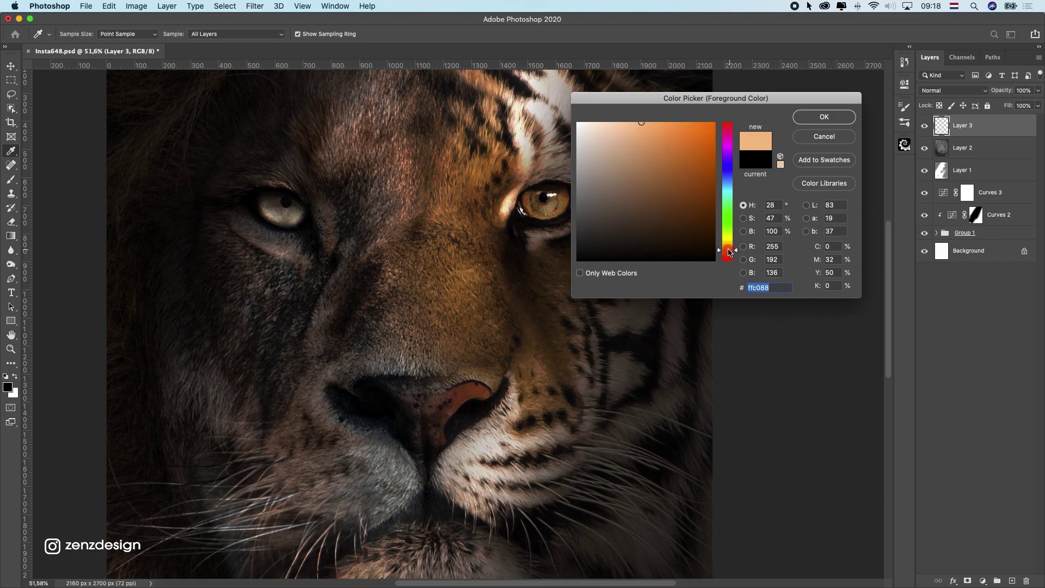
left_click_drag(730, 252, 731, 173)
left_click(824, 117)
Paint the lion's iris light blue on the new layer with a soft Brush reduced to 100 px
key("o")
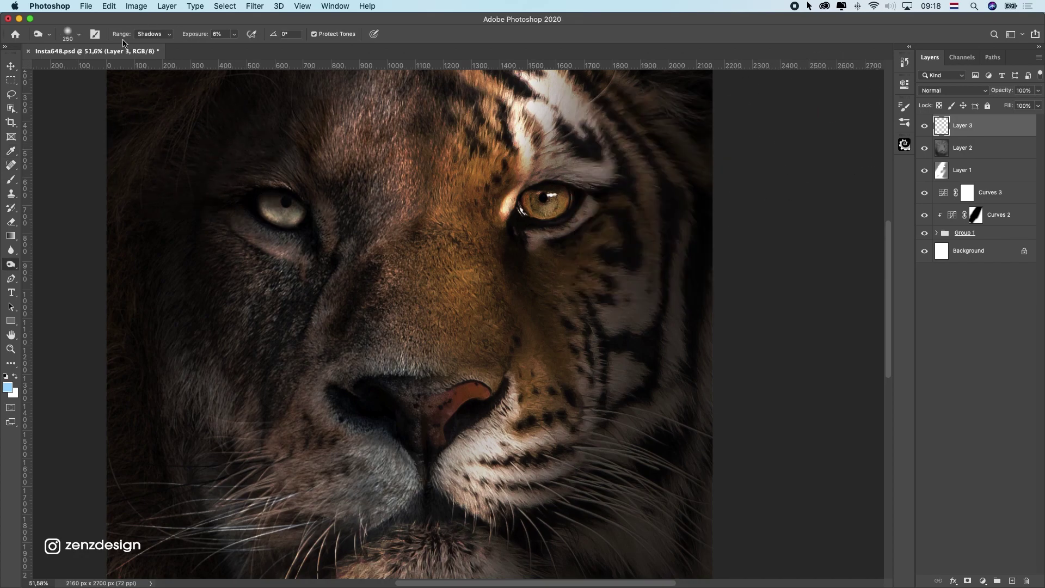
left_click(11, 179)
key("bracketleft")
key("bracketleft")
key("bracketleft")
key("bracketleft")
key("bracketleft")
key("bracketleft")
key("bracketleft")
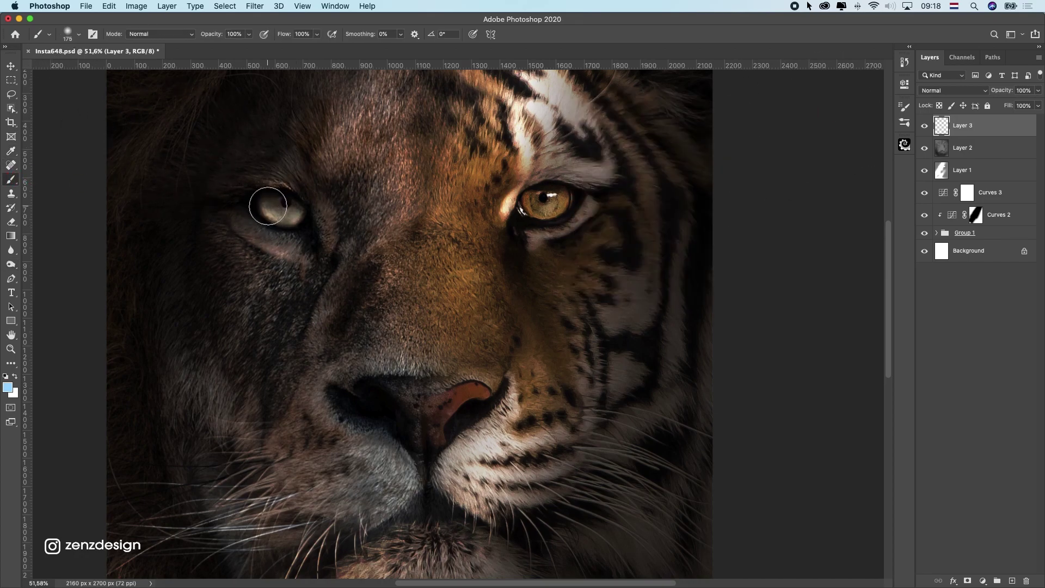
mouse_move(271, 205)
left_mouse_down()
mouse_move(297, 212)
mouse_move(270, 210)
left_mouse_up()
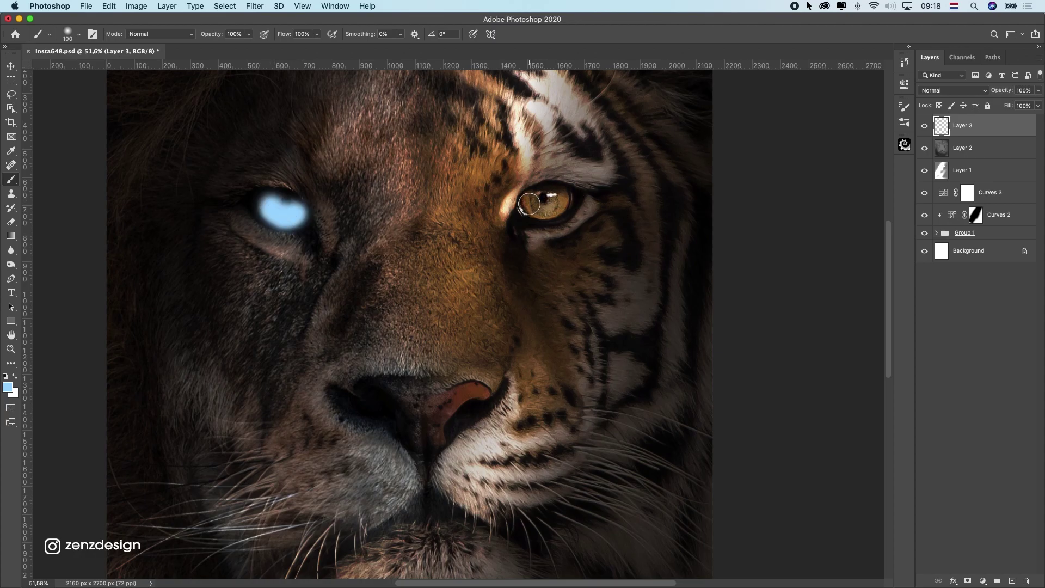
Undo the trial stroke on the tiger's eye and paint its iris light blue on another new layer
left_click_drag(529, 203, 534, 207)
key("super+z")
left_click(1014, 580)
mouse_move(534, 206)
left_mouse_down()
mouse_move(558, 196)
mouse_move(538, 202)
mouse_move(548, 192)
left_mouse_up()
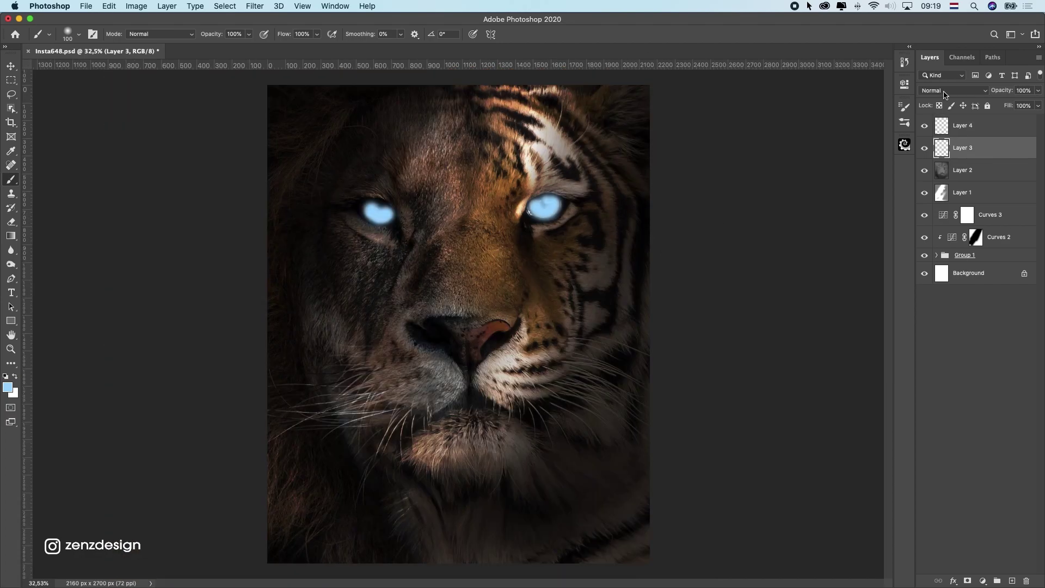
Set the blend mode of both eye paint layers, Layer 3 and Layer 4, to Color
left_click(944, 92)
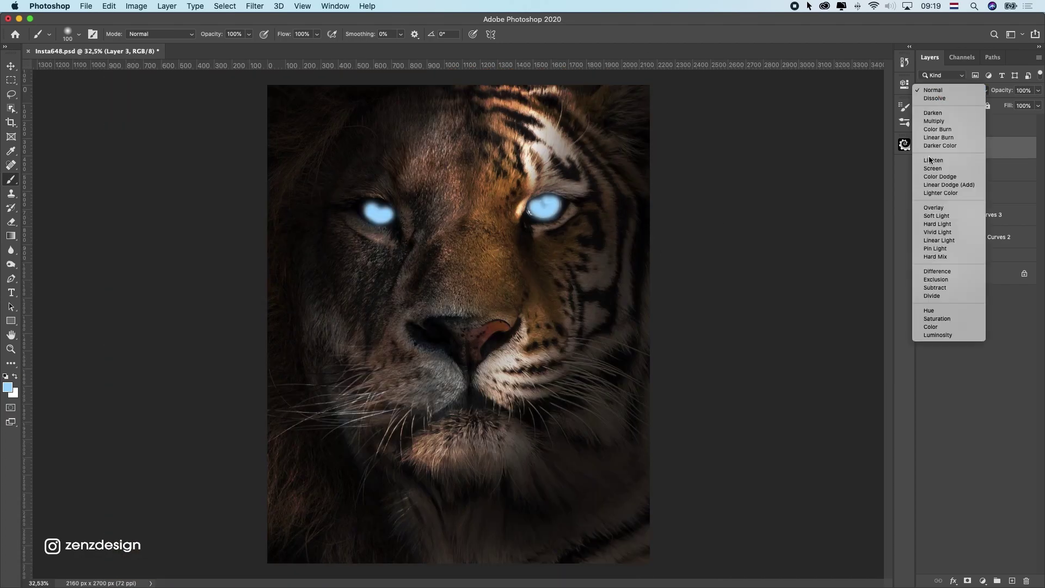
left_click(933, 327)
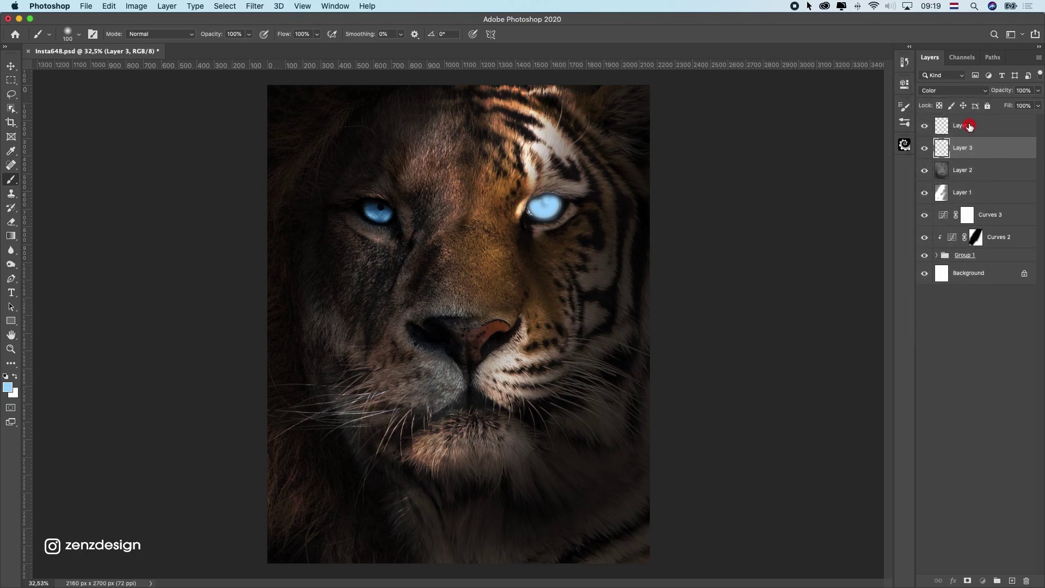
left_click(969, 126)
left_click(952, 90)
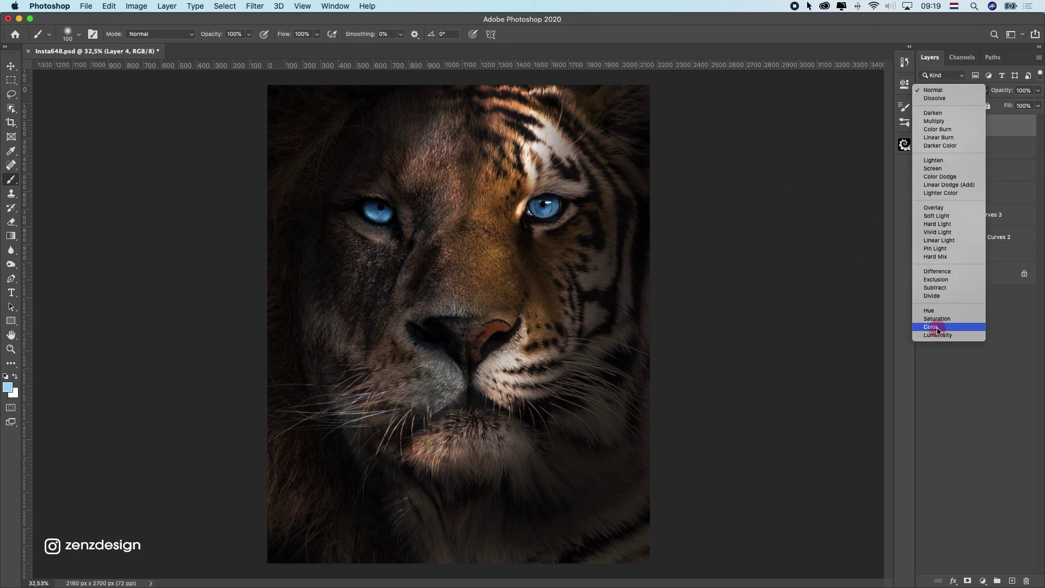
left_click(936, 328)
Merge Layer 3 and Layer 4 into one layer and blend the merged eye paint in Color mode
scroll(514, 337, "down", 5)
scroll(518, 333, "up", 7)
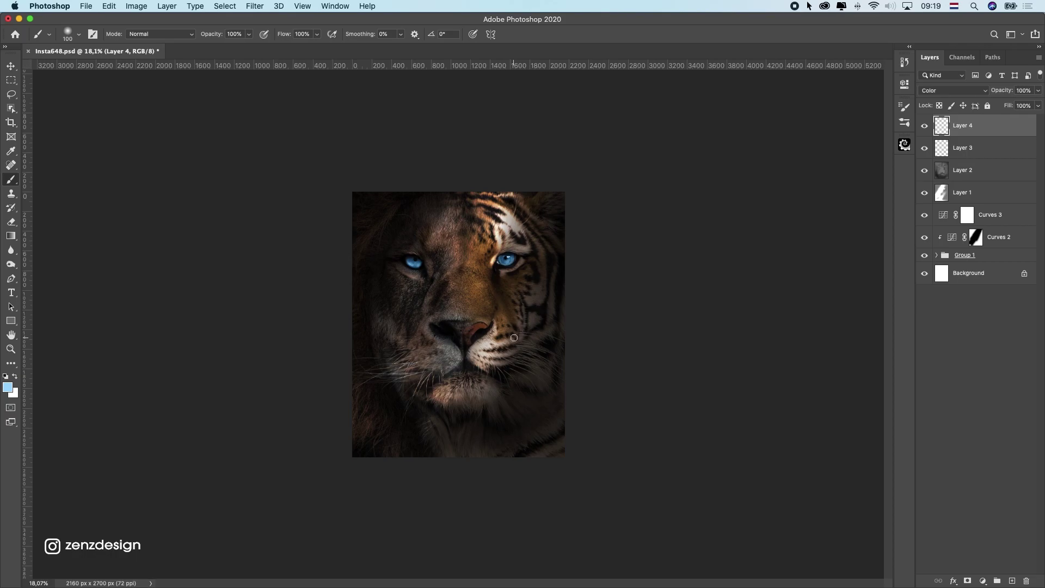
left_click(964, 159, "shift")
key("super+e")
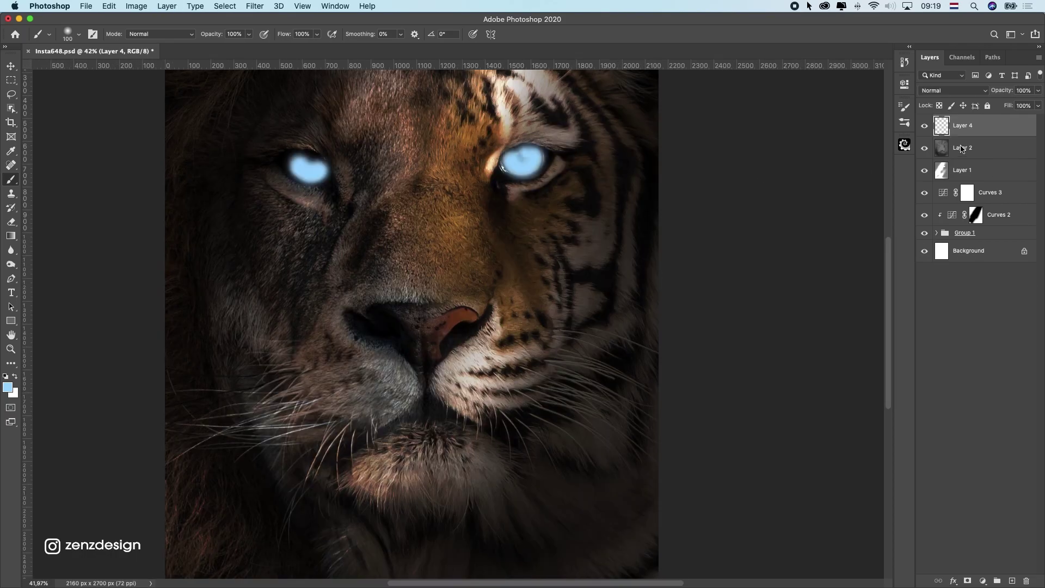
left_click(953, 90)
left_click(937, 327)
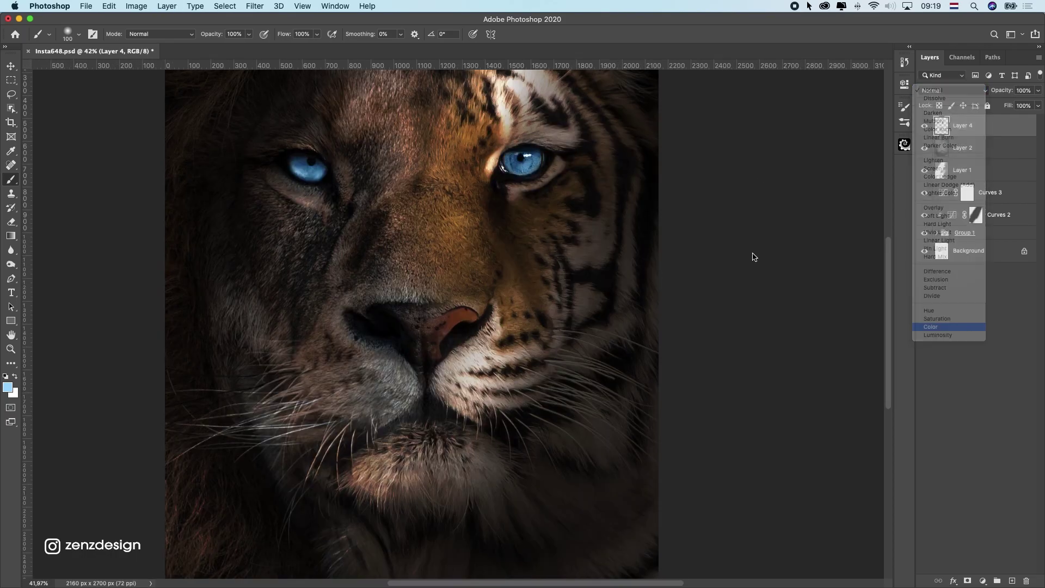
scroll(468, 236, "down", 5)
scroll(468, 236, "up", 4)
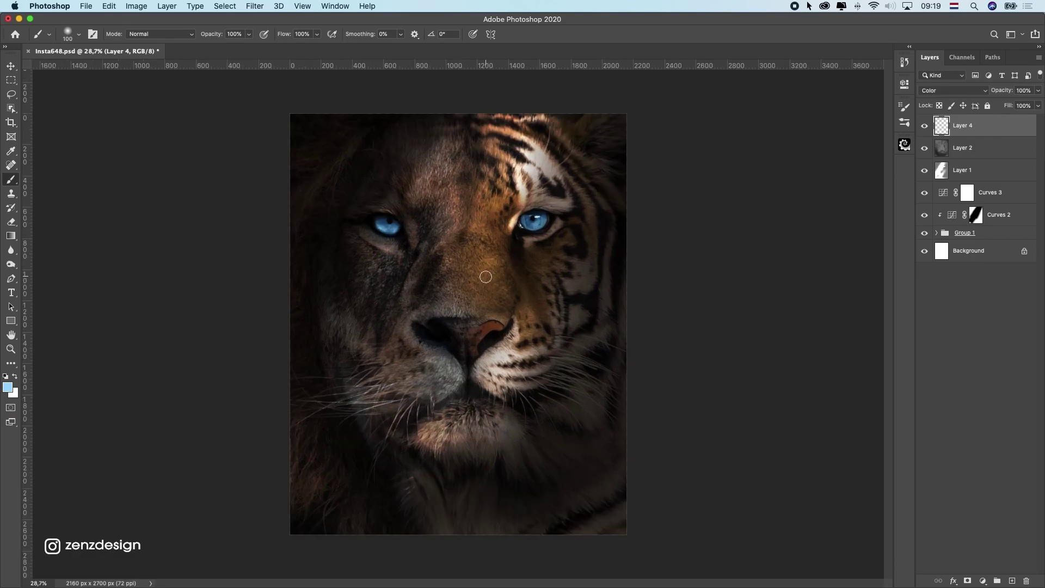
key("super+u")
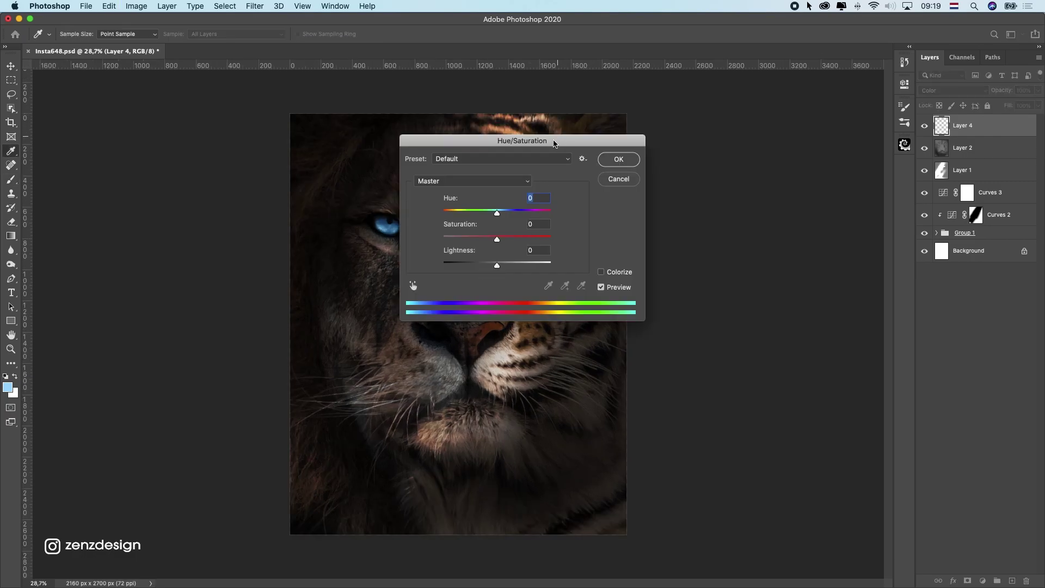
left_click_drag(554, 142, 807, 118)
left_click_drag(750, 240, 724, 240)
left_click_drag(751, 187, 719, 198)
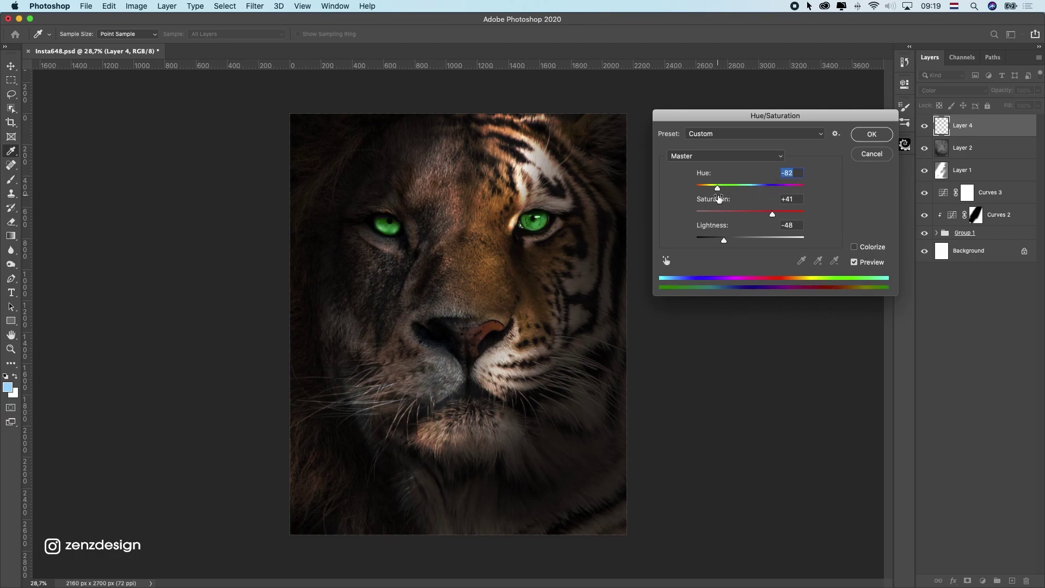
key("super+z")
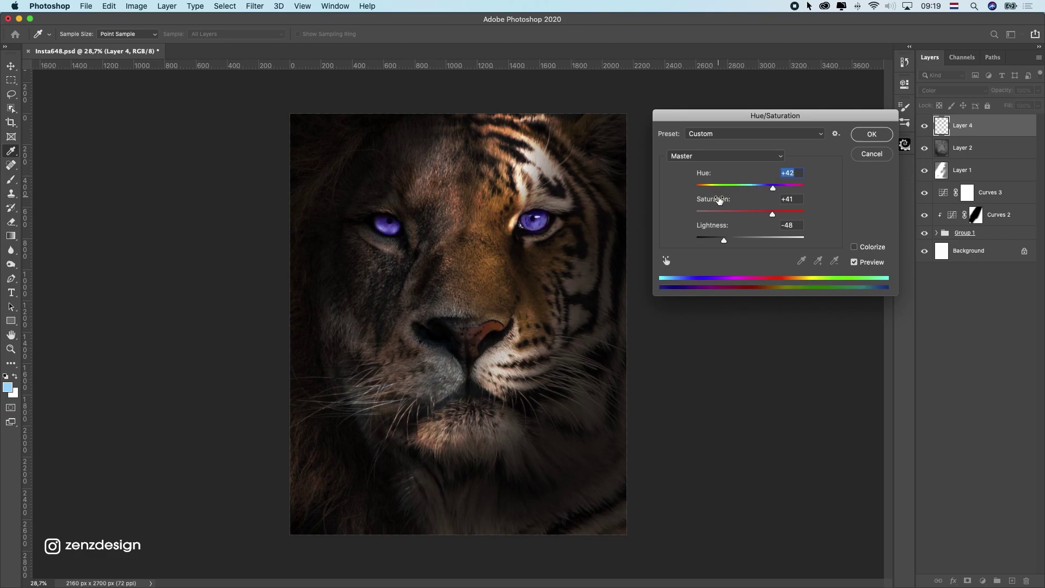
left_click(866, 155)
Reduce the merged eye paint layer's saturation to -58 with a Hue/Saturation adjustment
key("super+u")
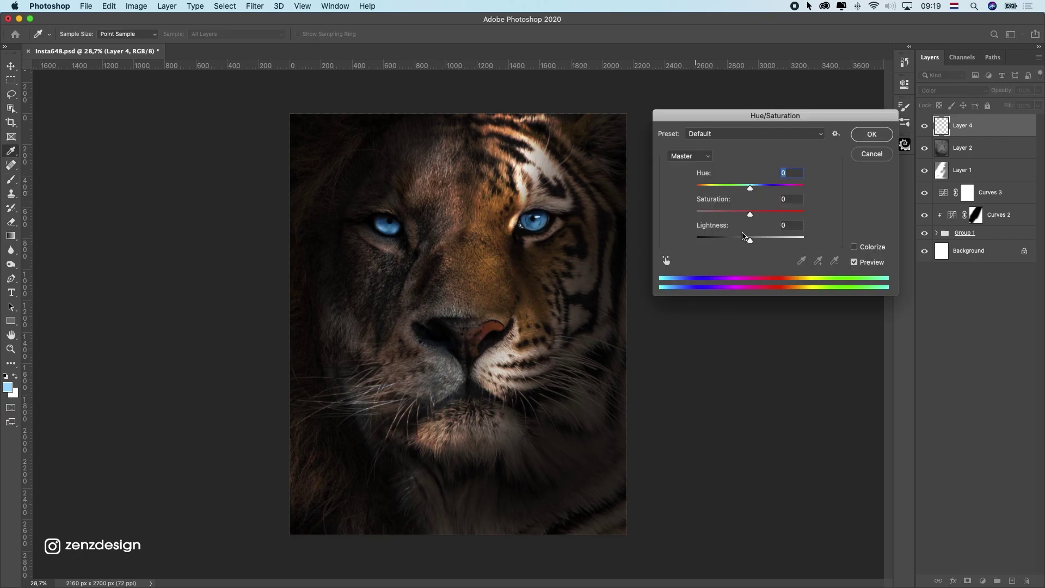
left_click_drag(743, 218, 733, 215)
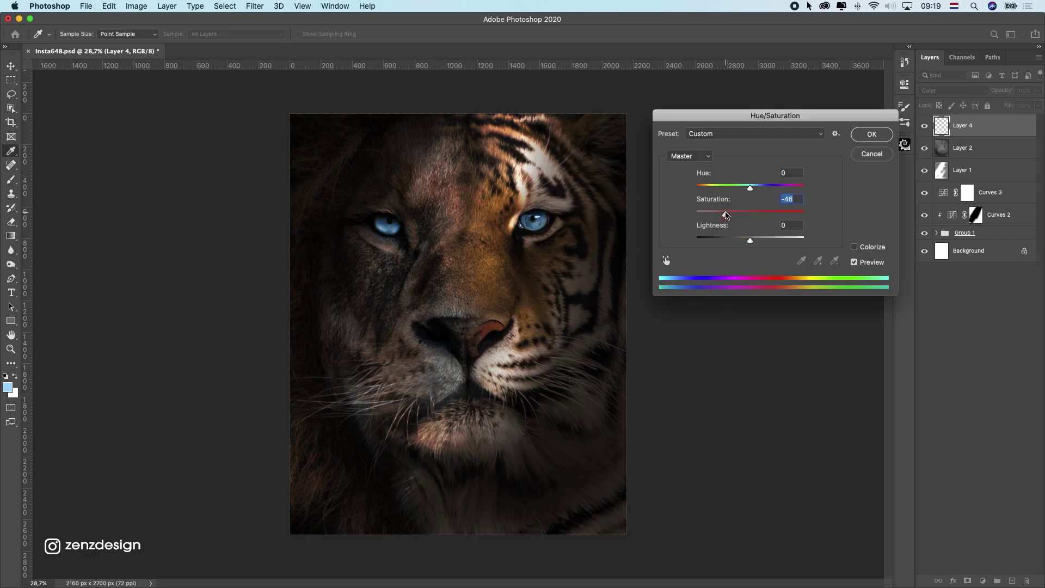
scroll(455, 330, "down", 3)
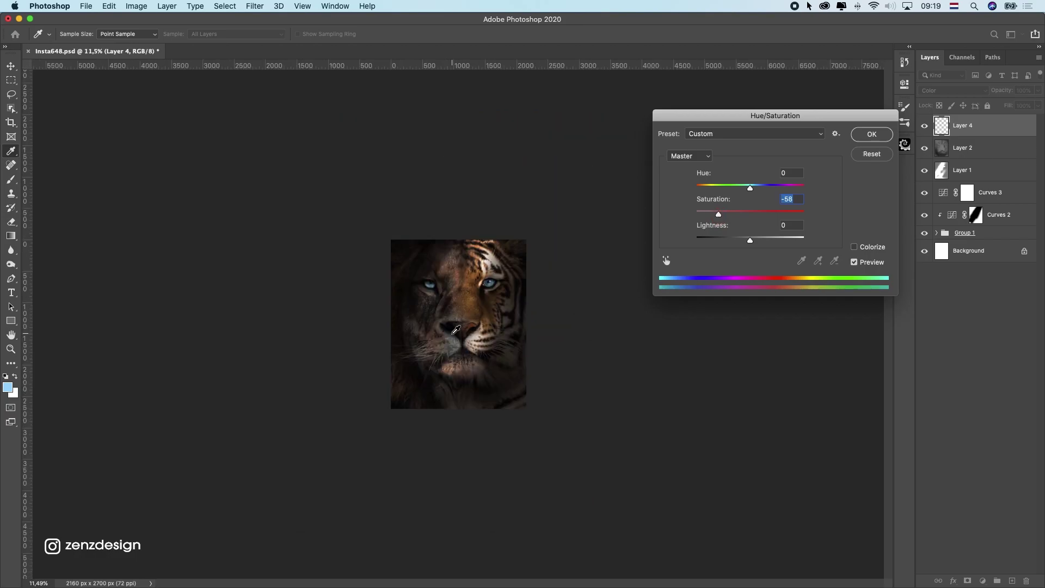
scroll(475, 319, "up", 1)
scroll(493, 315, "up", 2)
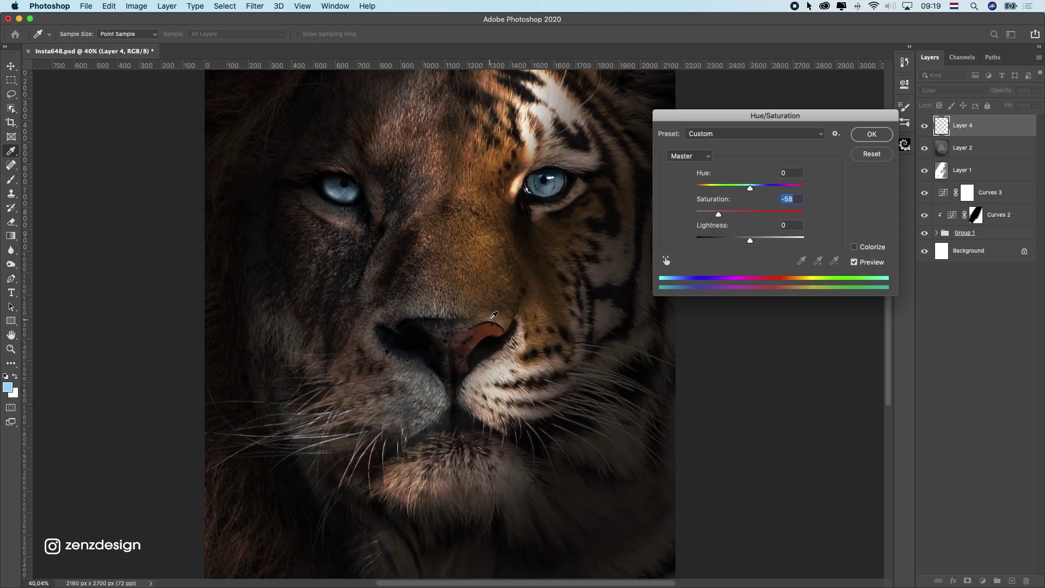
left_click(869, 133)
key("b")
scroll(430, 400, "down", 3)
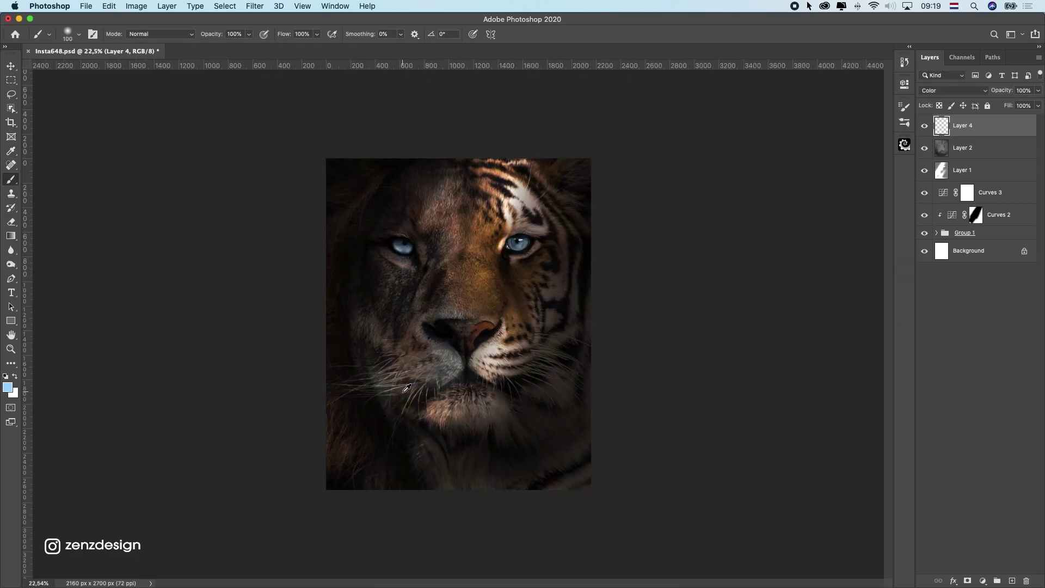
scroll(407, 388, "up", 2)
Expand Group 1, select the tiger layer's mask and compare the portrait with the tiger layer hidden and shown
left_click(935, 234)
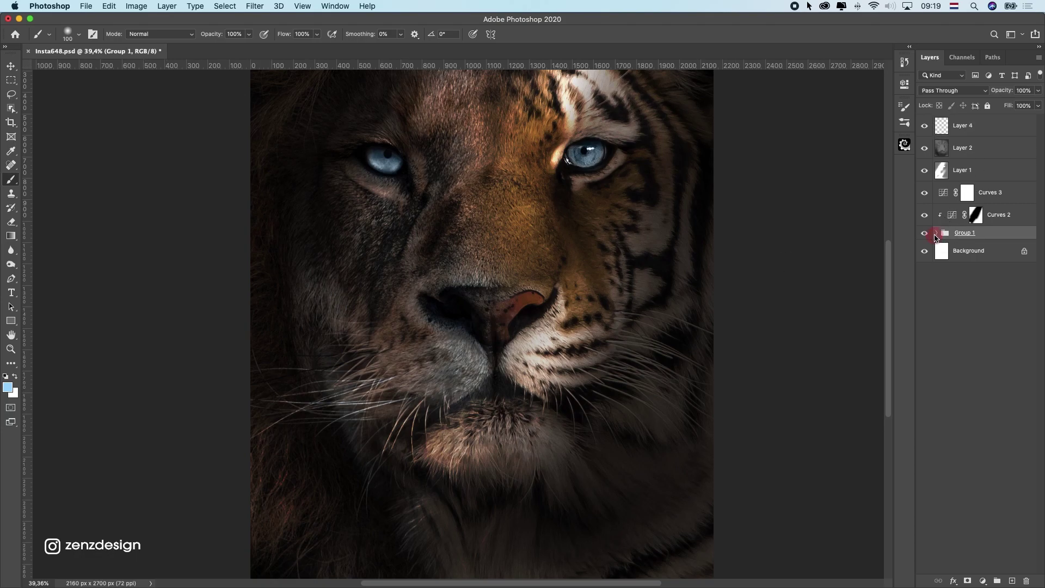
key("space")
left_click(936, 233)
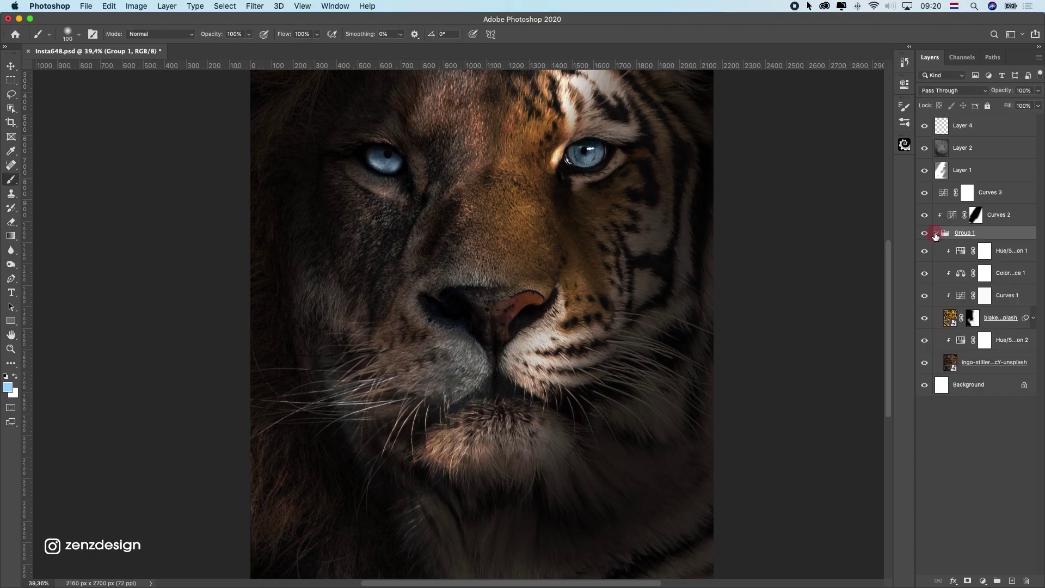
left_click(972, 317)
left_click(924, 317)
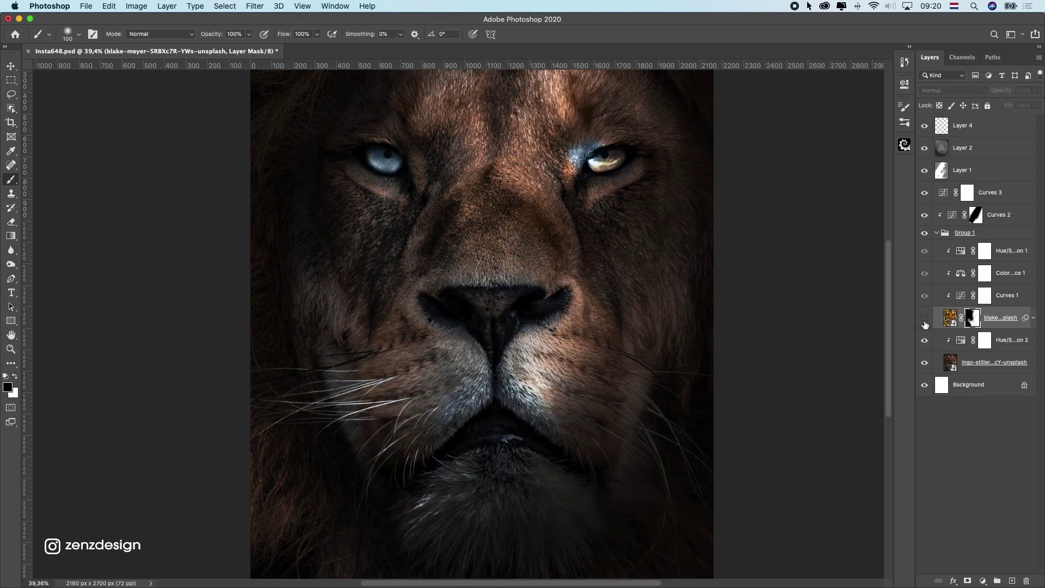
left_click(924, 317)
scroll(778, 324, "down", 2)
left_click(925, 318)
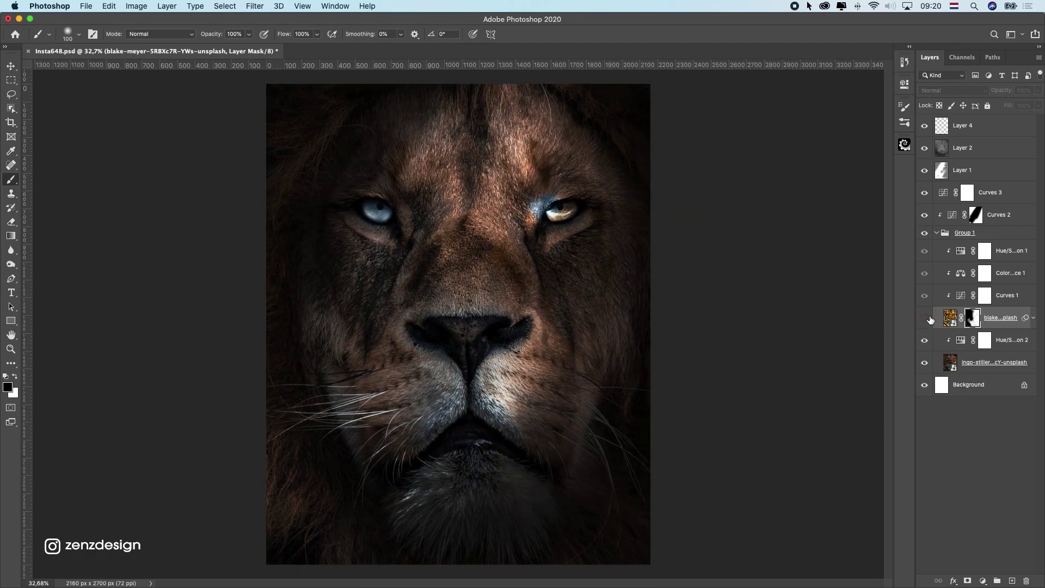
left_click(925, 318)
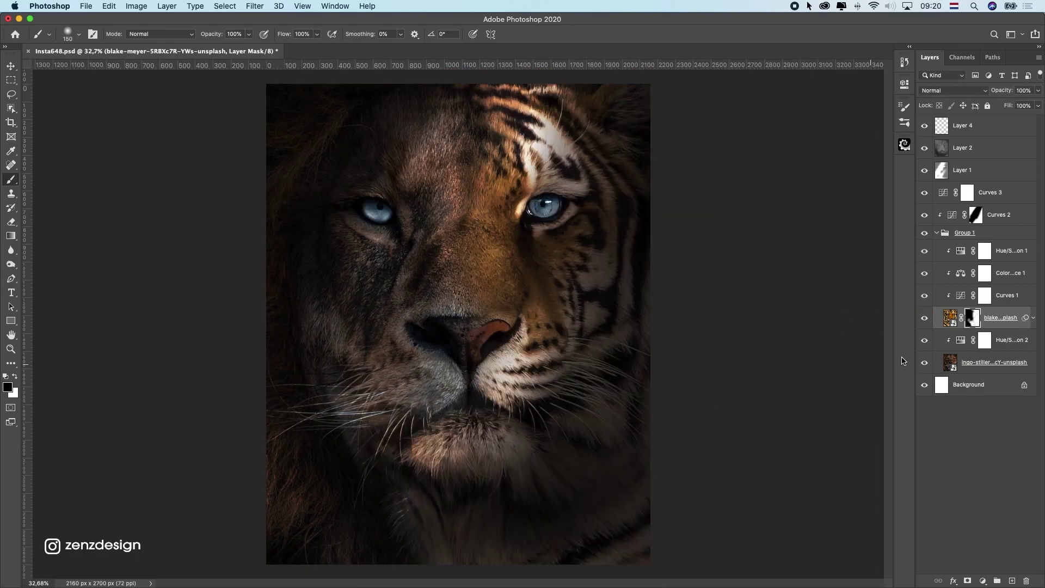
Paint white on the tiger mask with a soft 400 px Brush to reveal the striped muzzle on the lion's side
key("bracketright")
key("bracketright")
key("bracketright")
mouse_move(326, 419)
left_mouse_down()
mouse_move(400, 375)
mouse_move(333, 458)
mouse_move(156, 390)
mouse_move(2, 417)
left_mouse_up()
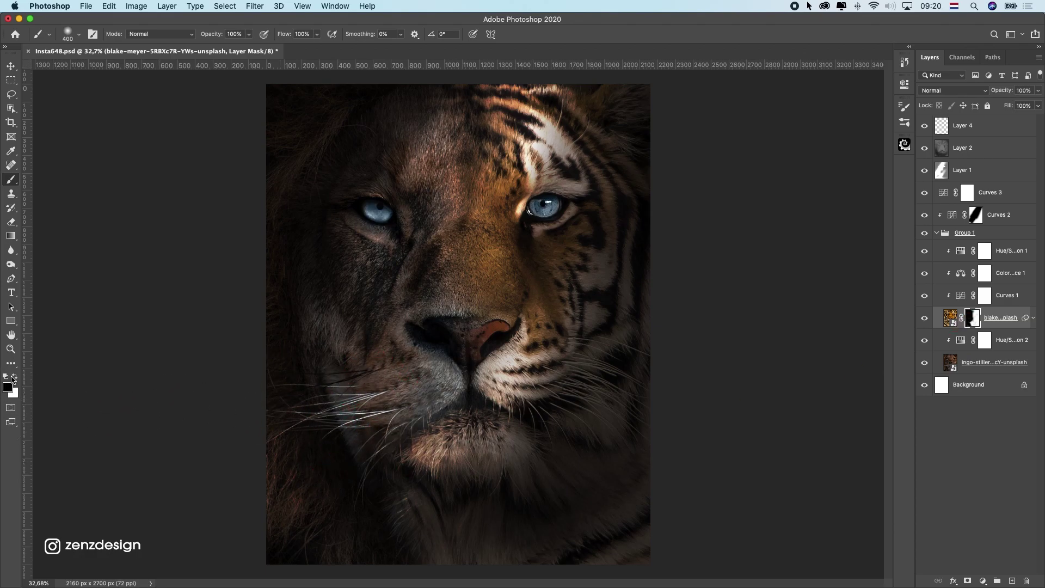
left_click(14, 377)
mouse_move(305, 397)
left_mouse_down()
mouse_move(408, 388)
mouse_move(332, 438)
left_mouse_up()
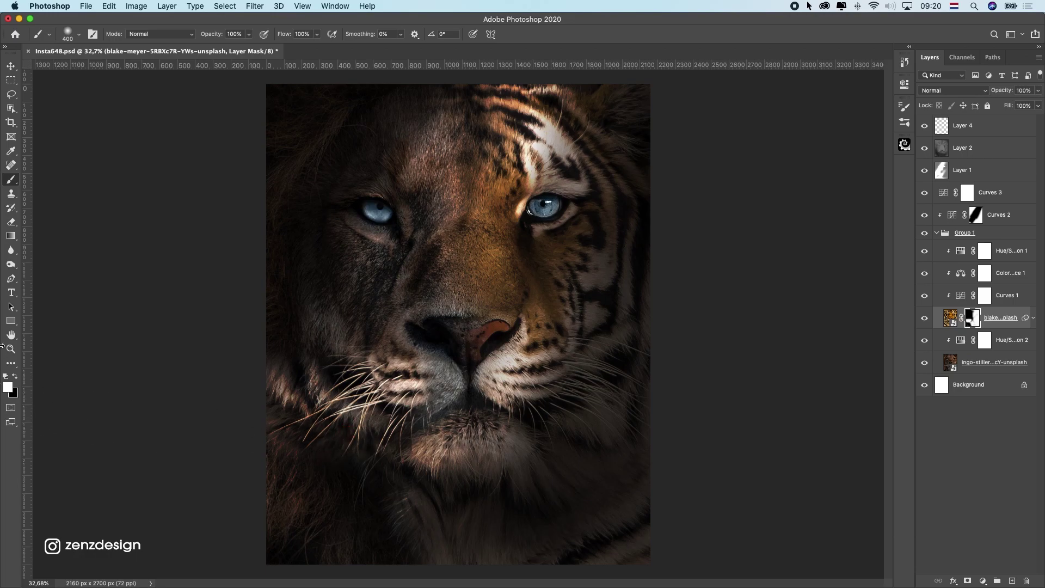
scroll(329, 401, "down", 4)
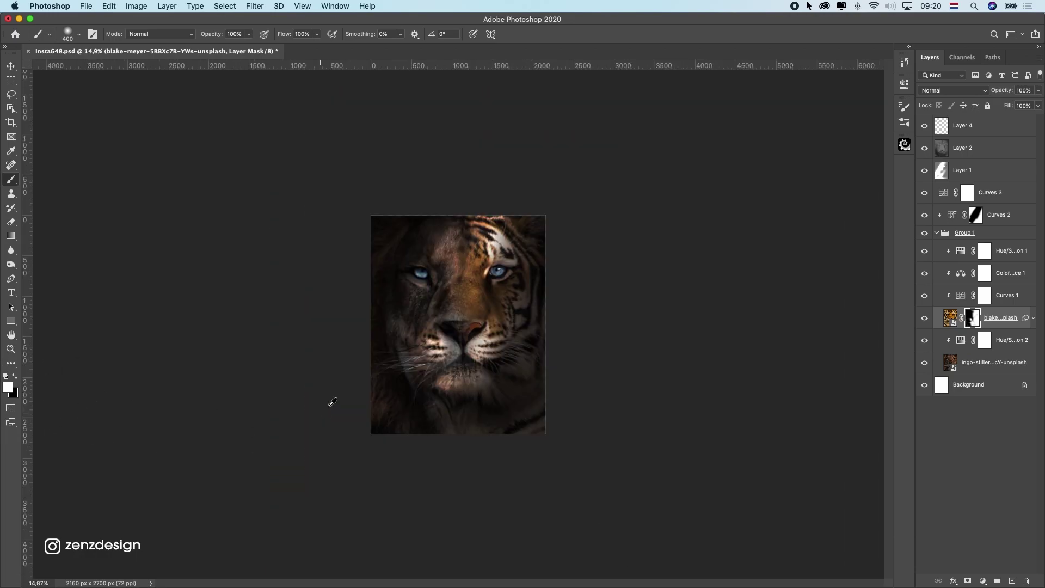
scroll(348, 393, "up", 1)
Paint black on the tiger mask to restore the lion's outer cheek and whiskers, and undo the surplus strokes around the jaw
key("super+0")
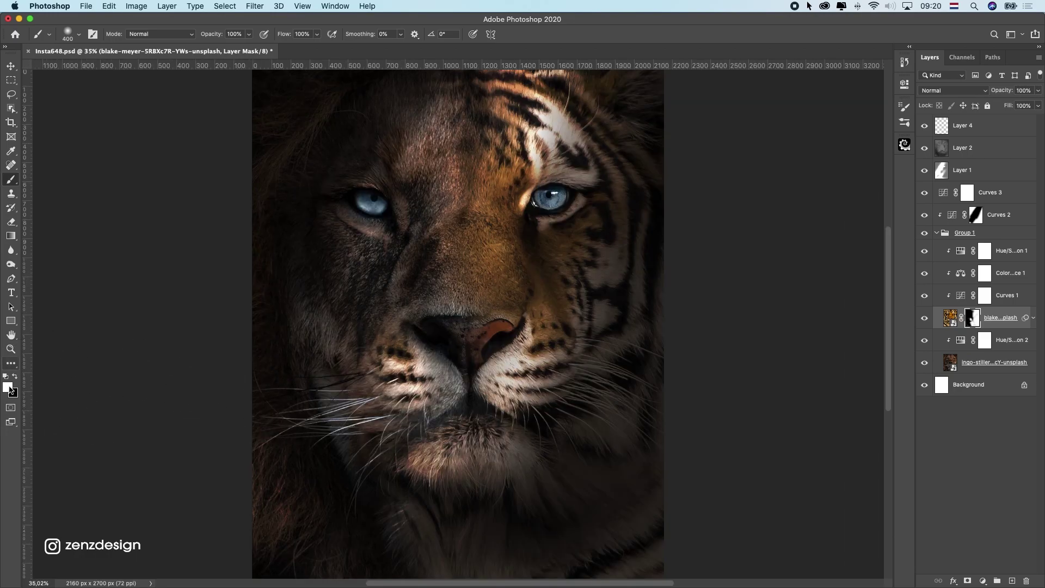
mouse_move(293, 362)
left_mouse_down()
mouse_move(337, 390)
mouse_move(323, 434)
left_mouse_up()
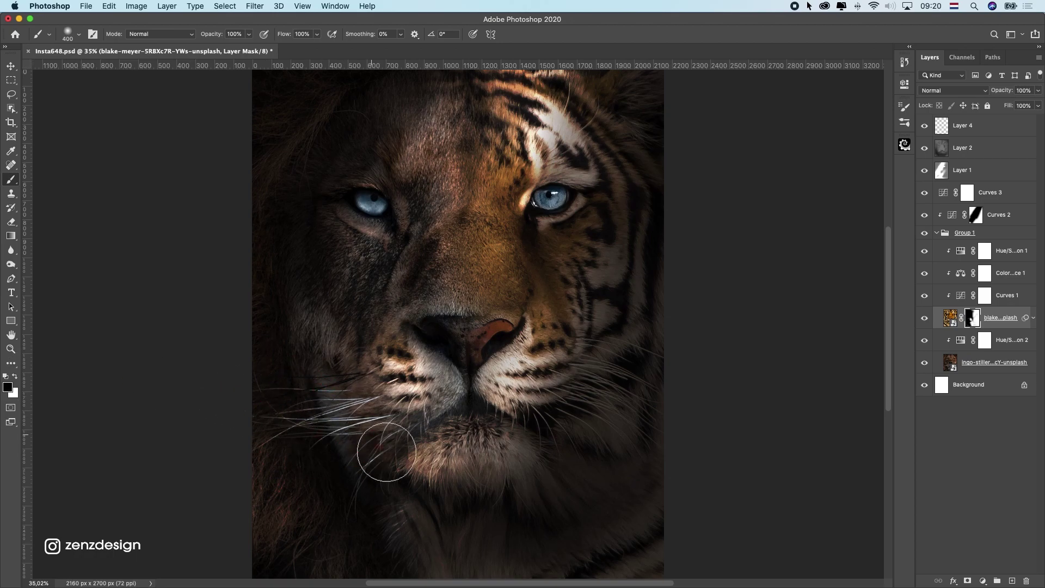
left_click_drag(386, 451, 335, 372)
key("super+z")
key("super+z")
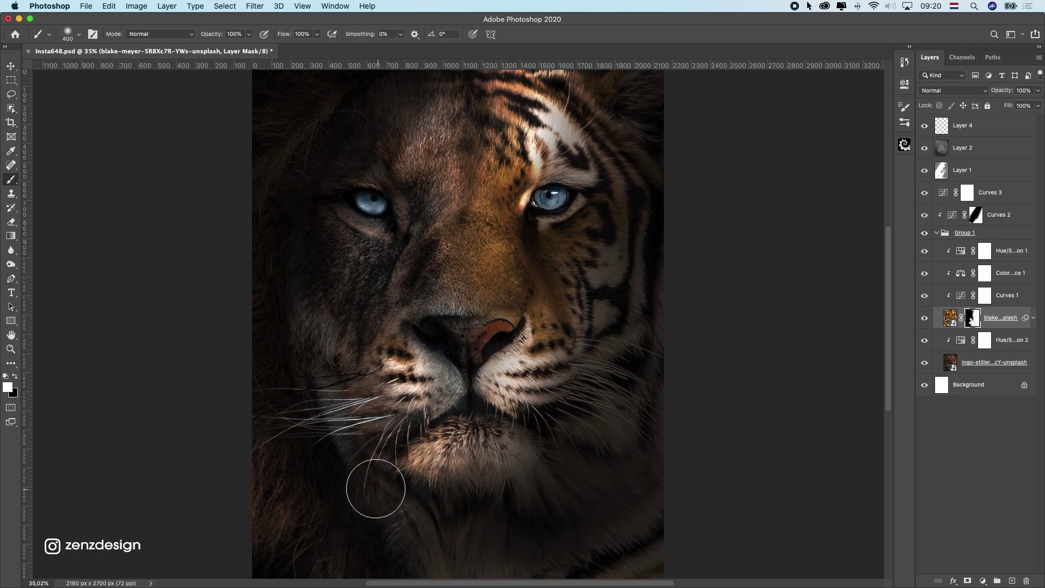
Refine the tiger's muzzle markings on the lion's side with white on the mask, checking the blend at different sizes
scroll(426, 452, "down", 5)
scroll(419, 448, "up", 4)
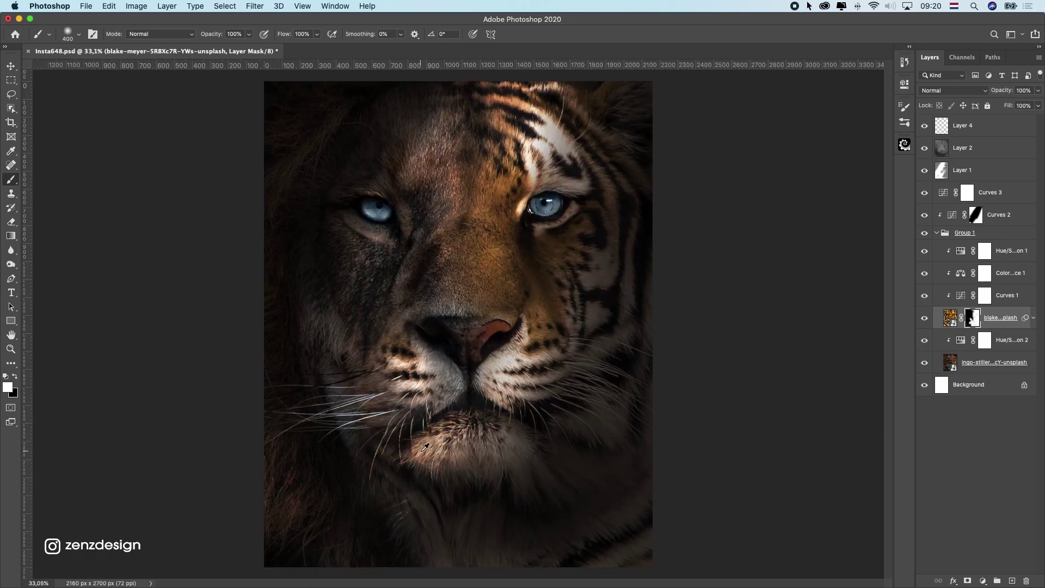
scroll(422, 442, "down", 5)
scroll(430, 440, "up", 4)
scroll(441, 428, "up", 1)
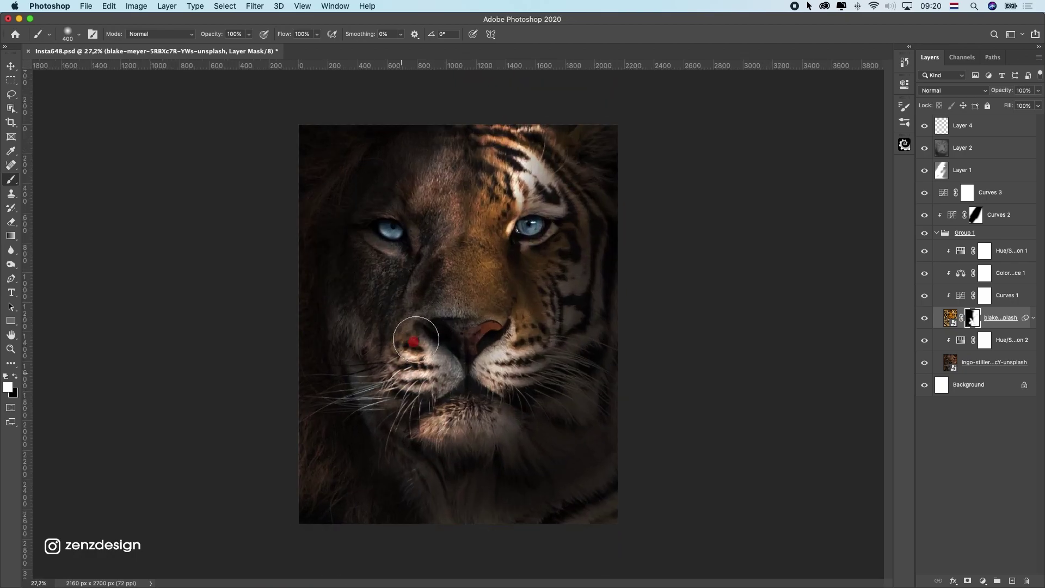
scroll(470, 381, "down", 4)
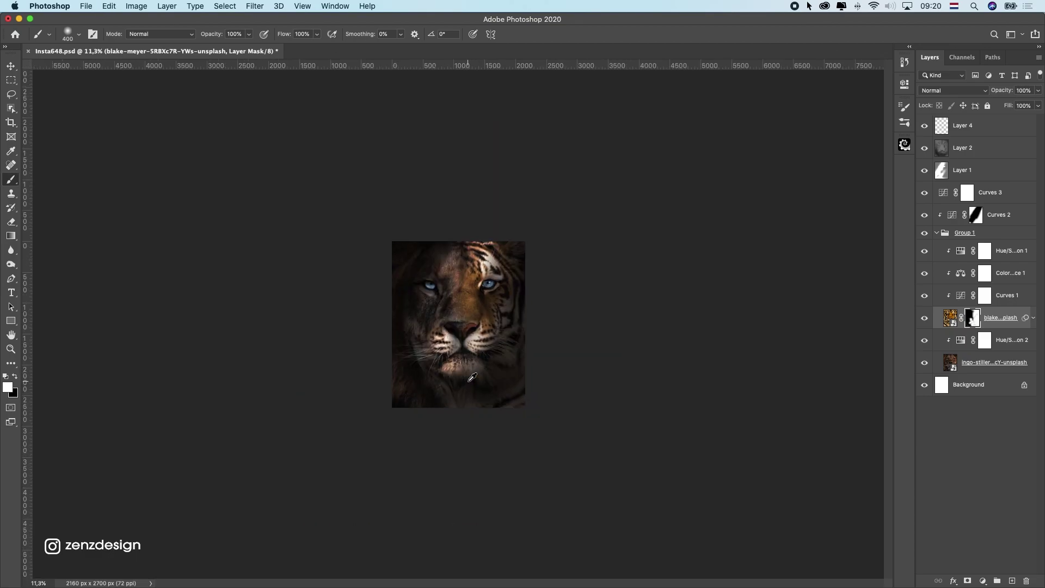
scroll(441, 355, "up", 4)
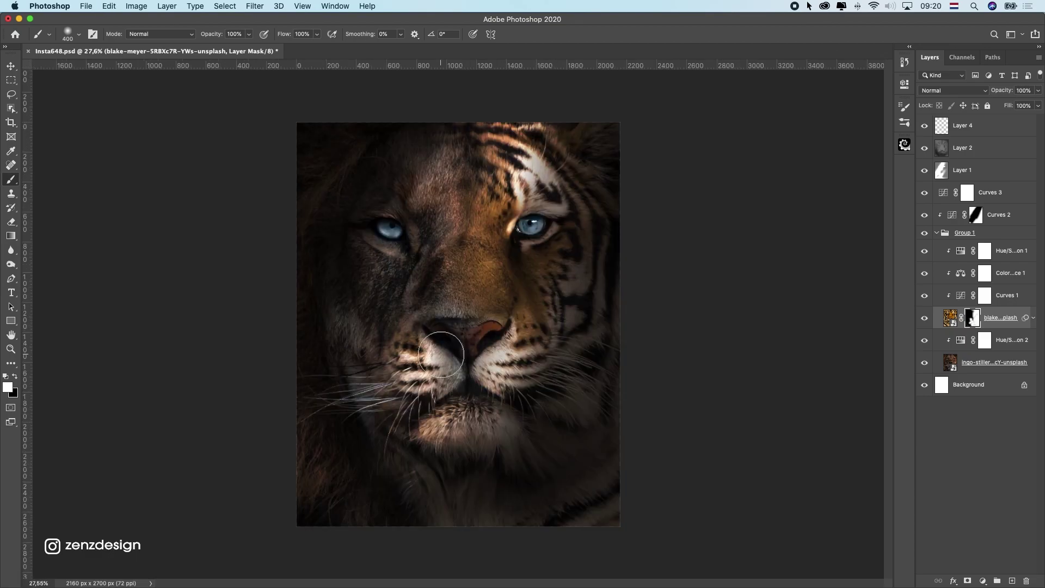
Mask out the tiger's nose and nose bridge in black so the lion's nose shows through
left_click(14, 377)
mouse_move(454, 315)
left_mouse_down()
mouse_move(435, 325)
mouse_move(504, 313)
left_mouse_up()
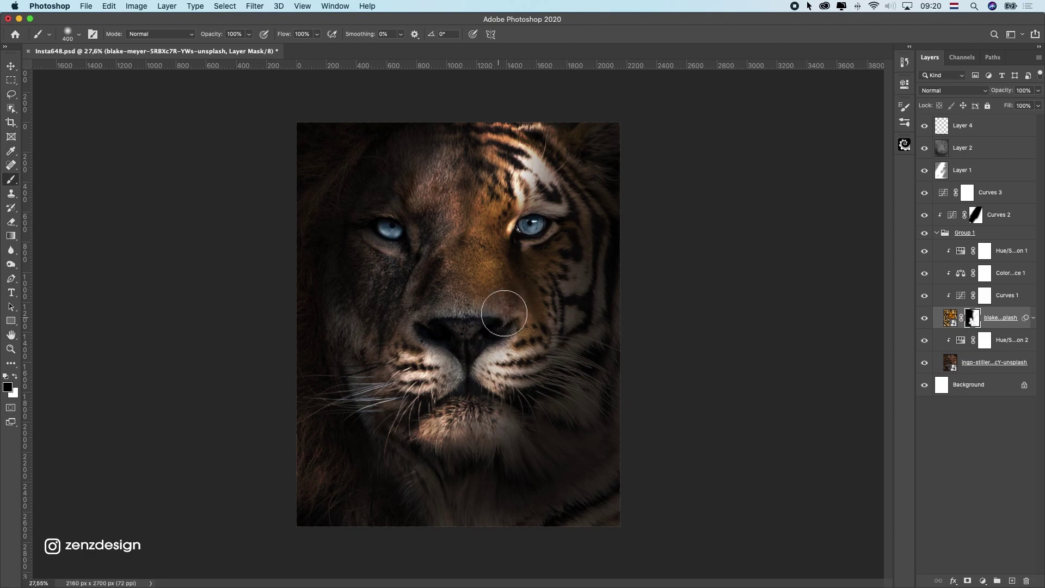
scroll(321, 326, "down", 4)
scroll(319, 326, "up", 4)
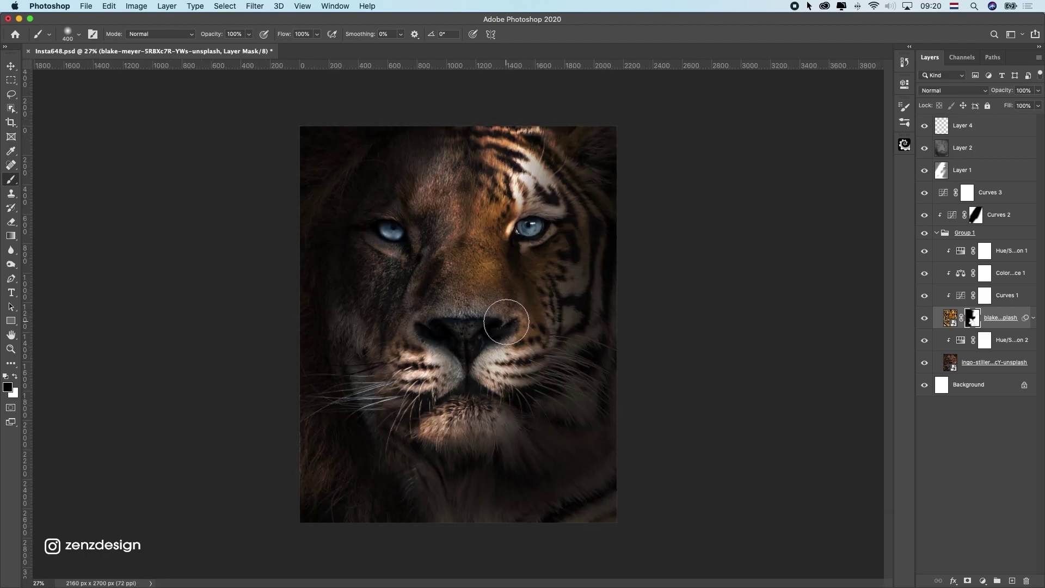
scroll(449, 313, "down", 4)
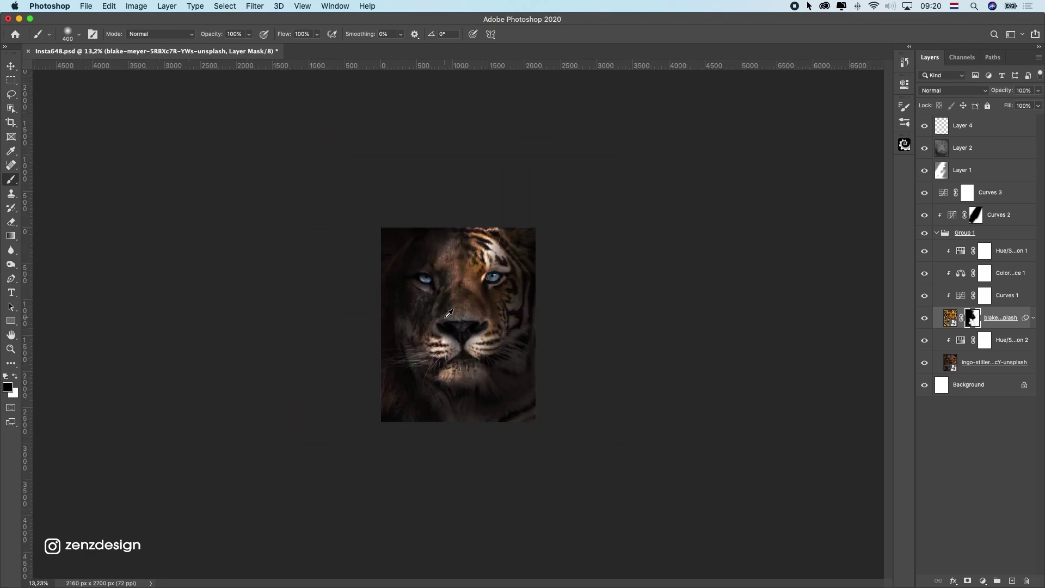
scroll(449, 312, "up", 4)
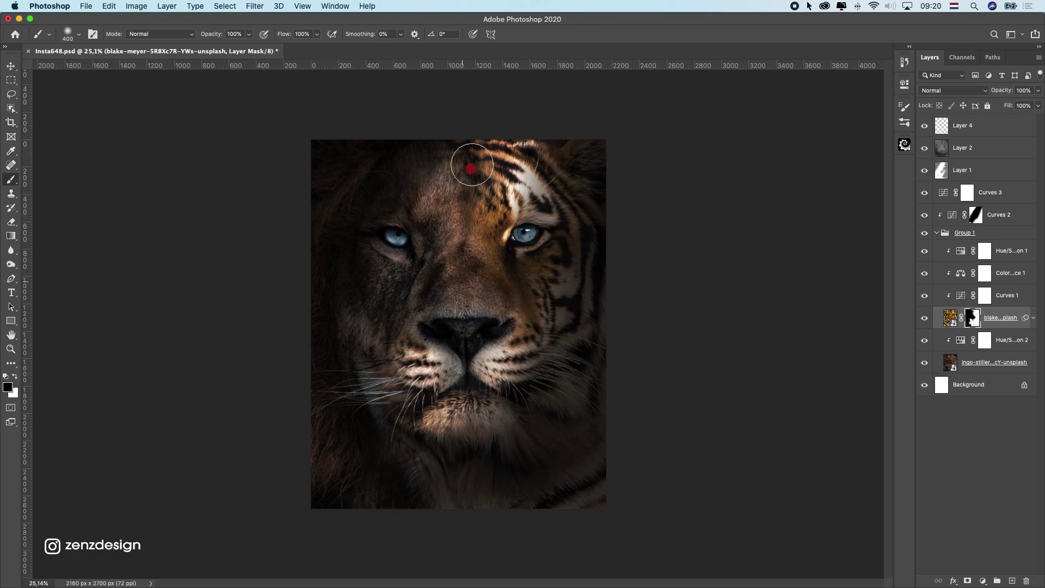
Soften the tiger mask's edge along the middle of the forehead in black, enlarging the Brush to 800 px
scroll(391, 332, "down", 4)
scroll(396, 329, "up", 4)
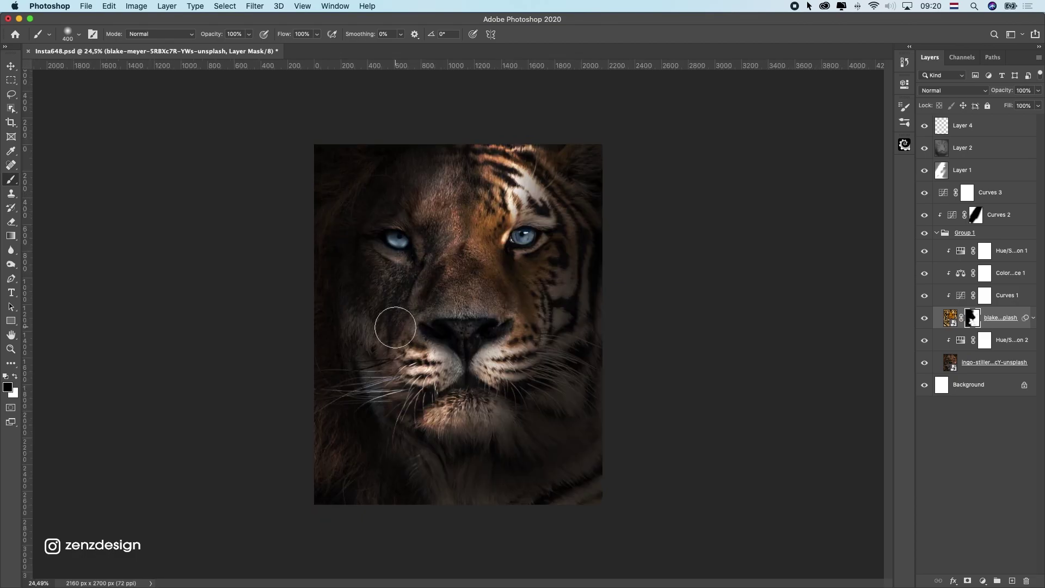
scroll(392, 321, "up", 2)
scroll(444, 232, "down", 3)
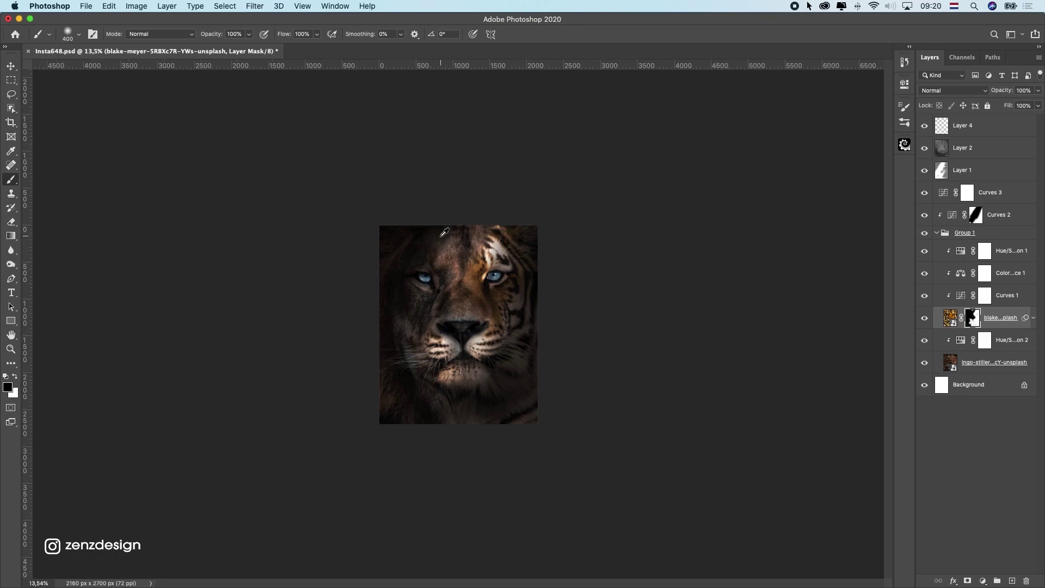
scroll(444, 233, "up", 3)
scroll(443, 233, "down", 4)
scroll(443, 233, "up", 3)
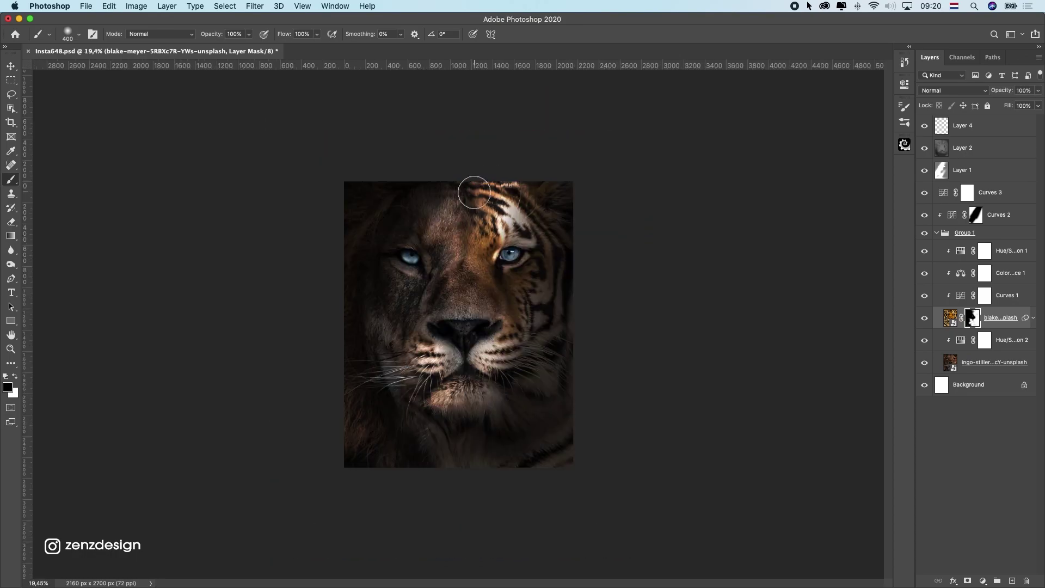
key("bracketright")
key("bracketright")
key("bracketright")
key("bracketright")
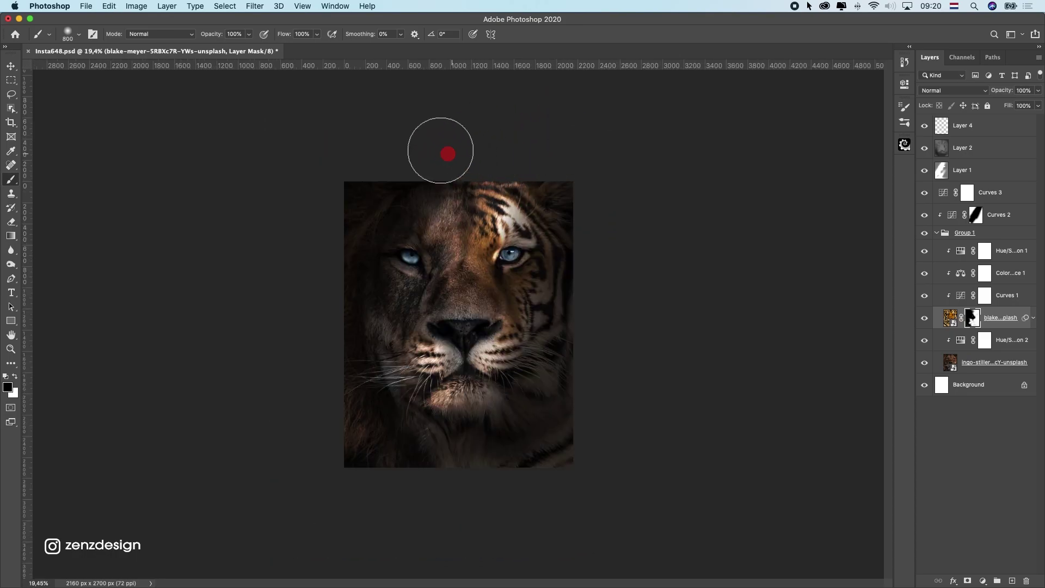
scroll(396, 228, "down", 4)
scroll(397, 229, "up", 5)
Set the area around the canvas to Black and switch to the Move tool
right_click(690, 241)
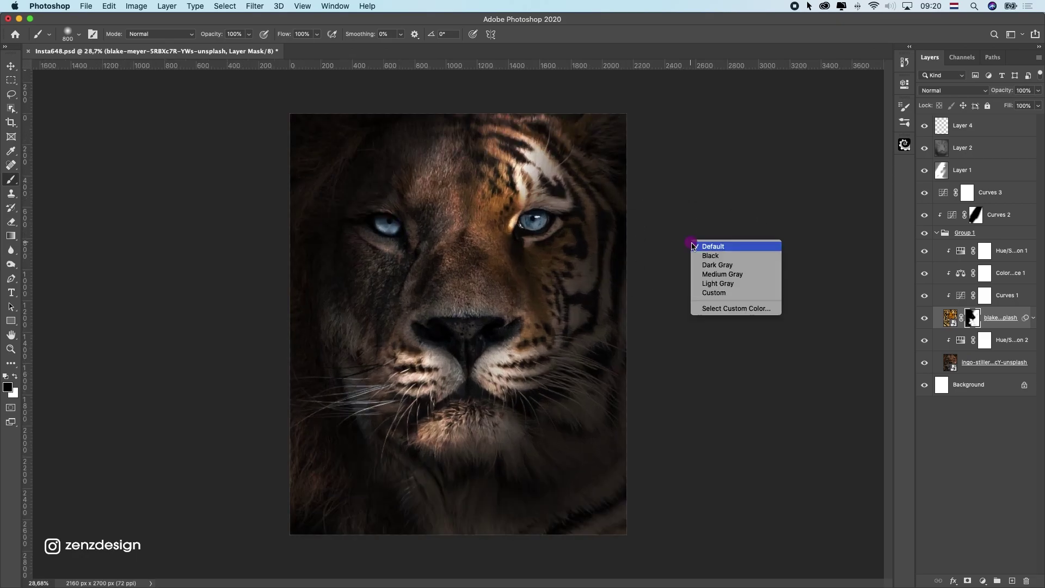
left_click(701, 252)
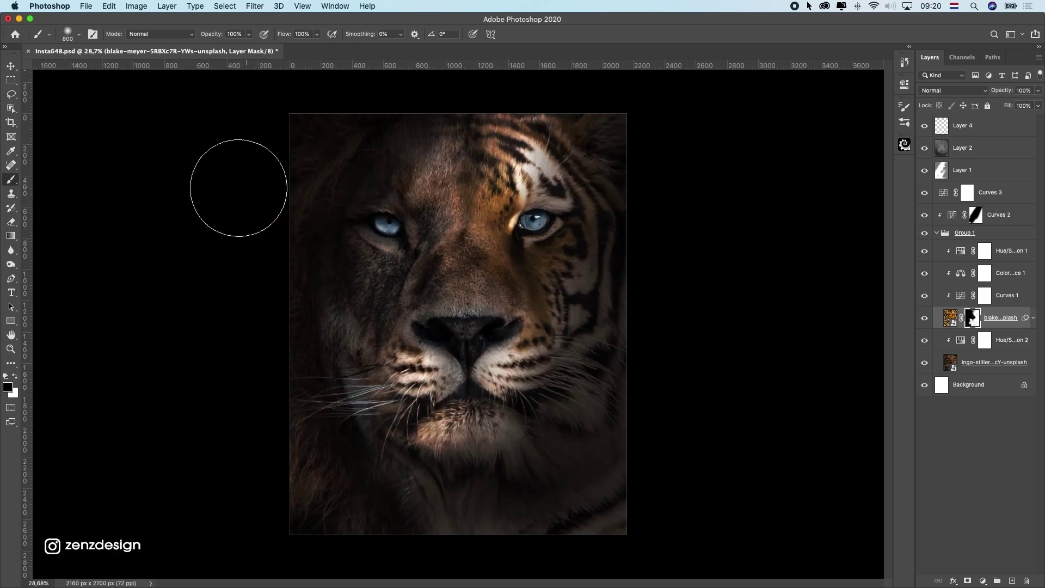
key("v")
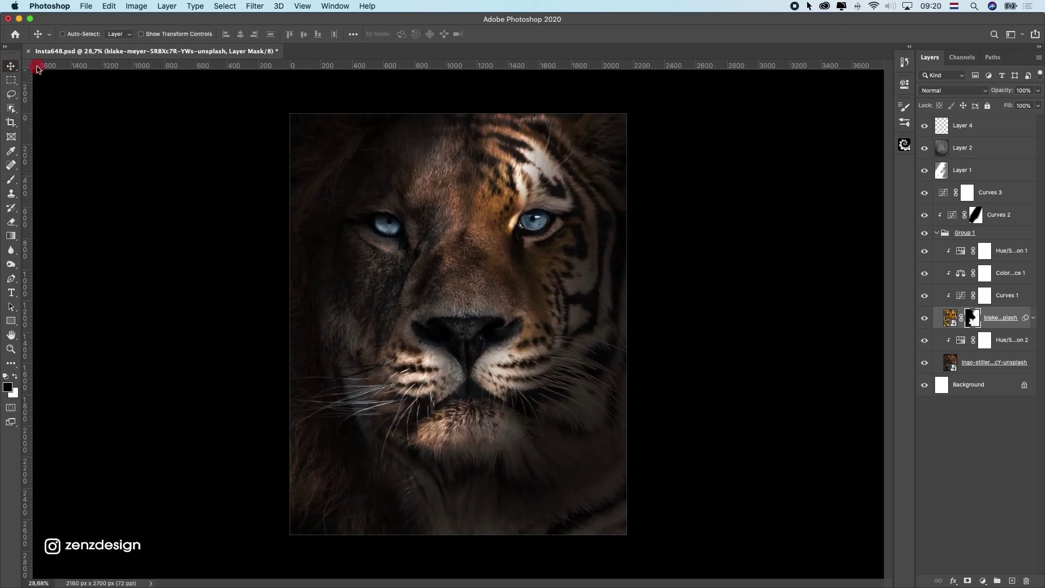
Add a Curves adjustment above Layer 4, moving the white point to input 222 and darkening the shadows from input 76 to output 68
left_click(974, 148)
left_click(924, 126)
left_click(998, 129)
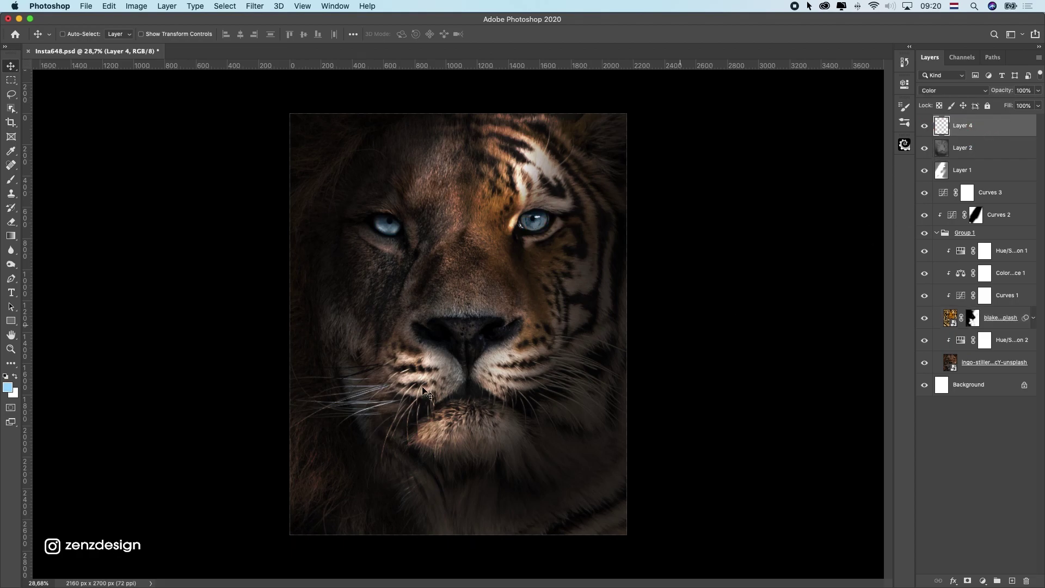
left_click(982, 581)
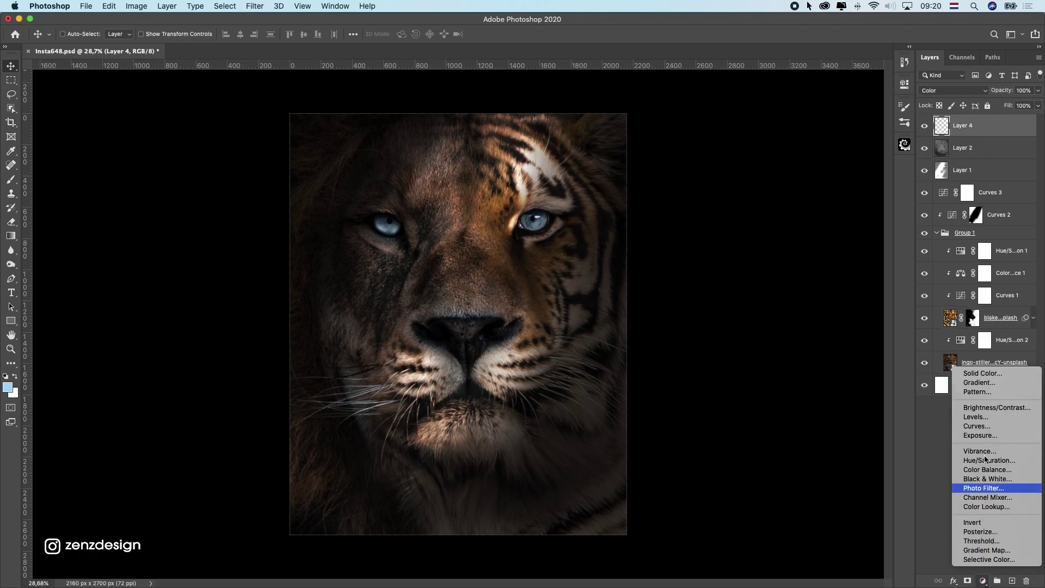
left_click(966, 426)
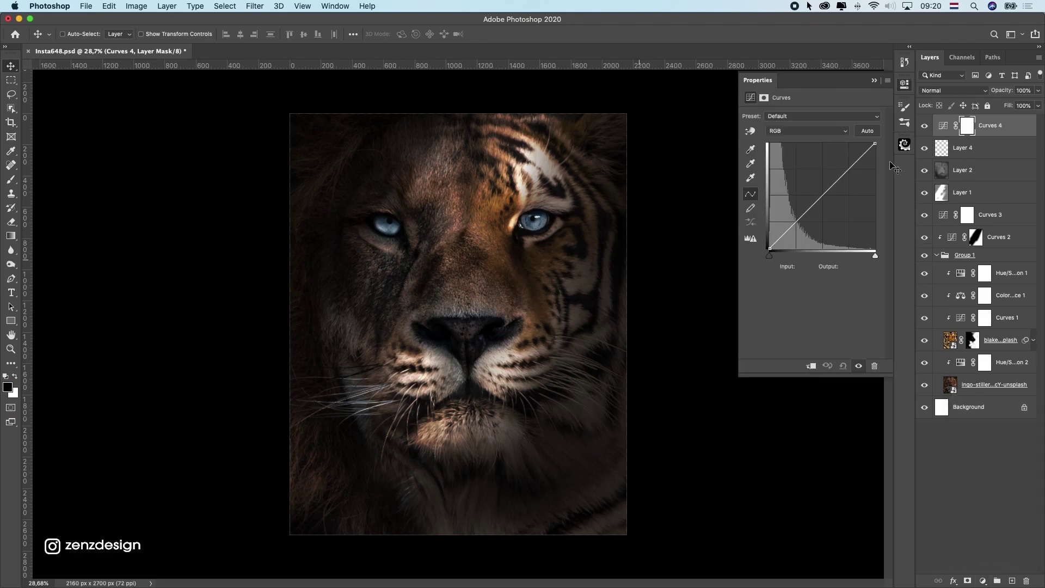
mouse_move(874, 144)
left_mouse_down()
mouse_move(844, 140)
mouse_move(861, 143)
left_mouse_up()
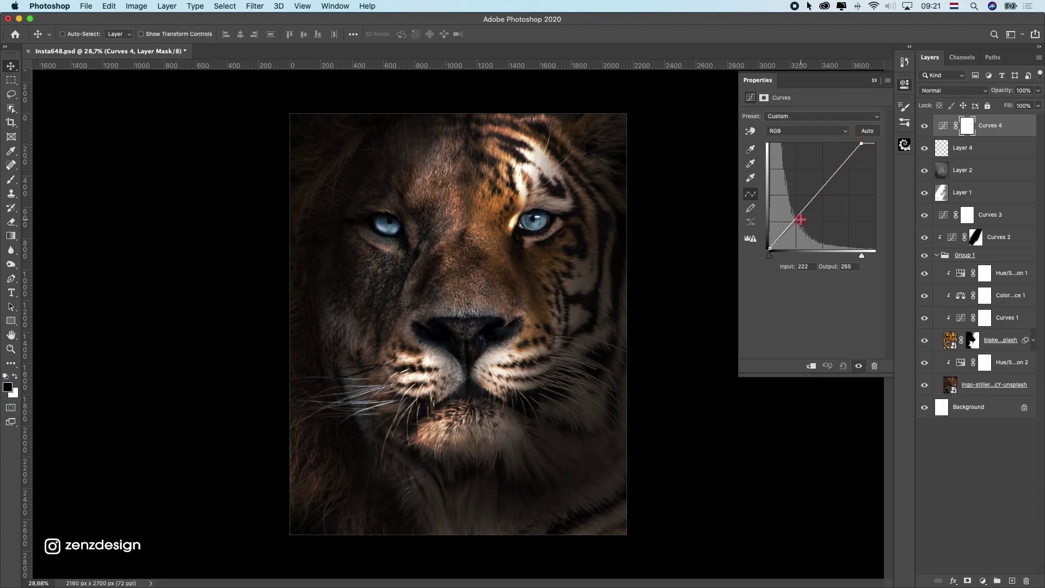
left_click_drag(799, 219, 799, 219)
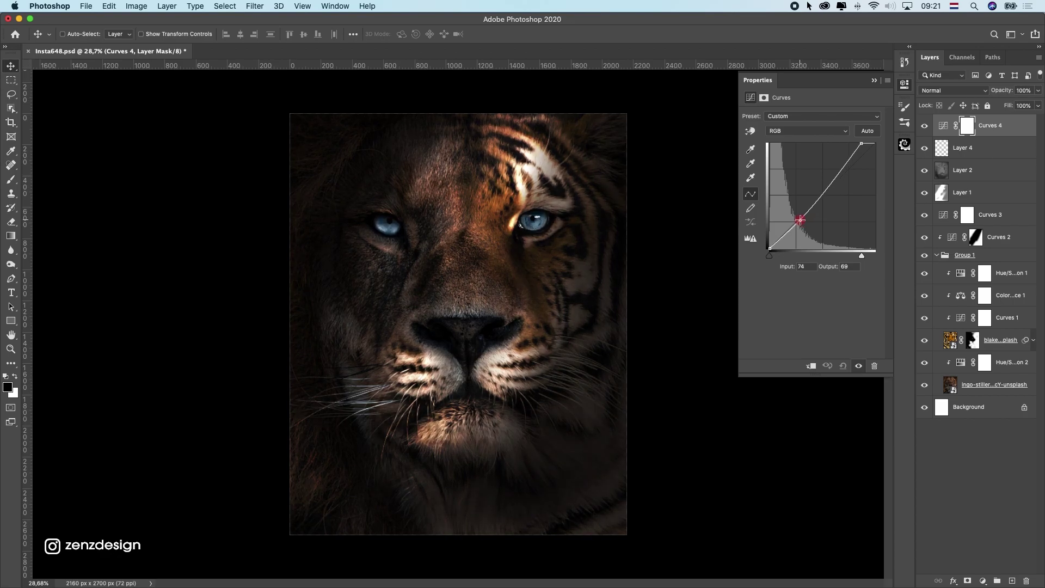
Examine the darkened portrait at different sizes to judge its contrast and lighting
scroll(541, 325, "down", 6)
scroll(539, 329, "up", 7)
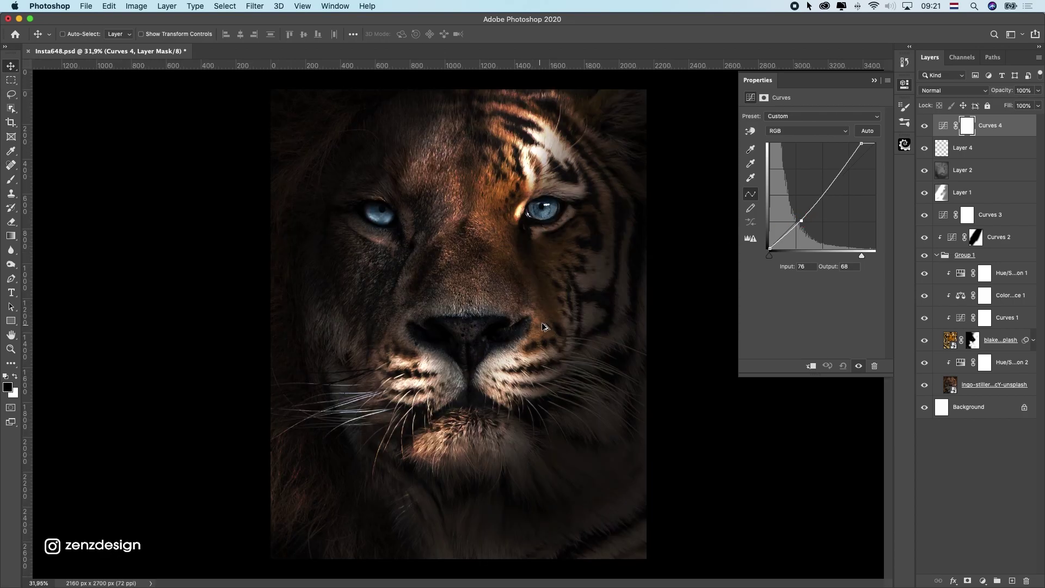
scroll(607, 333, "down", 2)
right_click(675, 297)
left_click(654, 310)
scroll(639, 315, "down", 8)
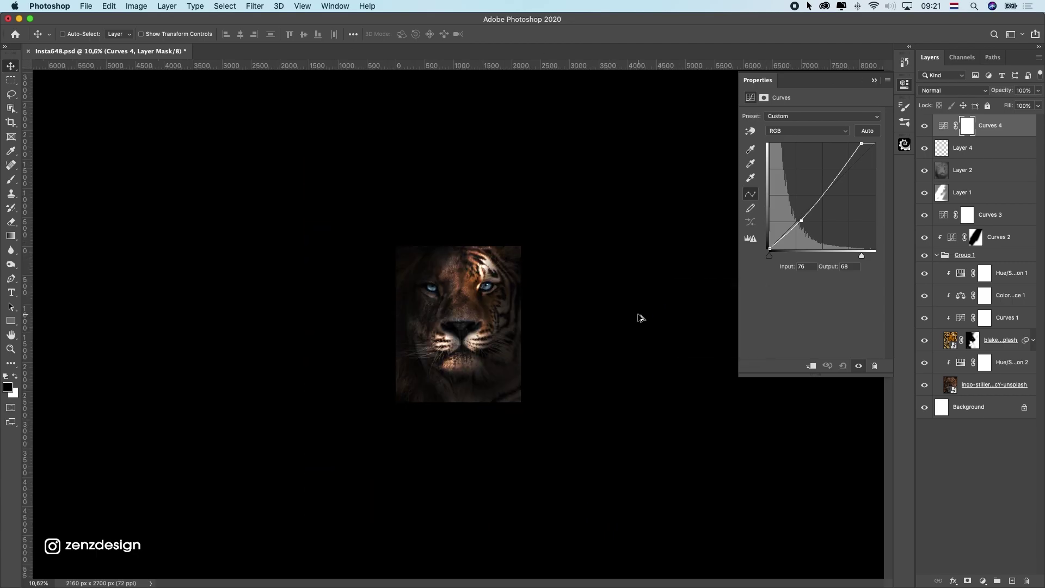
scroll(638, 313, "up", 8)
left_click(873, 81)
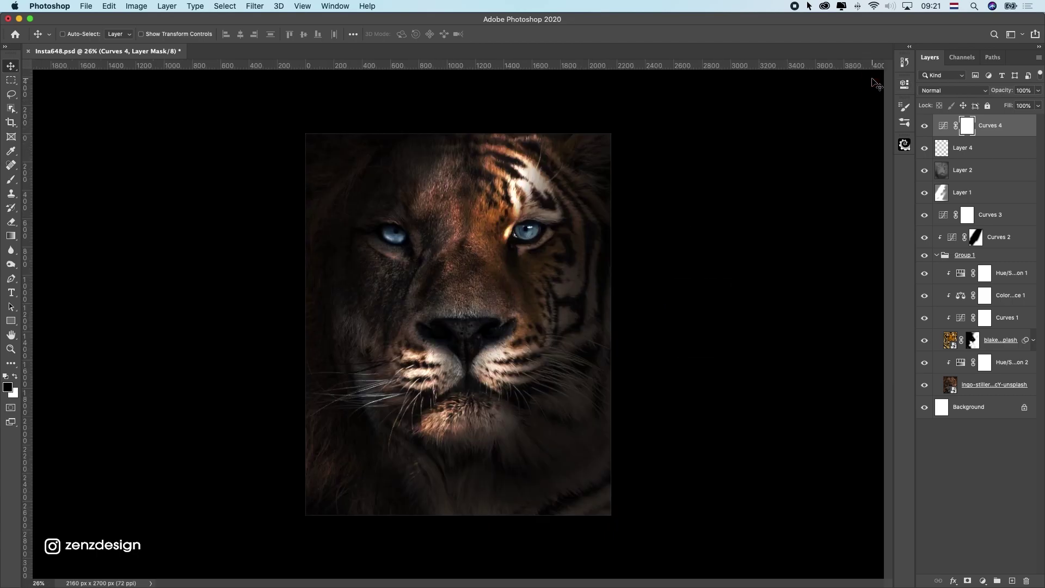
Delete the hidden Overlay layer at the top of the stack, and stamp all visible layers into a new top layer
left_click(983, 580)
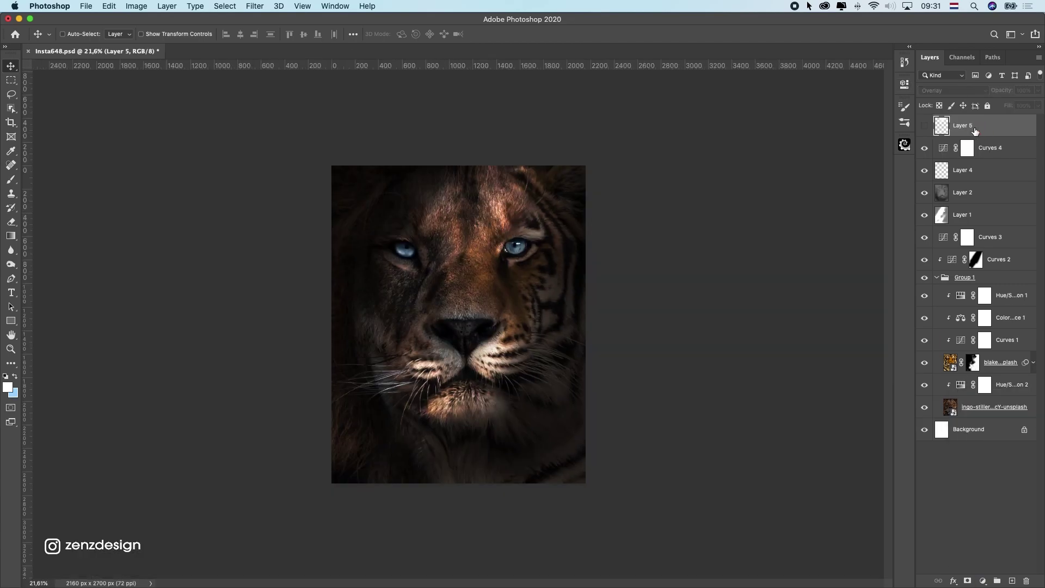
left_click_drag(974, 131, 1025, 579)
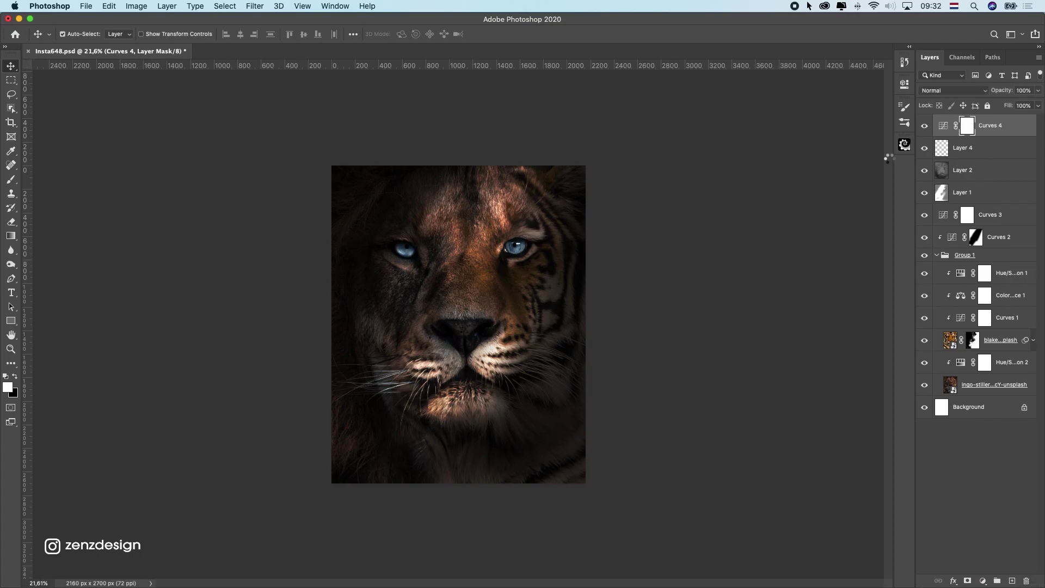
key("super+z")
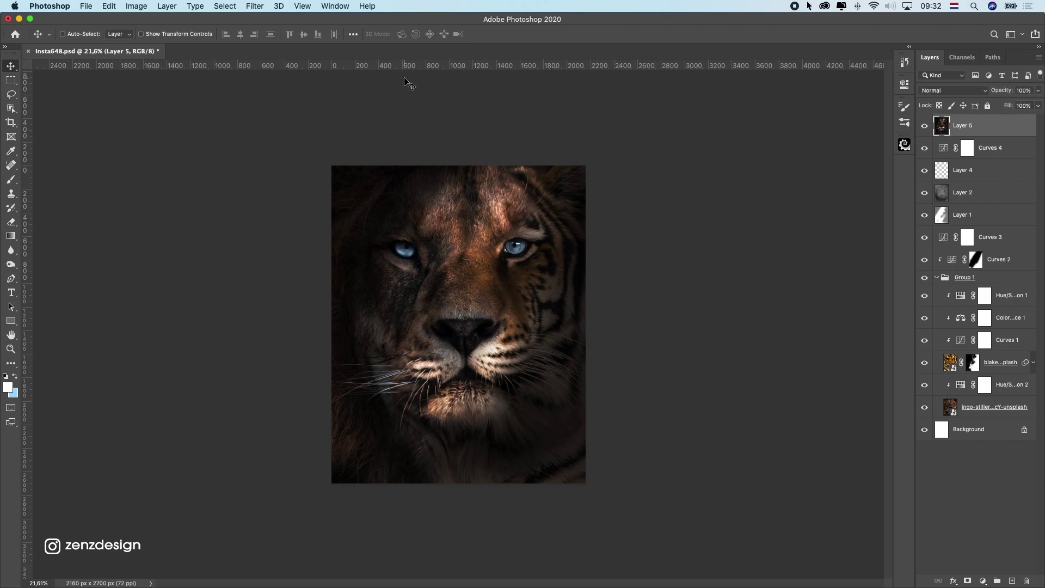
Open the Camera Raw Filter on the merged layer and set Exposure +0.50, Contrast -1, Highlights +16 and Shadows -38
left_click(300, 6)
mouse_move(254, 6)
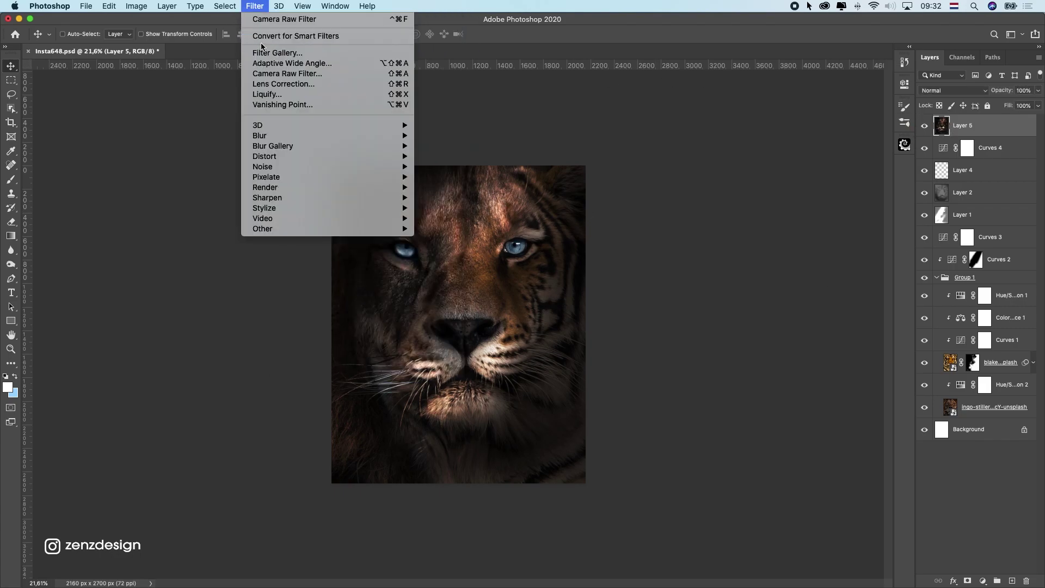
left_click(284, 19)
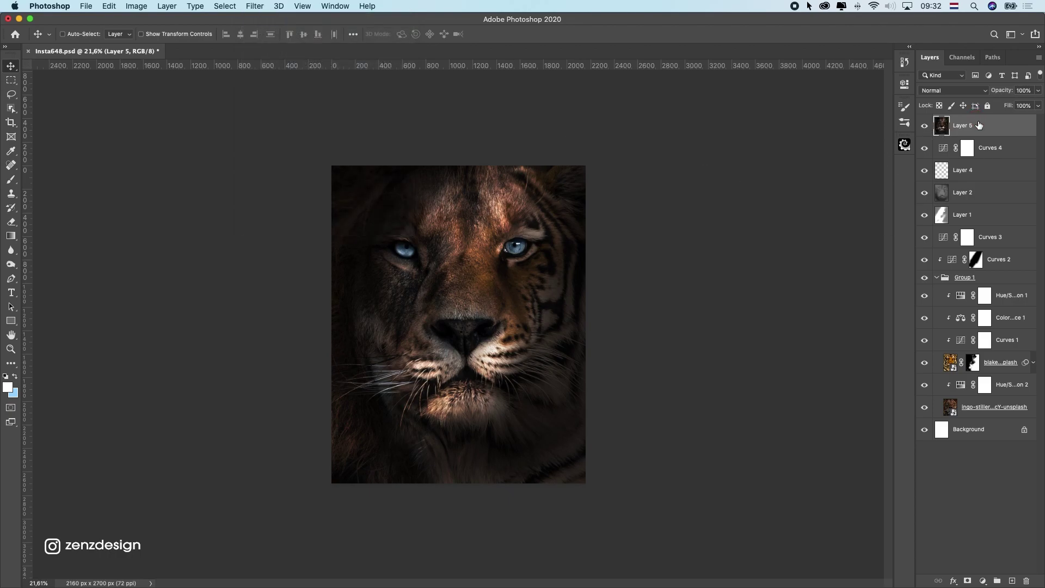
left_click(256, 6)
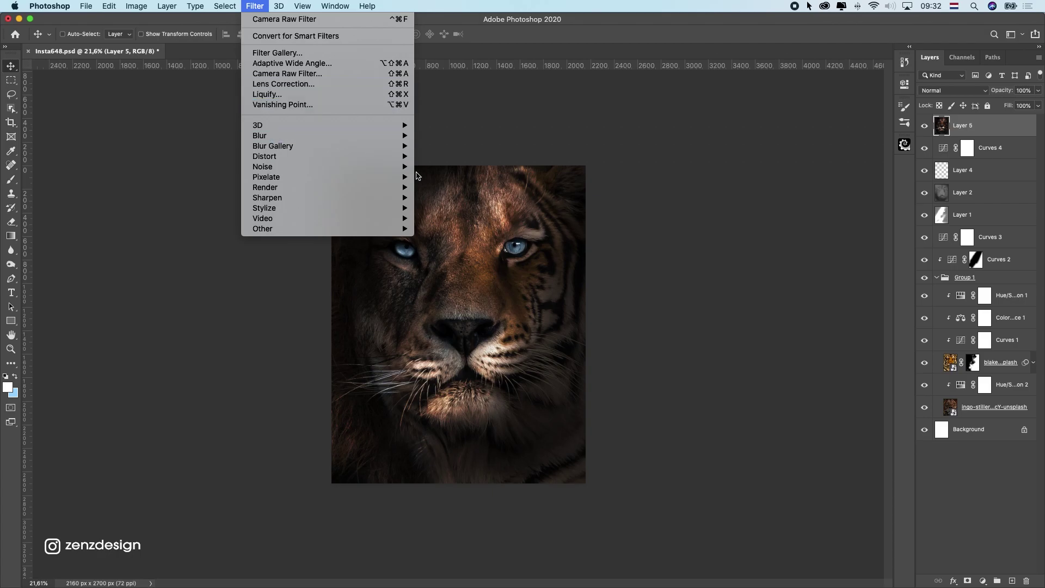
left_click(489, 150)
left_click(279, 6)
mouse_move(255, 6)
left_click(319, 75)
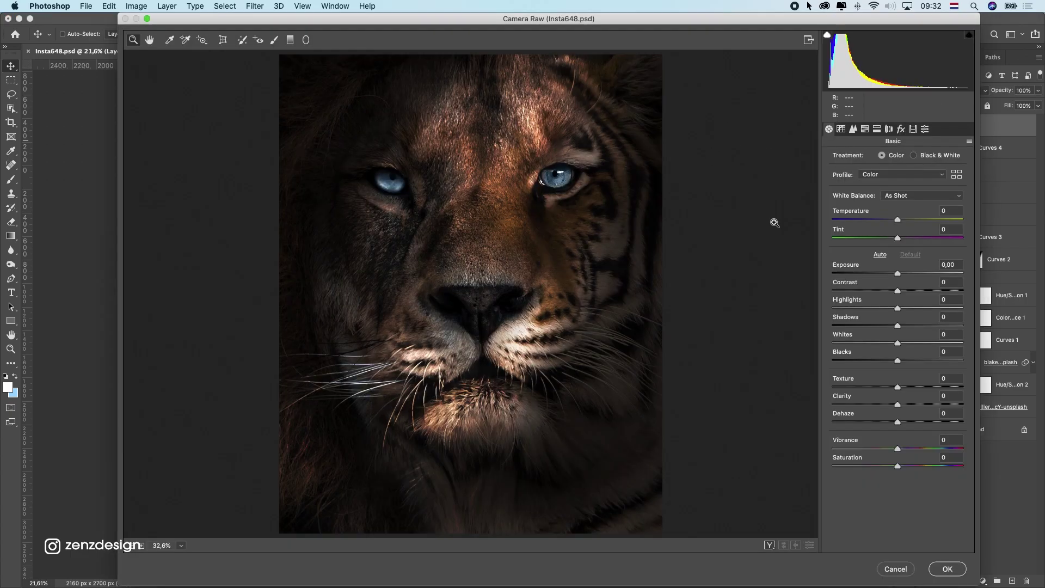
left_click_drag(897, 273, 872, 335)
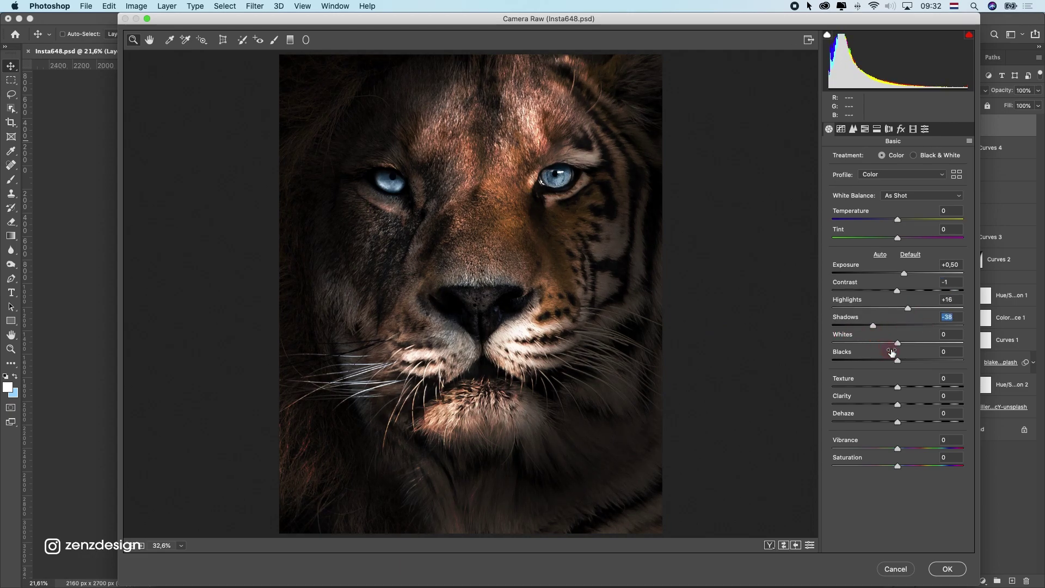
Set Blacks -17, Texture -18, Clarity +20 and Vibrance -15 in Camera Raw and apply the filter
left_click_drag(897, 360, 891, 450)
left_click(586, 366, "alt")
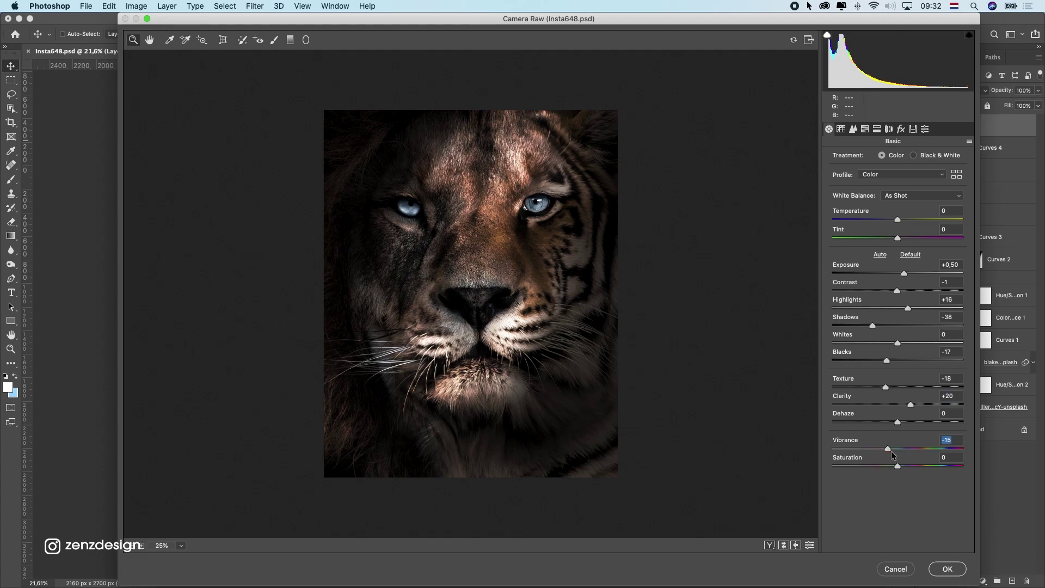
left_click(943, 568)
scroll(500, 297, "down", 5)
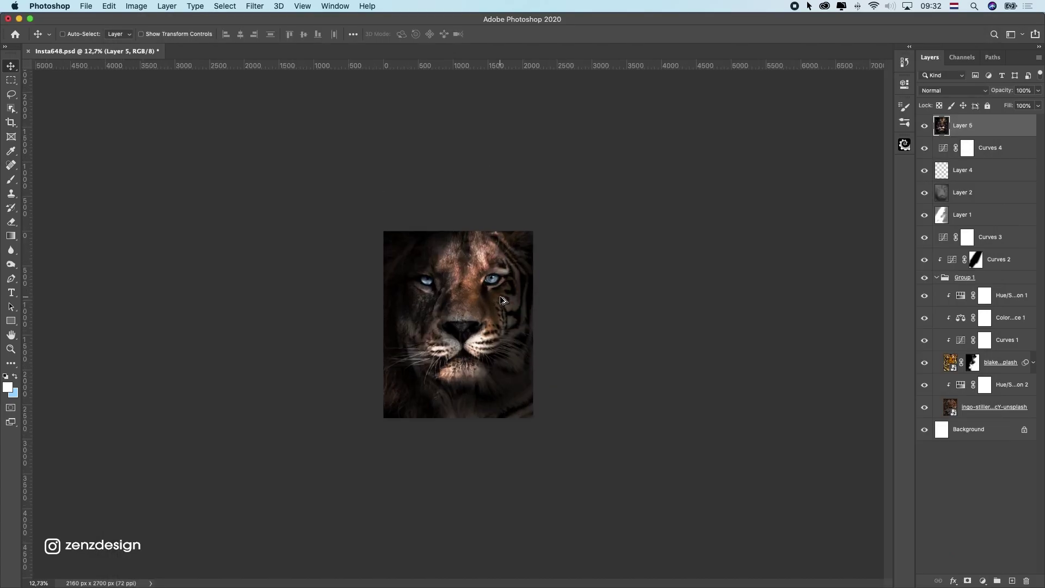
scroll(500, 298, "up", 6)
Add a Curves adjustment above the merged layer and brighten the highlights by moving the RGB white point to input 229
left_click(981, 581)
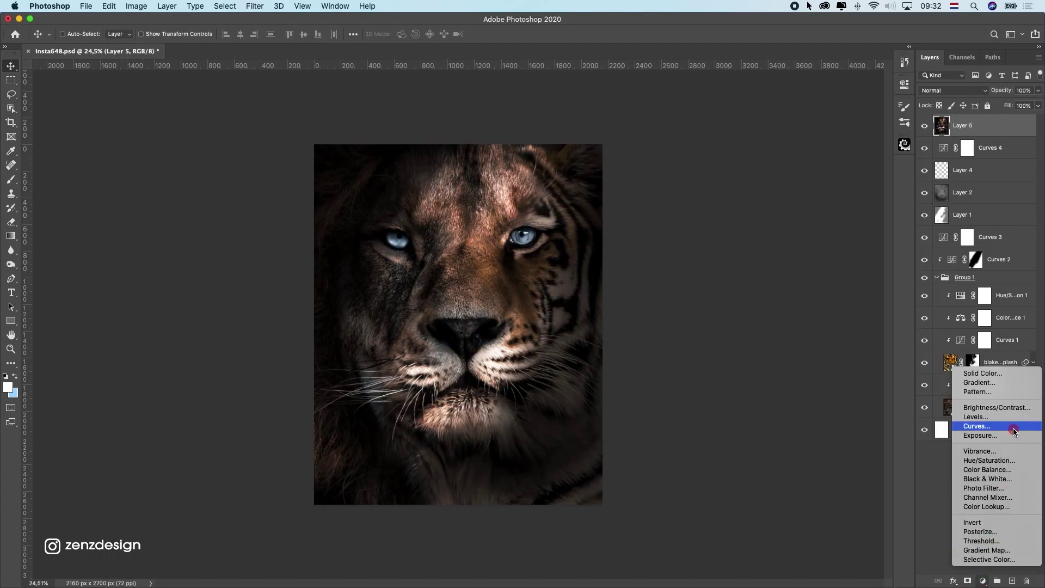
left_click(996, 426)
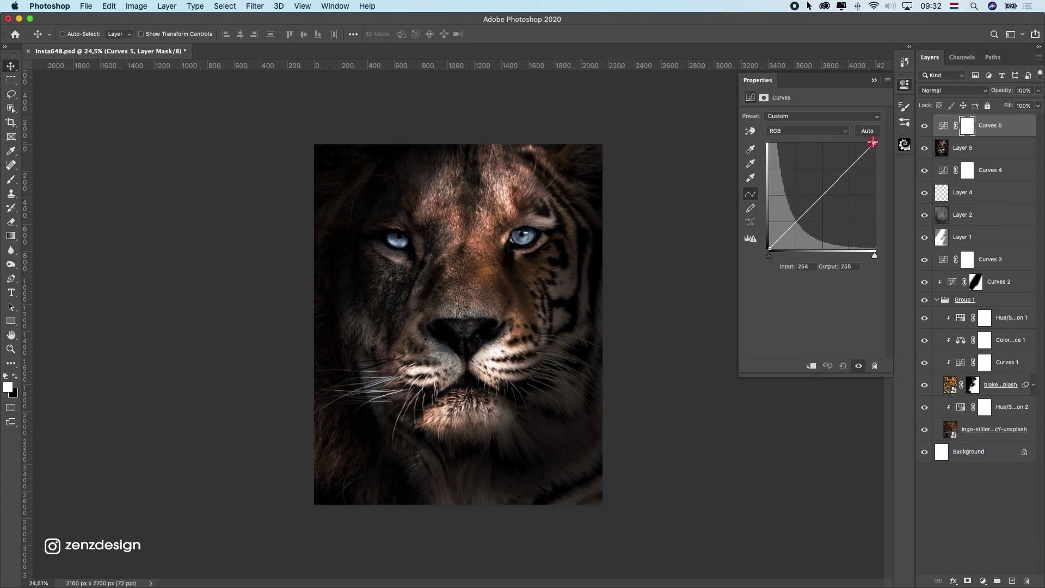
left_click_drag(872, 142, 860, 143)
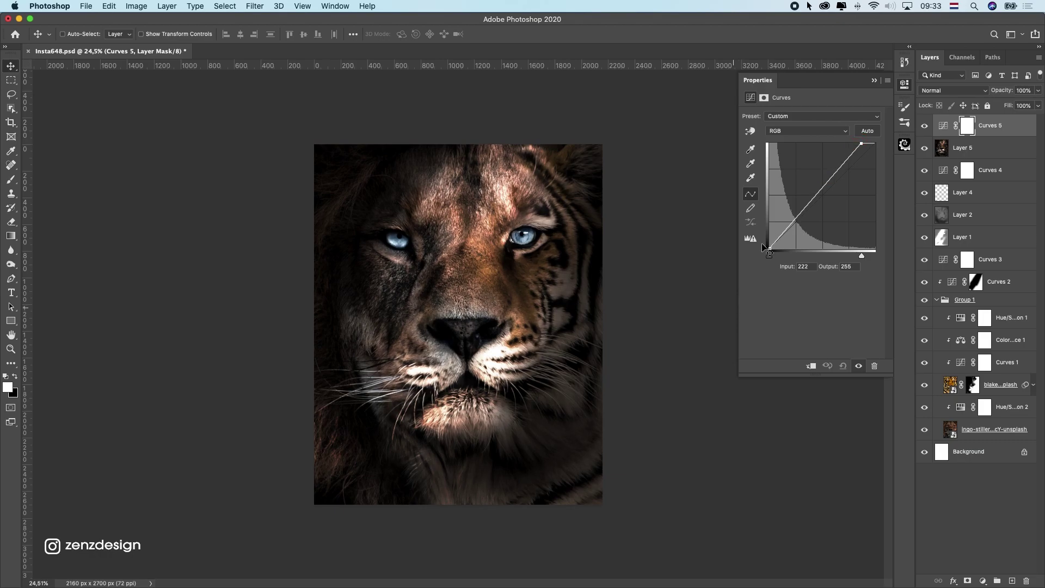
left_click_drag(769, 247, 762, 251)
left_click_drag(861, 143, 865, 142)
Move the black points of the Curves adjustment's Red and Green channels to input 3 each
left_click(792, 132)
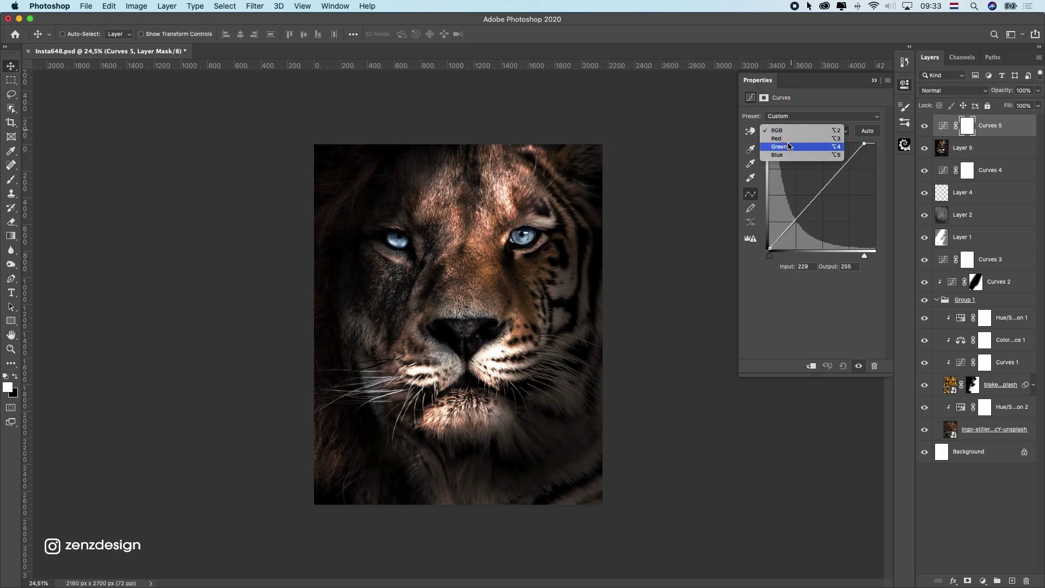
left_click(784, 141)
left_click_drag(770, 248, 771, 251)
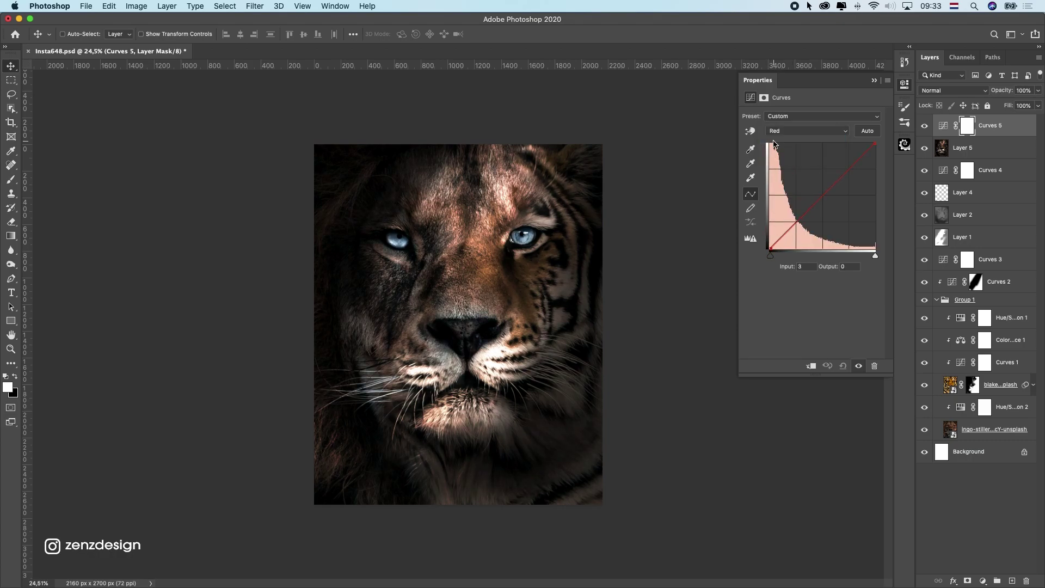
left_click(789, 131)
left_click(786, 140)
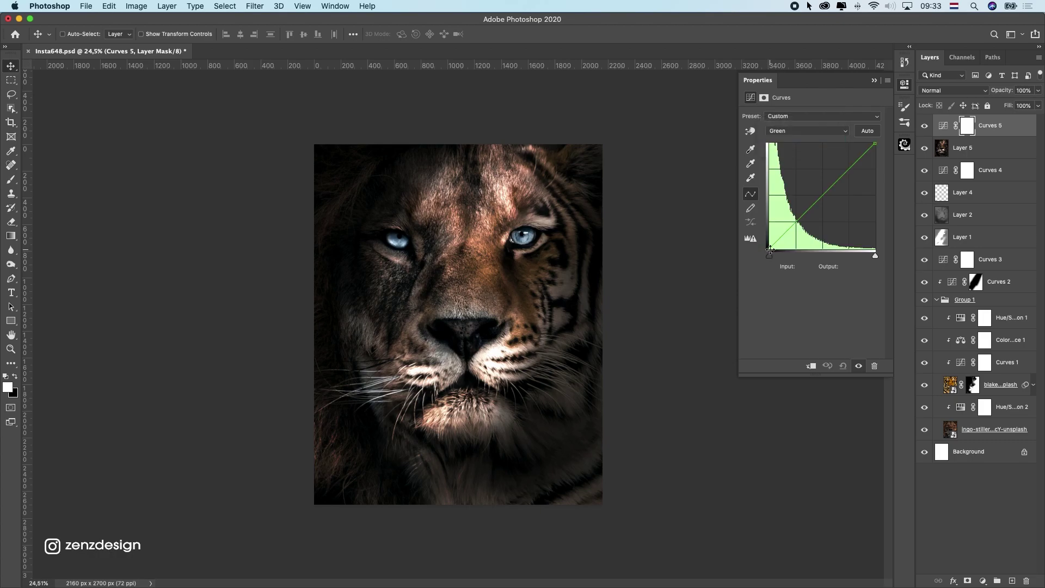
left_click_drag(770, 249, 771, 253)
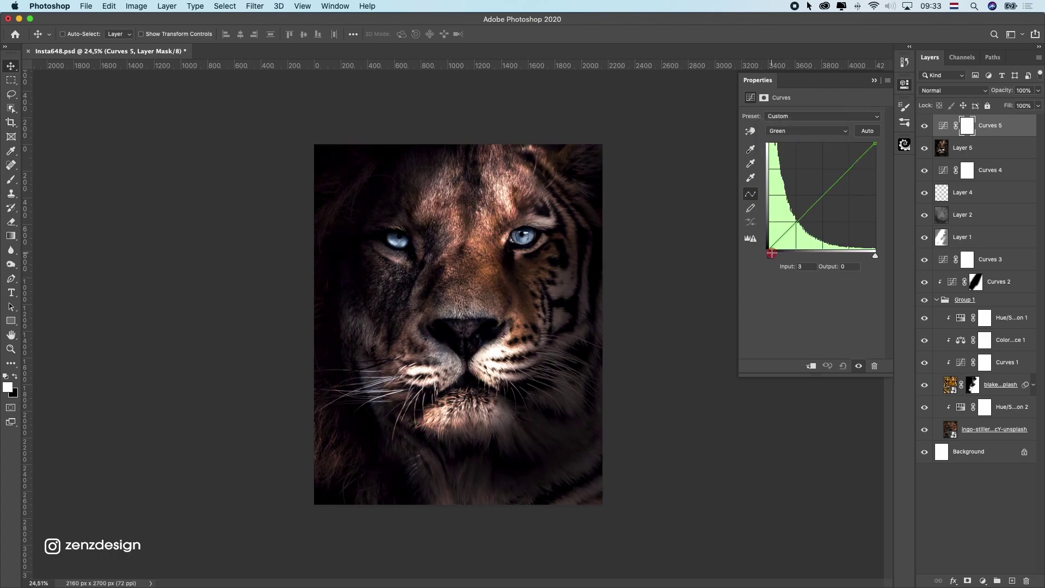
Move the black point of the Curves adjustment's Blue channel to input 11
left_click(789, 130)
left_click(789, 140)
left_click(773, 246)
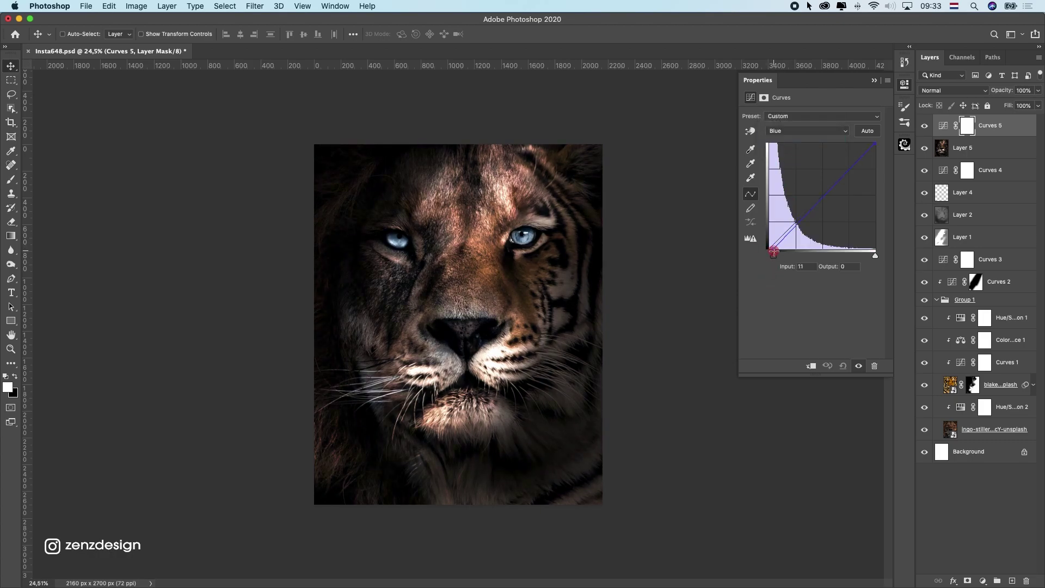